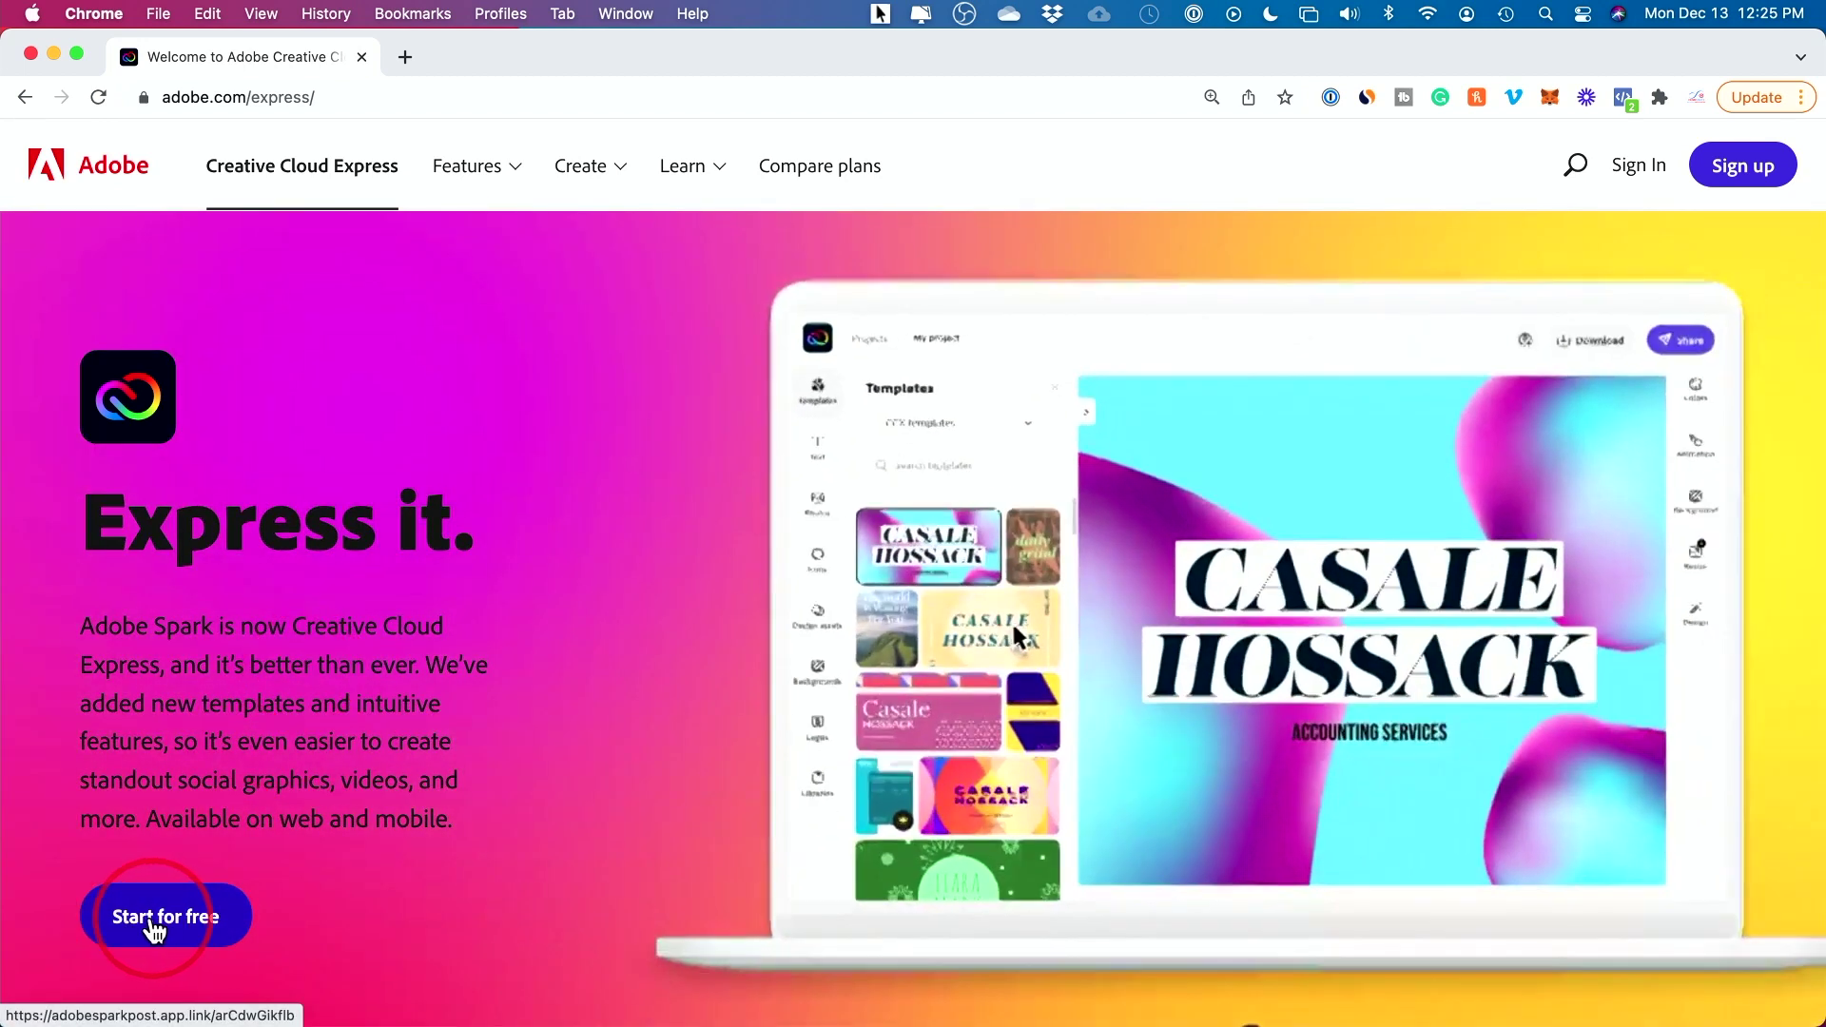
Enter the Express home page, glance at the Create new options, and focus the template search box.
left_click(139, 927)
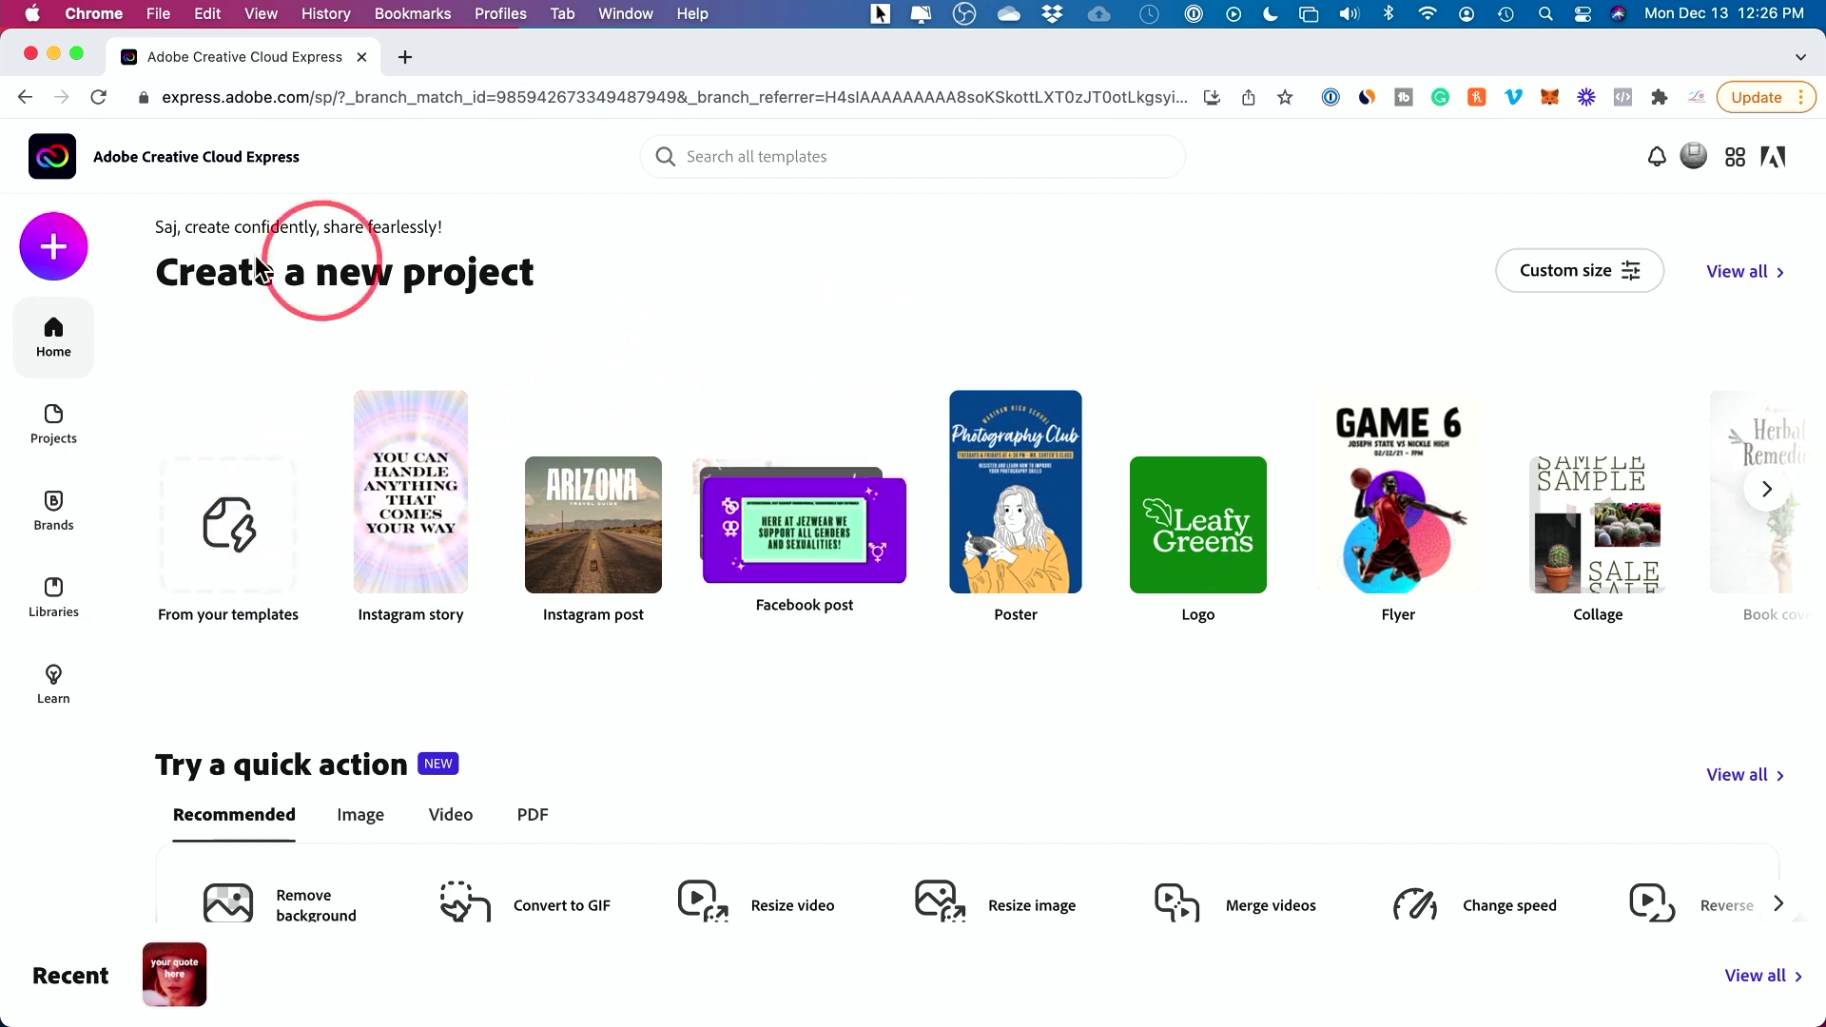
left_click(55, 249)
left_click(218, 352)
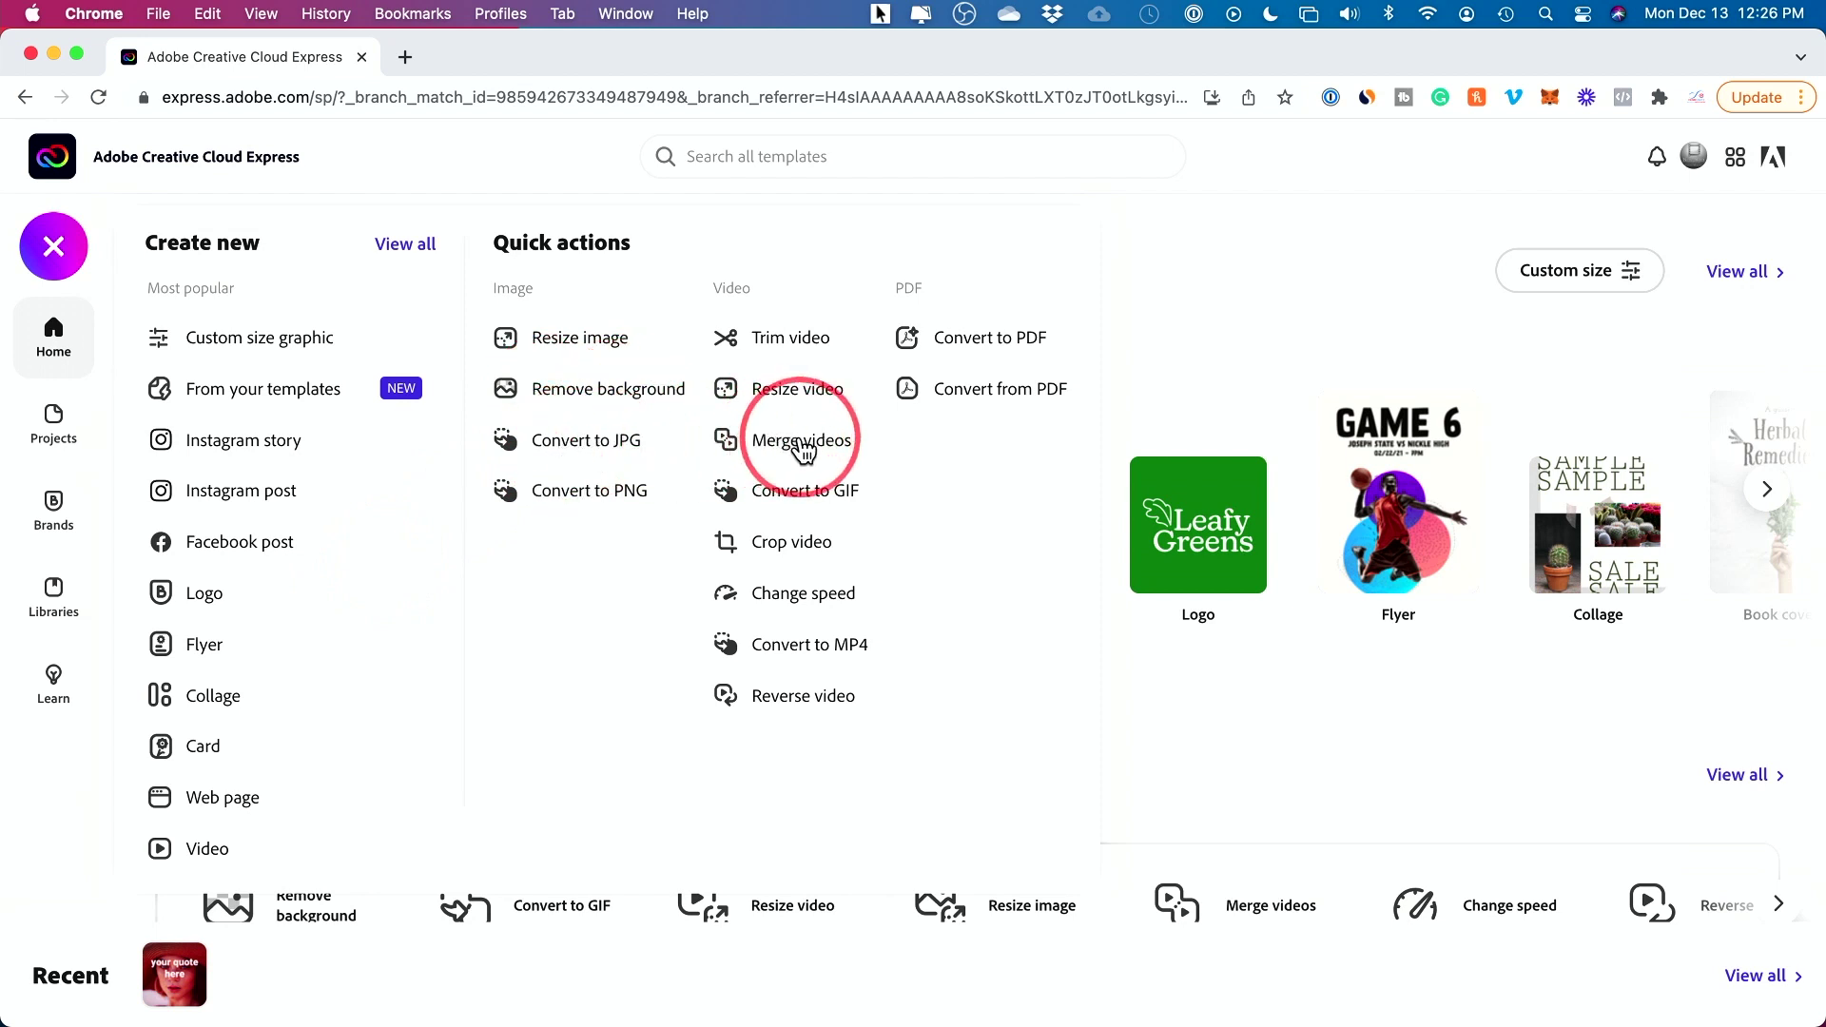
left_click(1366, 316)
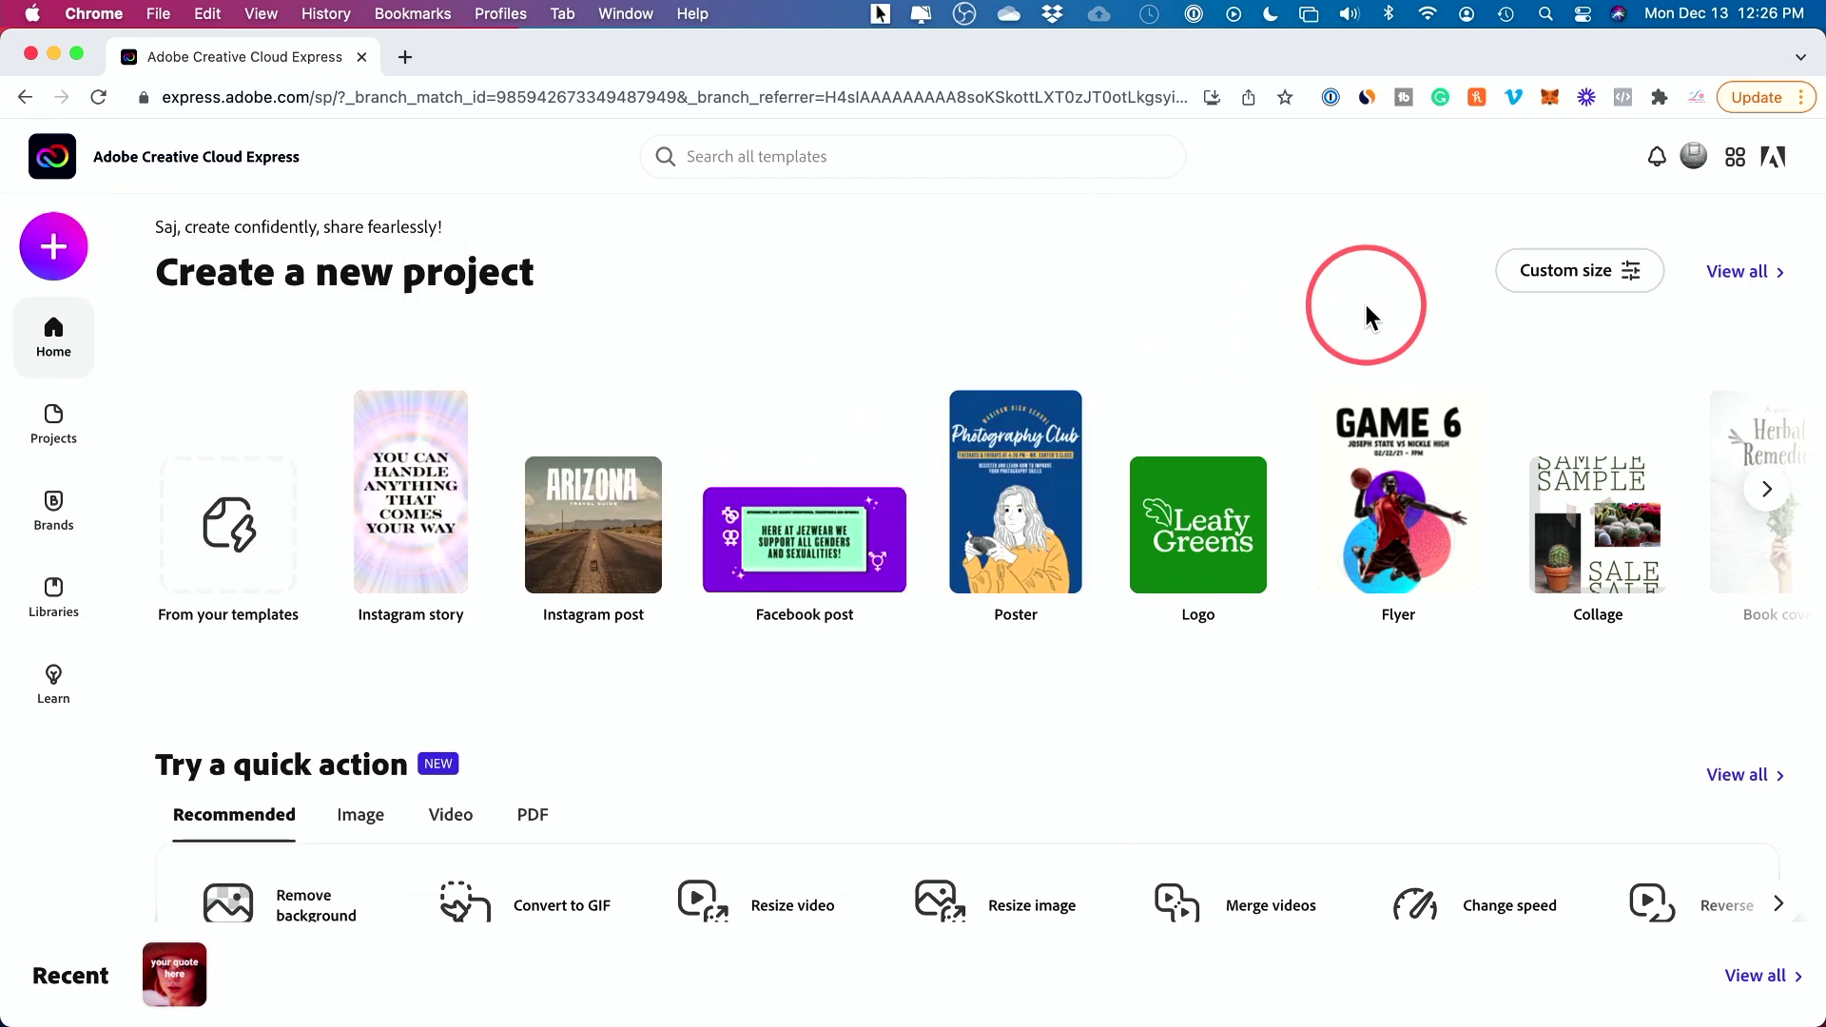
left_click(726, 156)
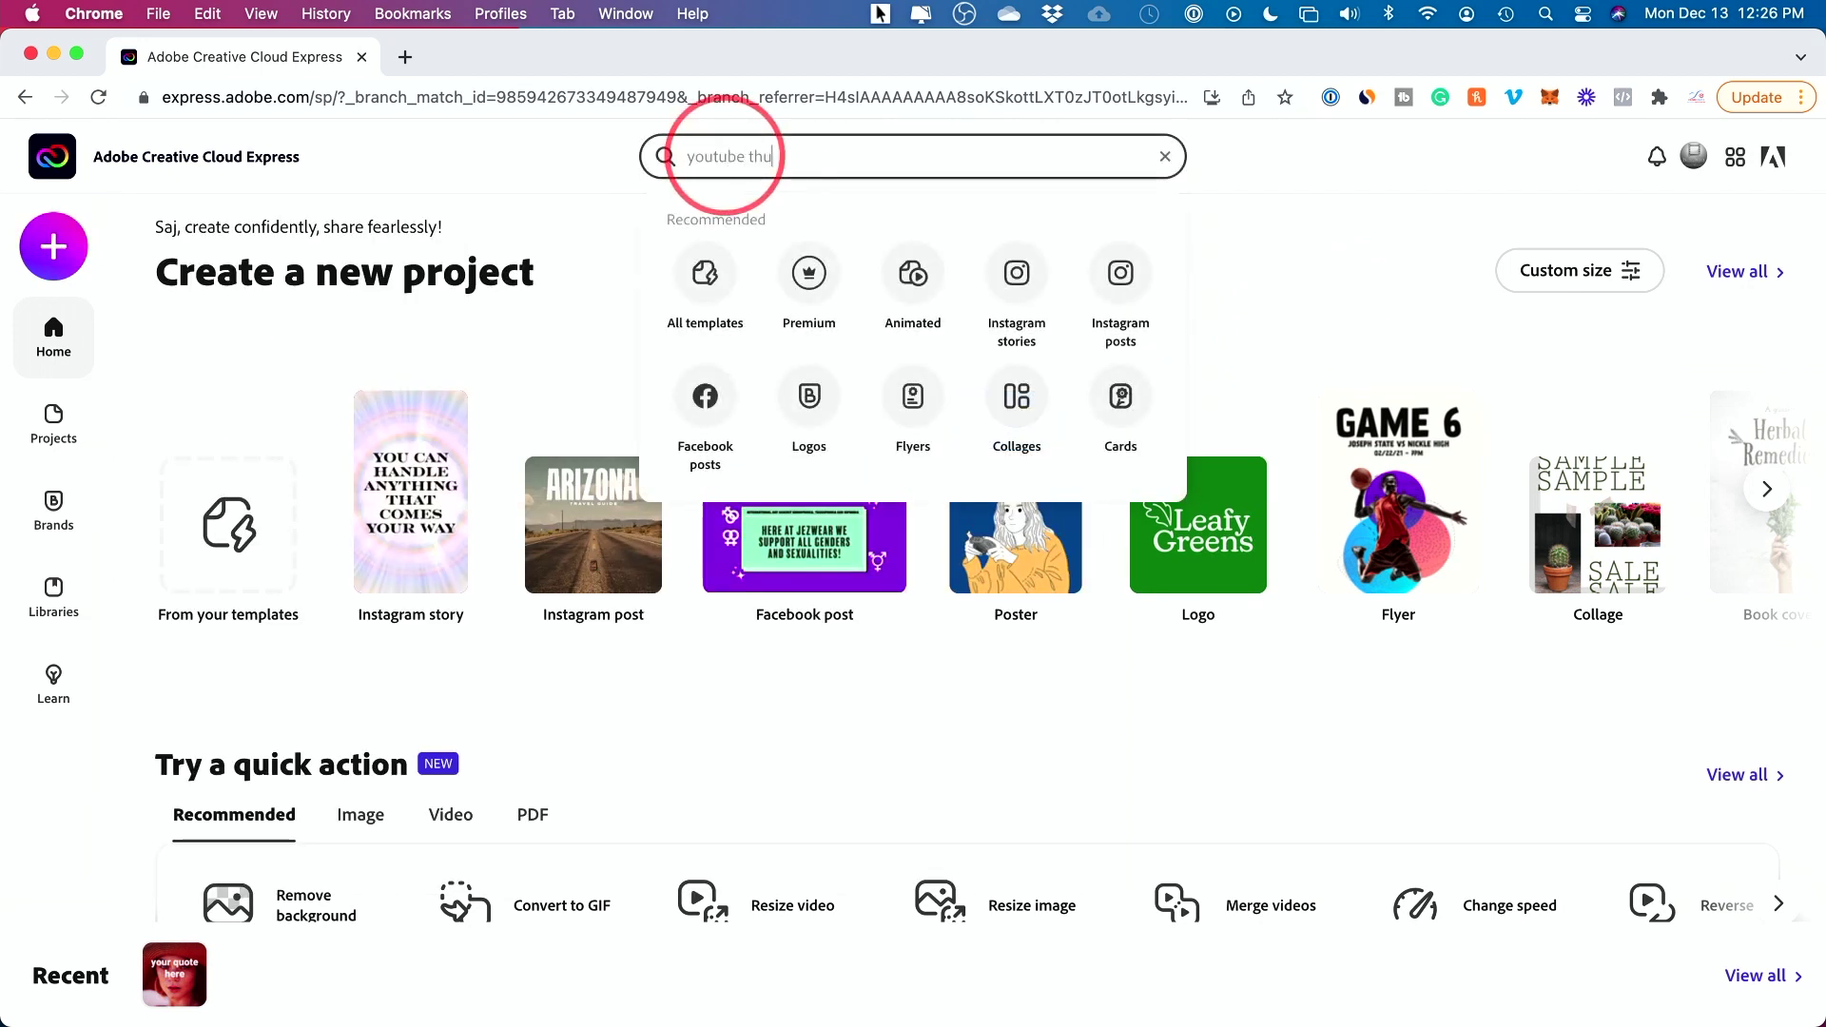
Search templates for 'youtube thumbnail' and filter the results to Education.
type("youtube thumbnail")
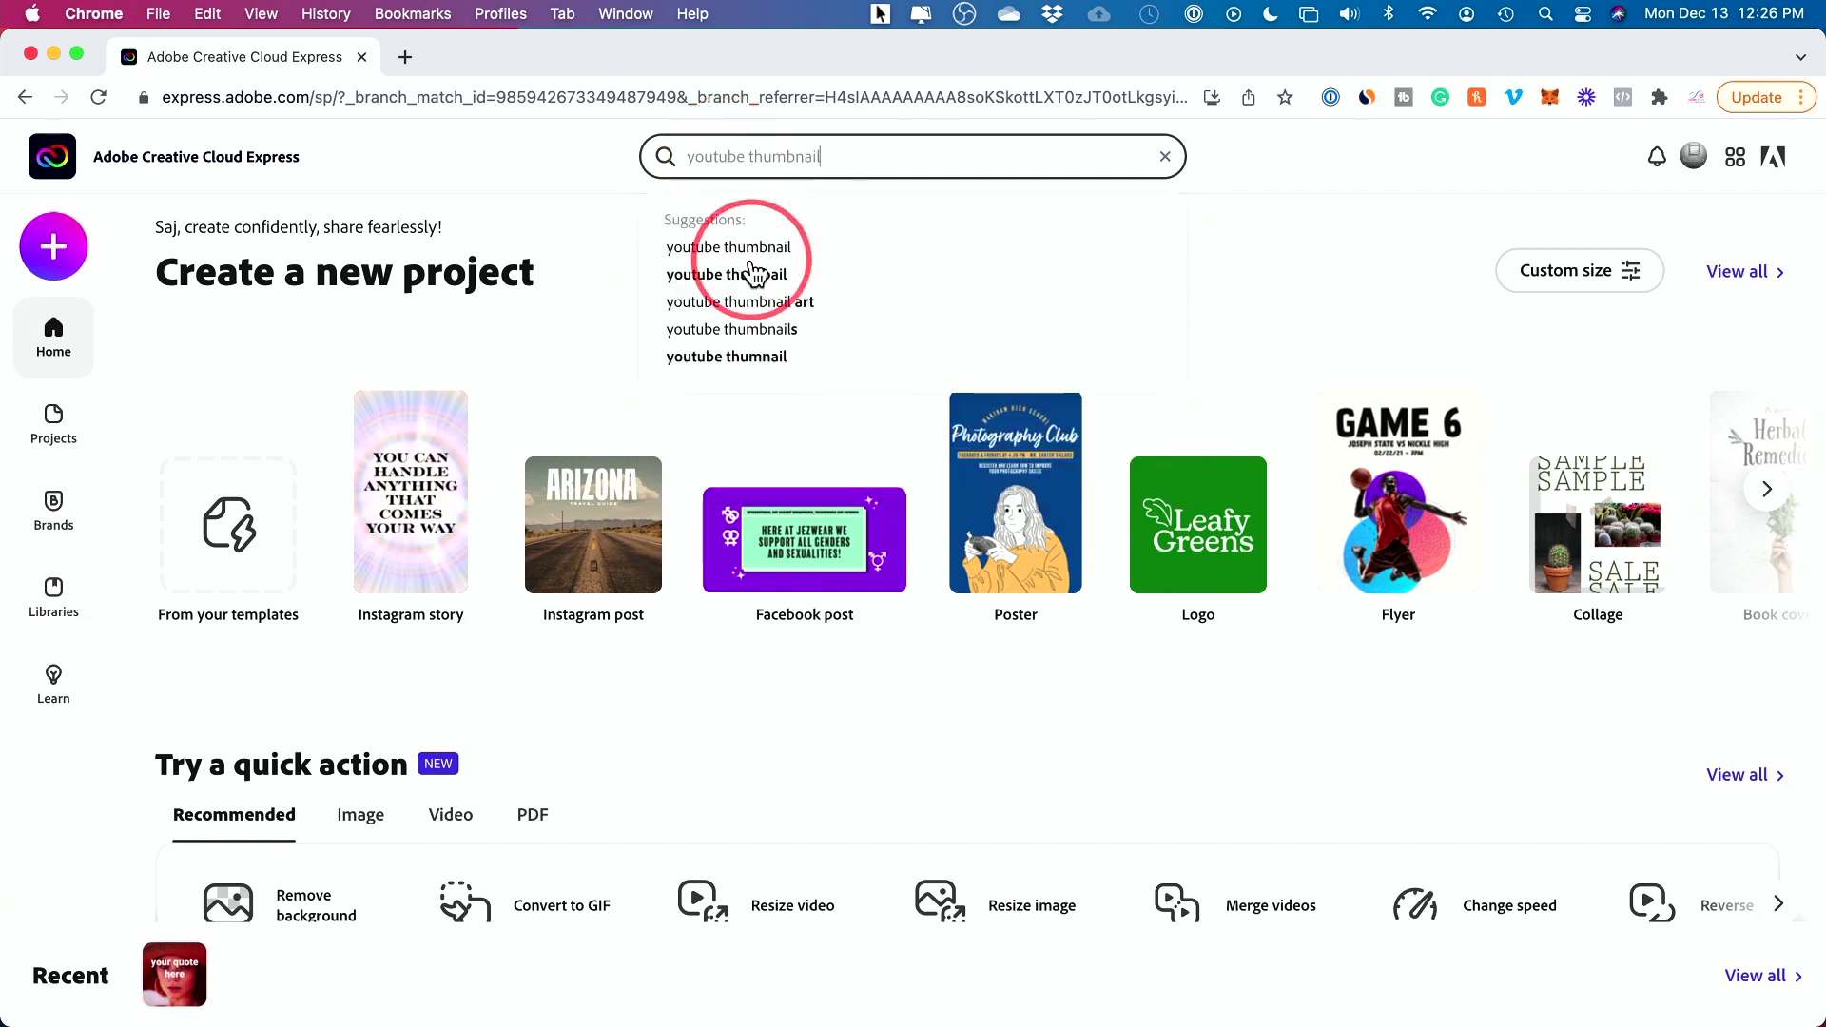
left_click(723, 245)
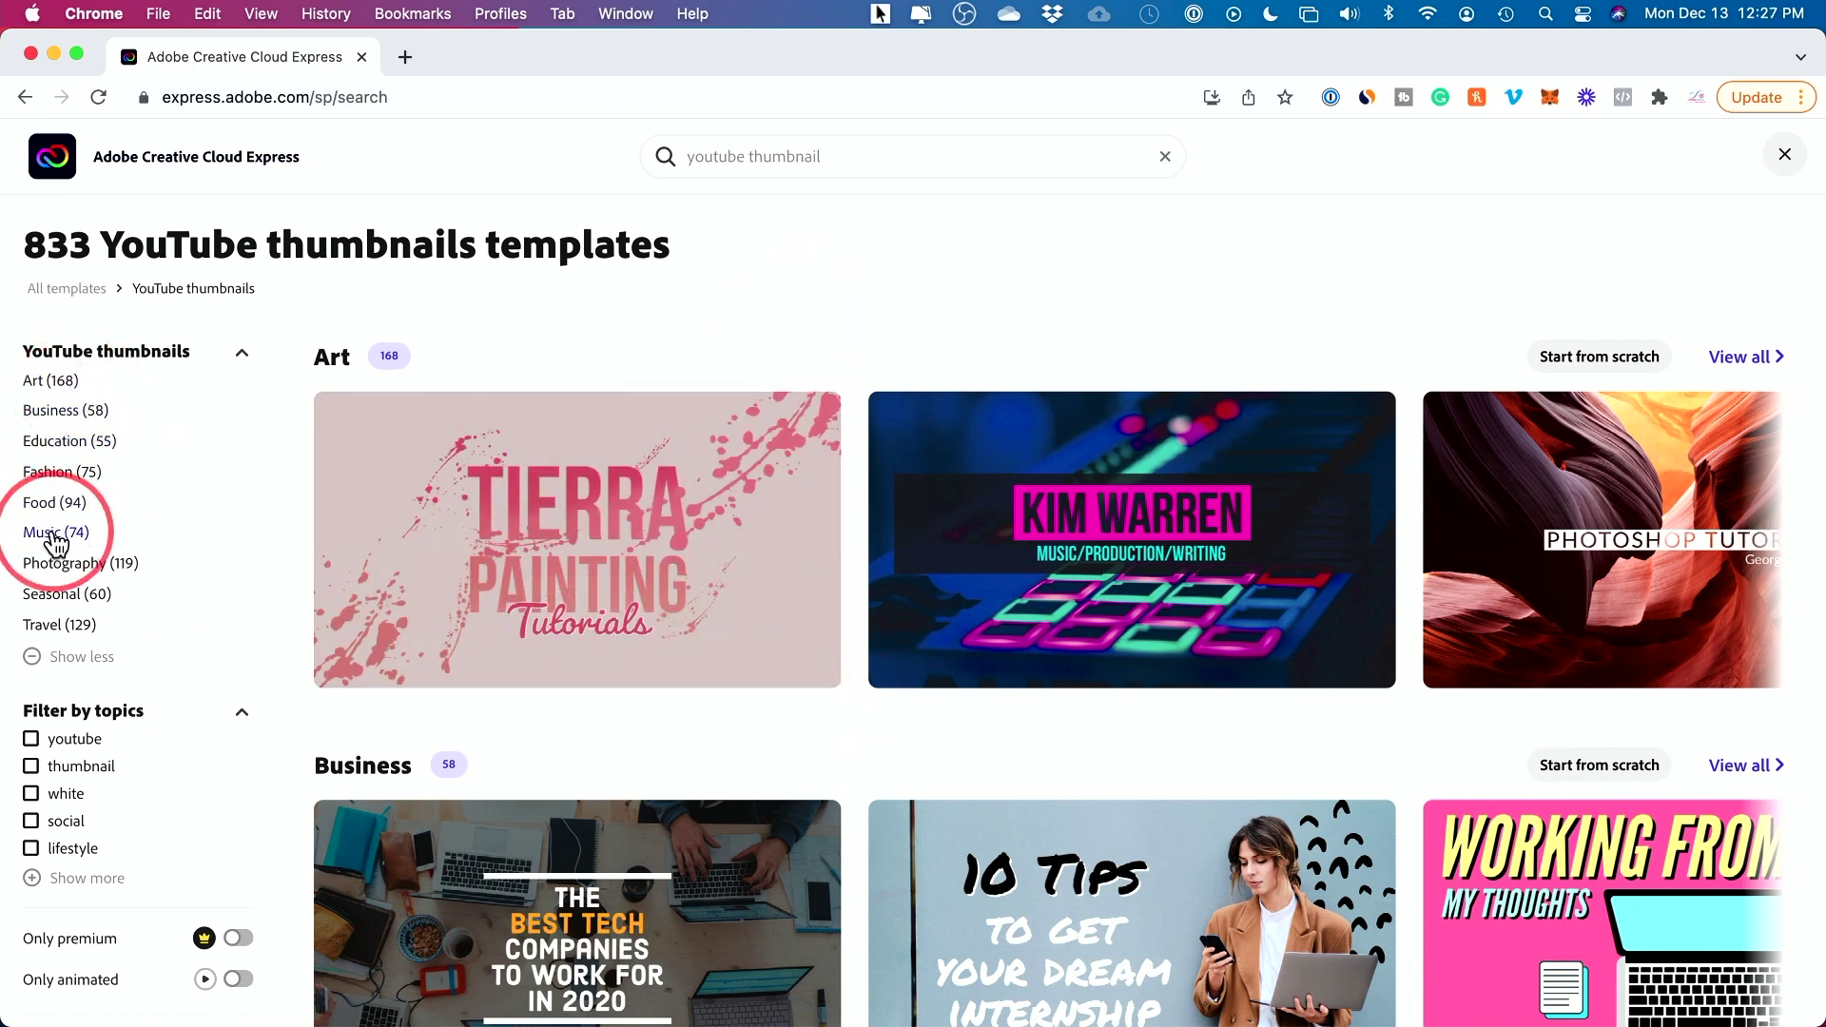
left_click(56, 442)
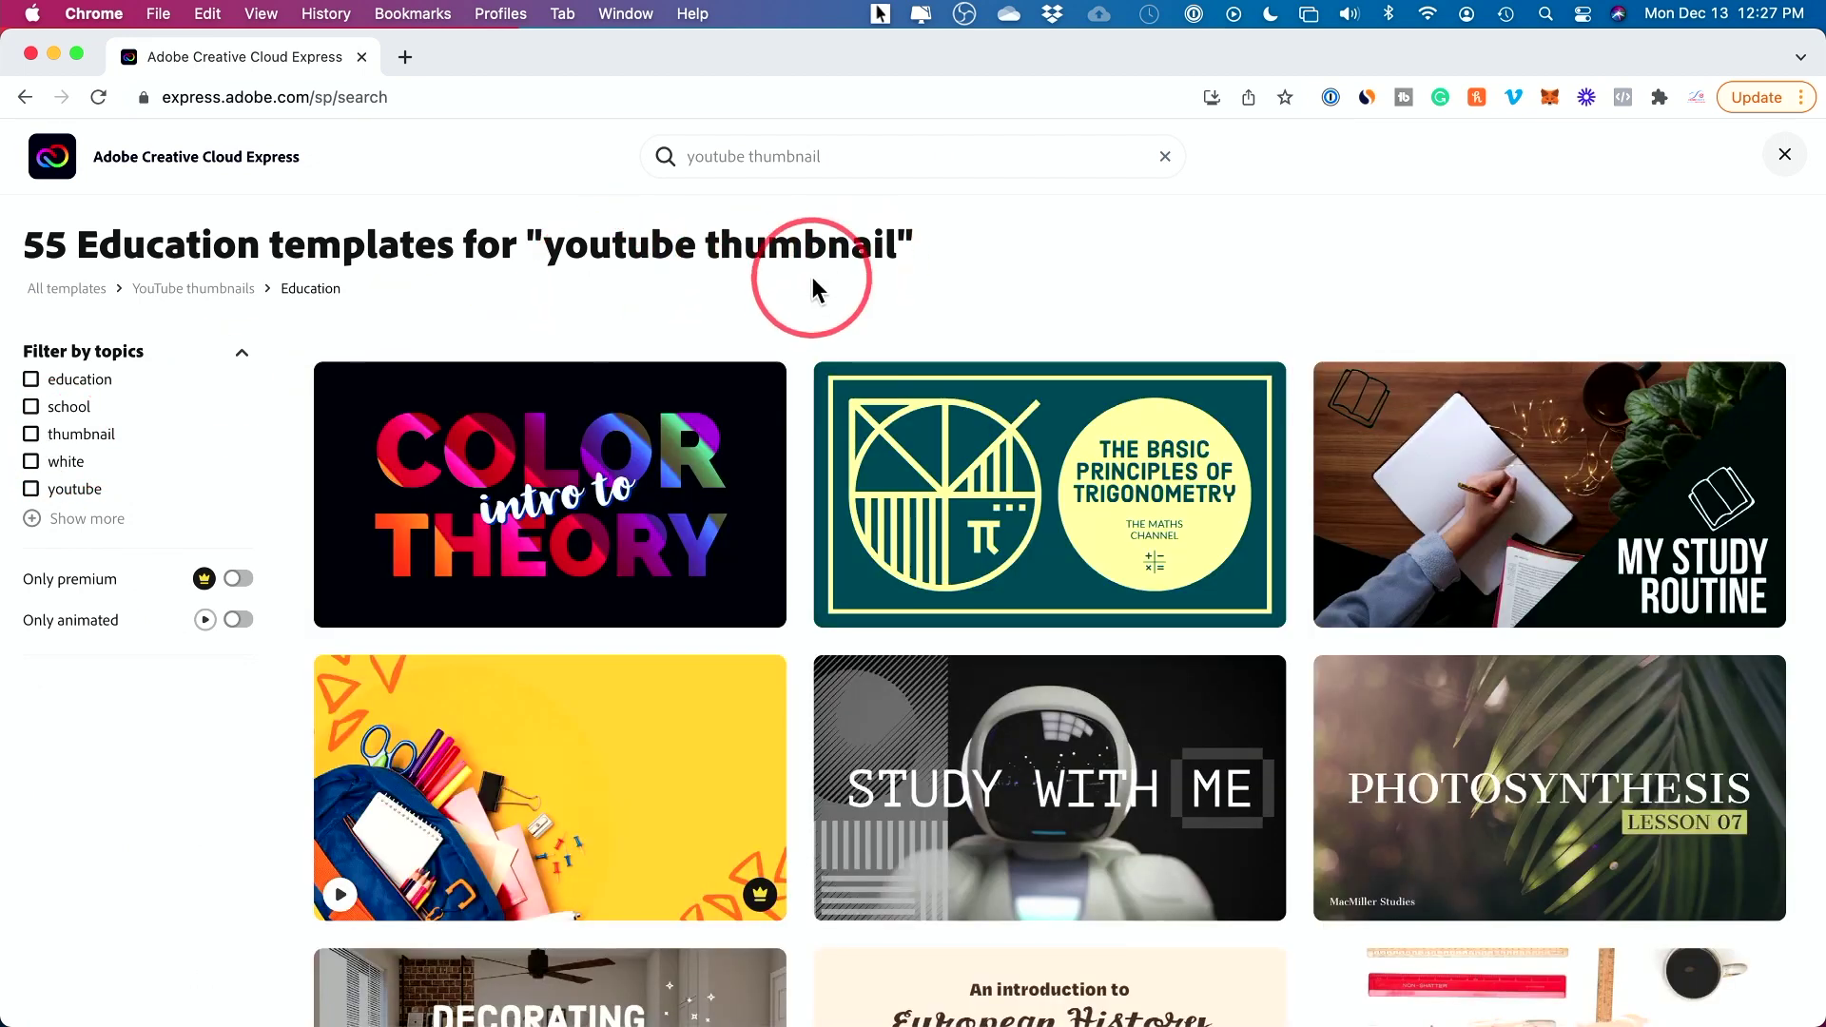
Scroll the Education results and preview the Back to School Stationery Review template.
scroll(812, 277, "down", 2)
scroll(800, 428, "down", 7)
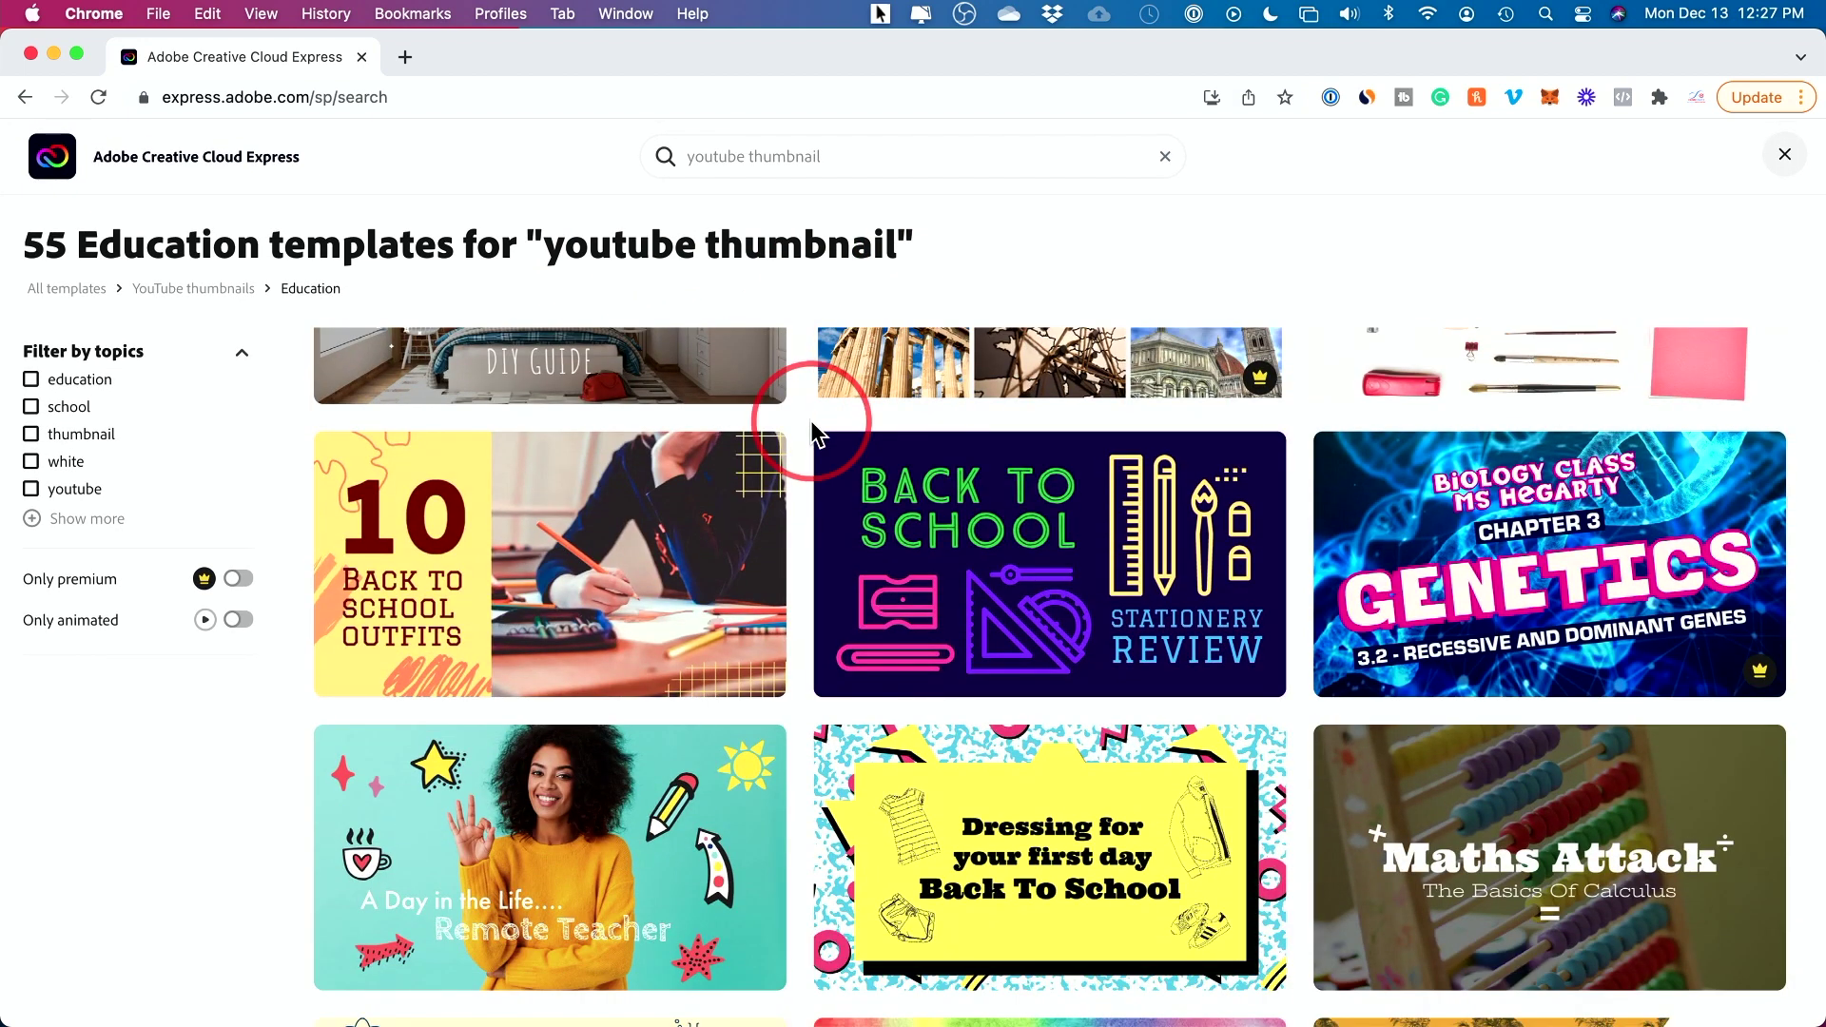
scroll(815, 434, "down", 2)
scroll(814, 434, "up", 2)
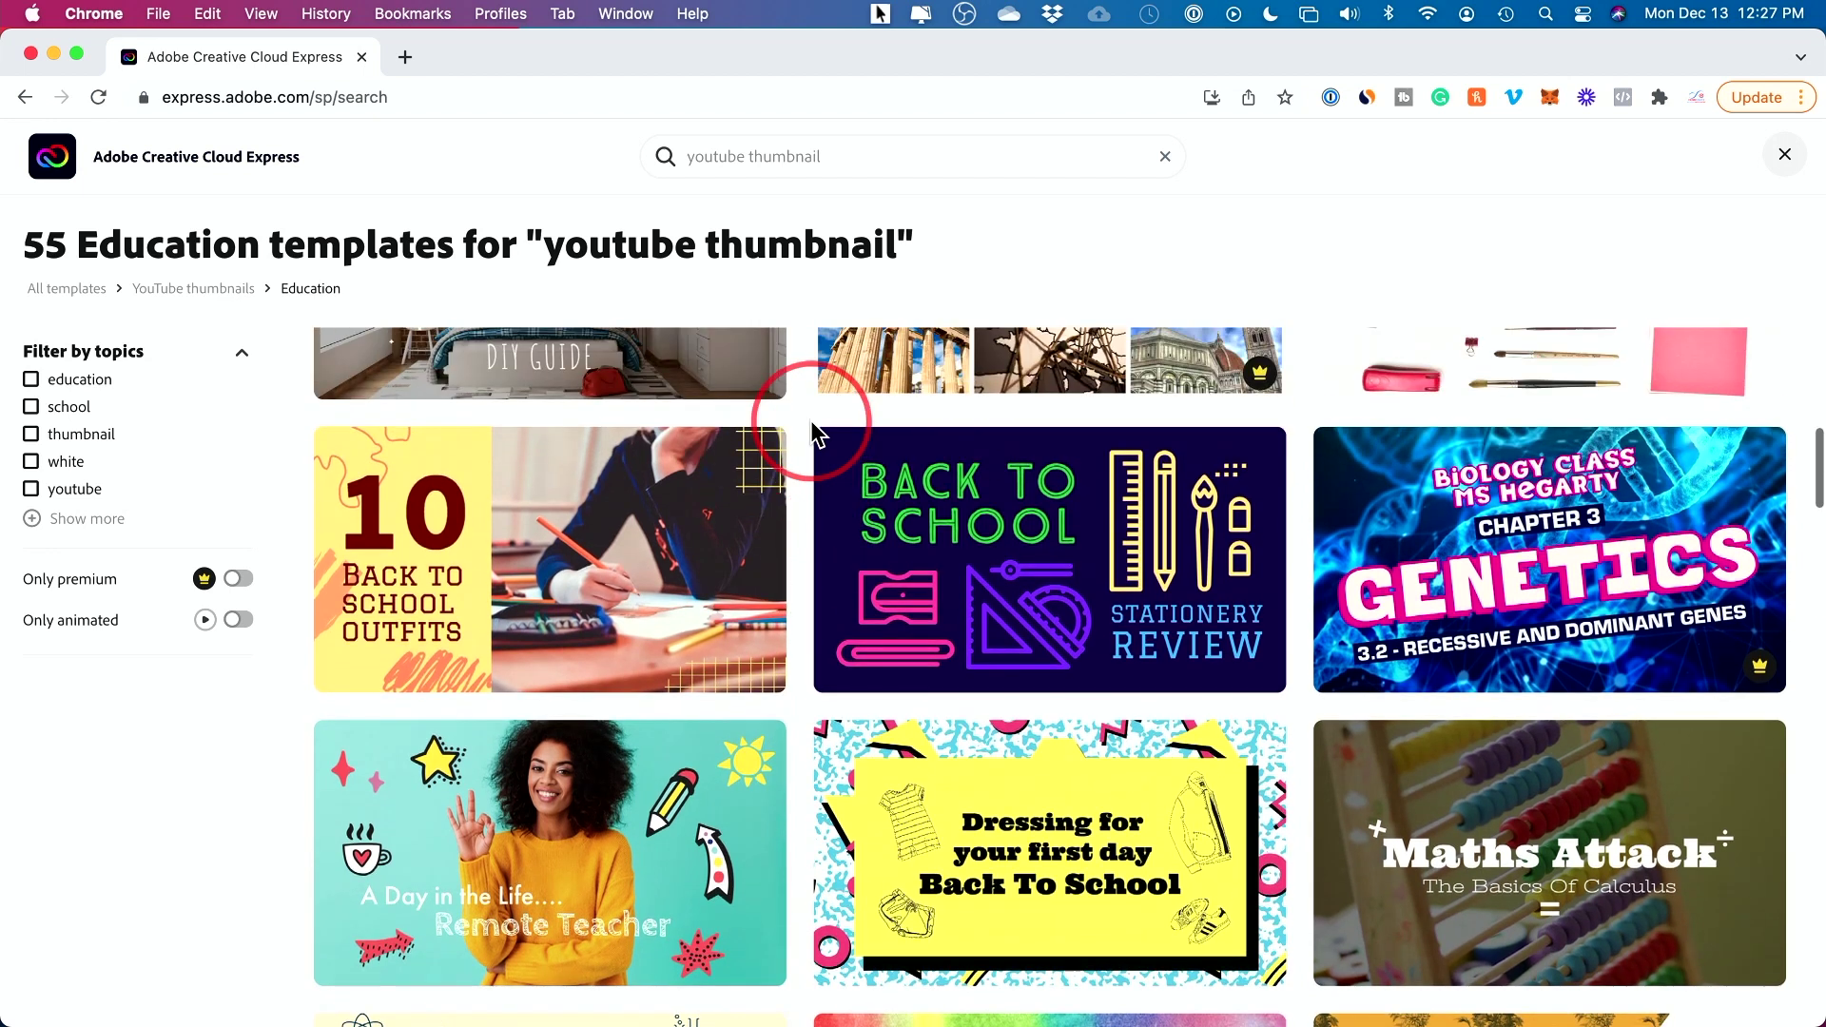
mouse_move(1047, 577)
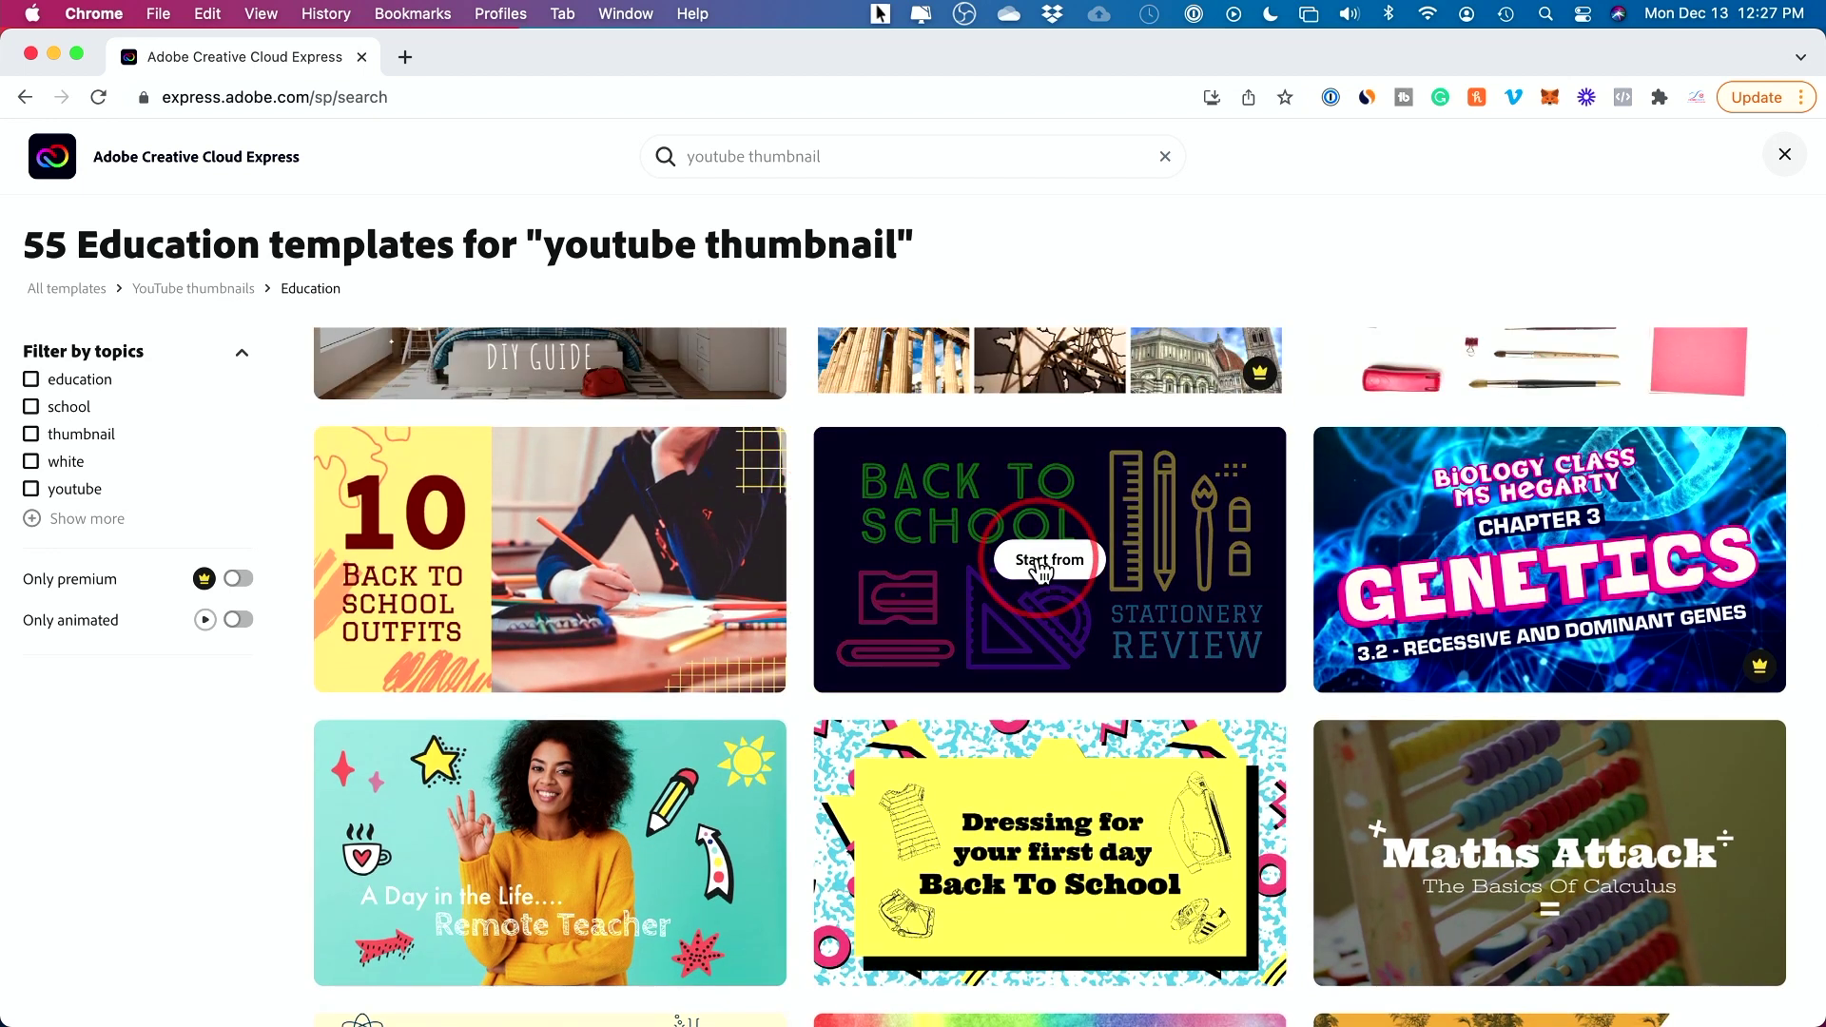
left_click(1040, 561)
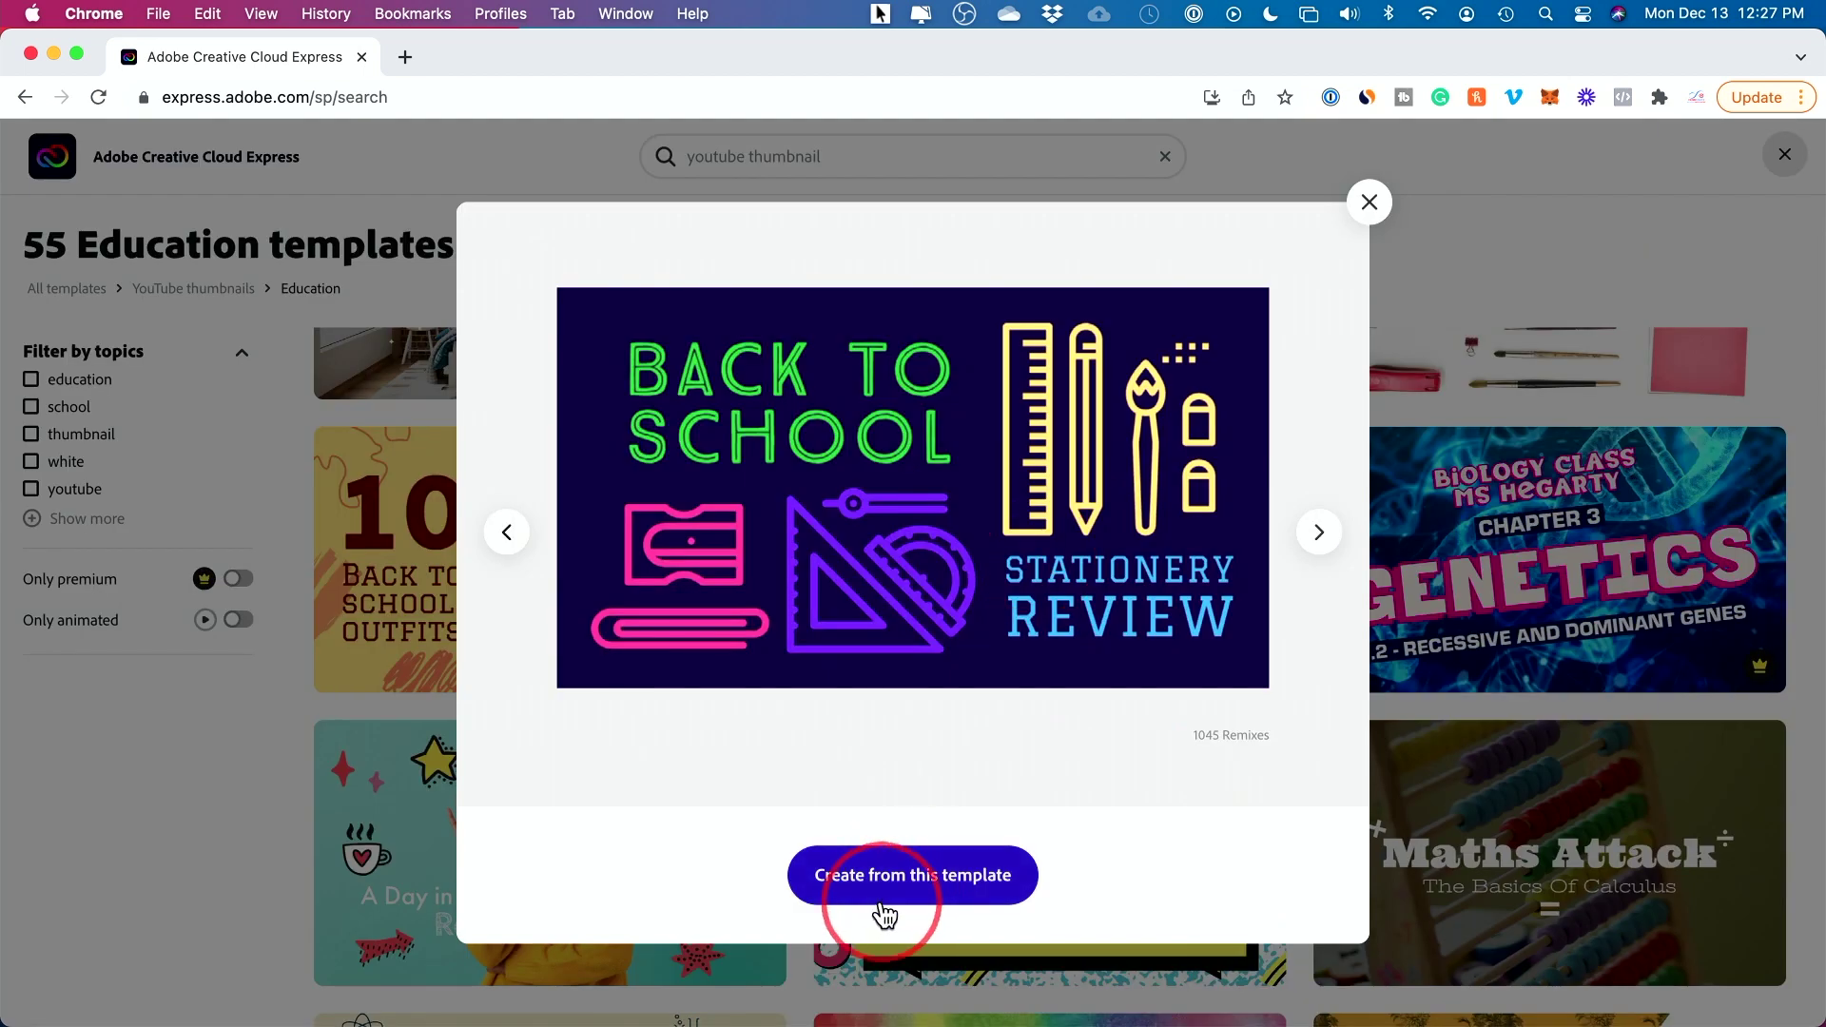
Create a design from the template, then browse Photos, Text and Icons, searching icons for 'singer'.
left_click(897, 870)
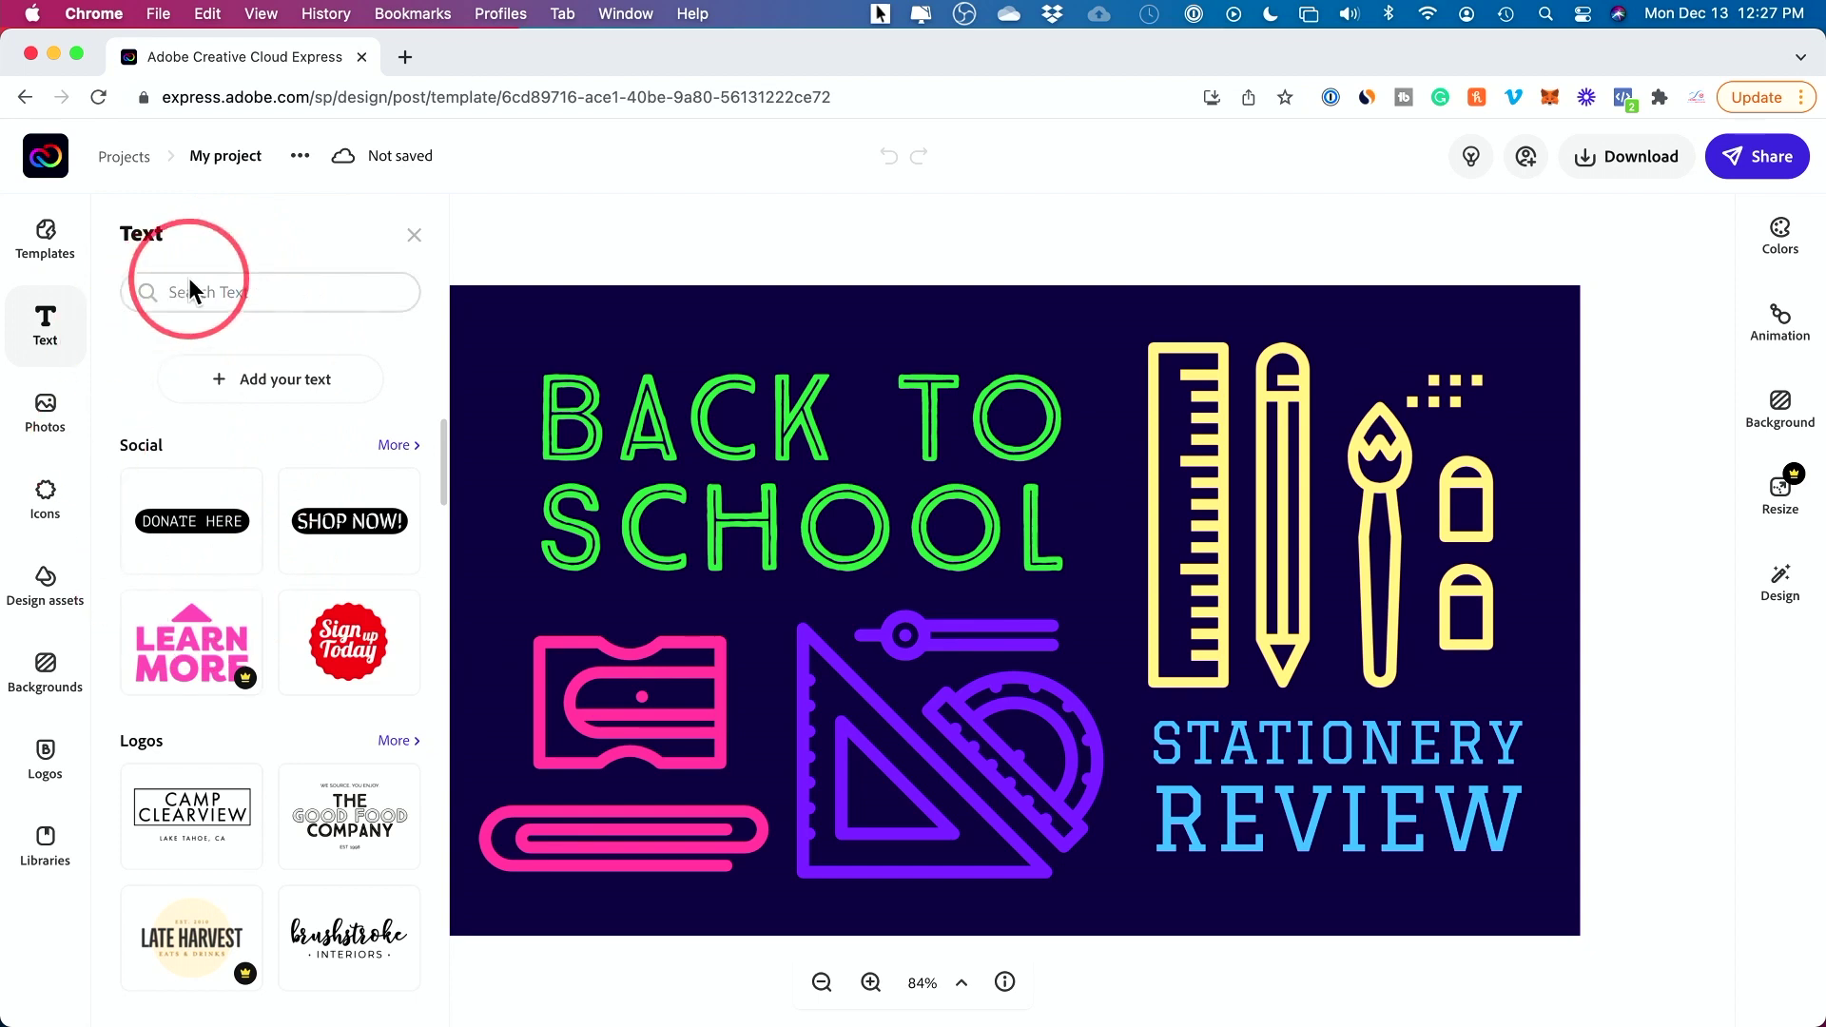
left_click(48, 409)
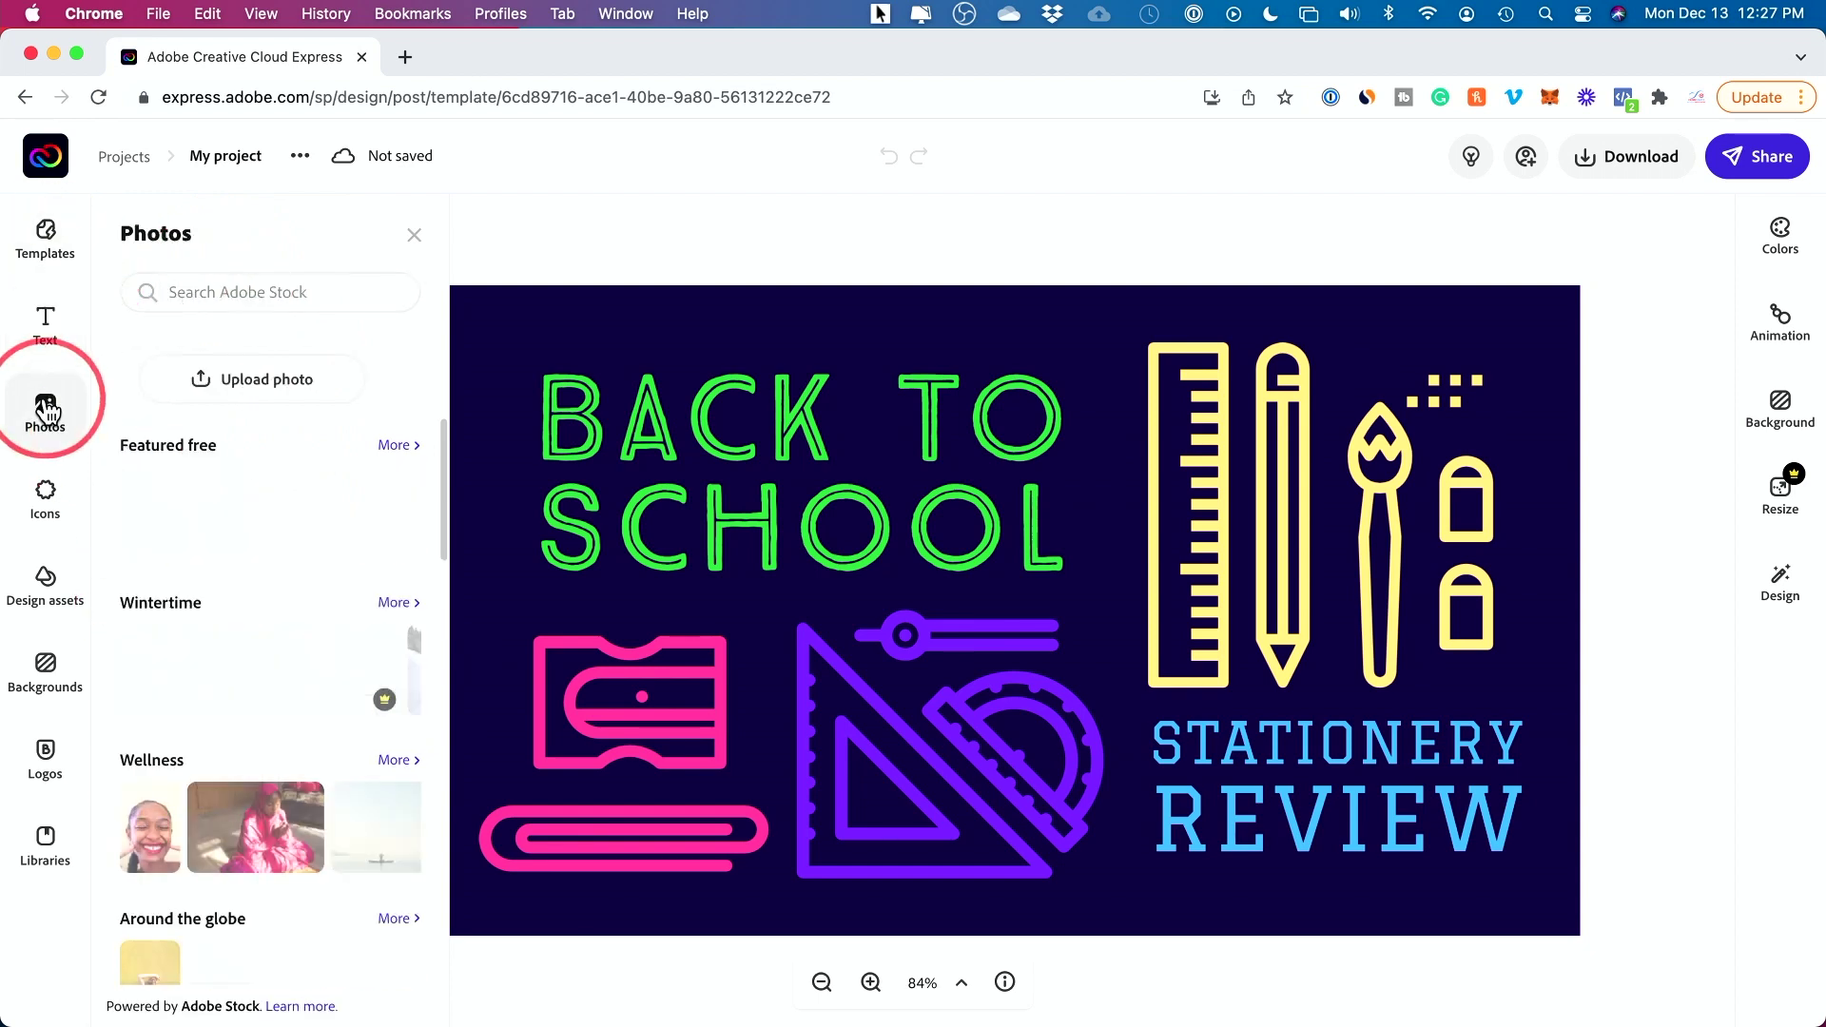
left_click(46, 326)
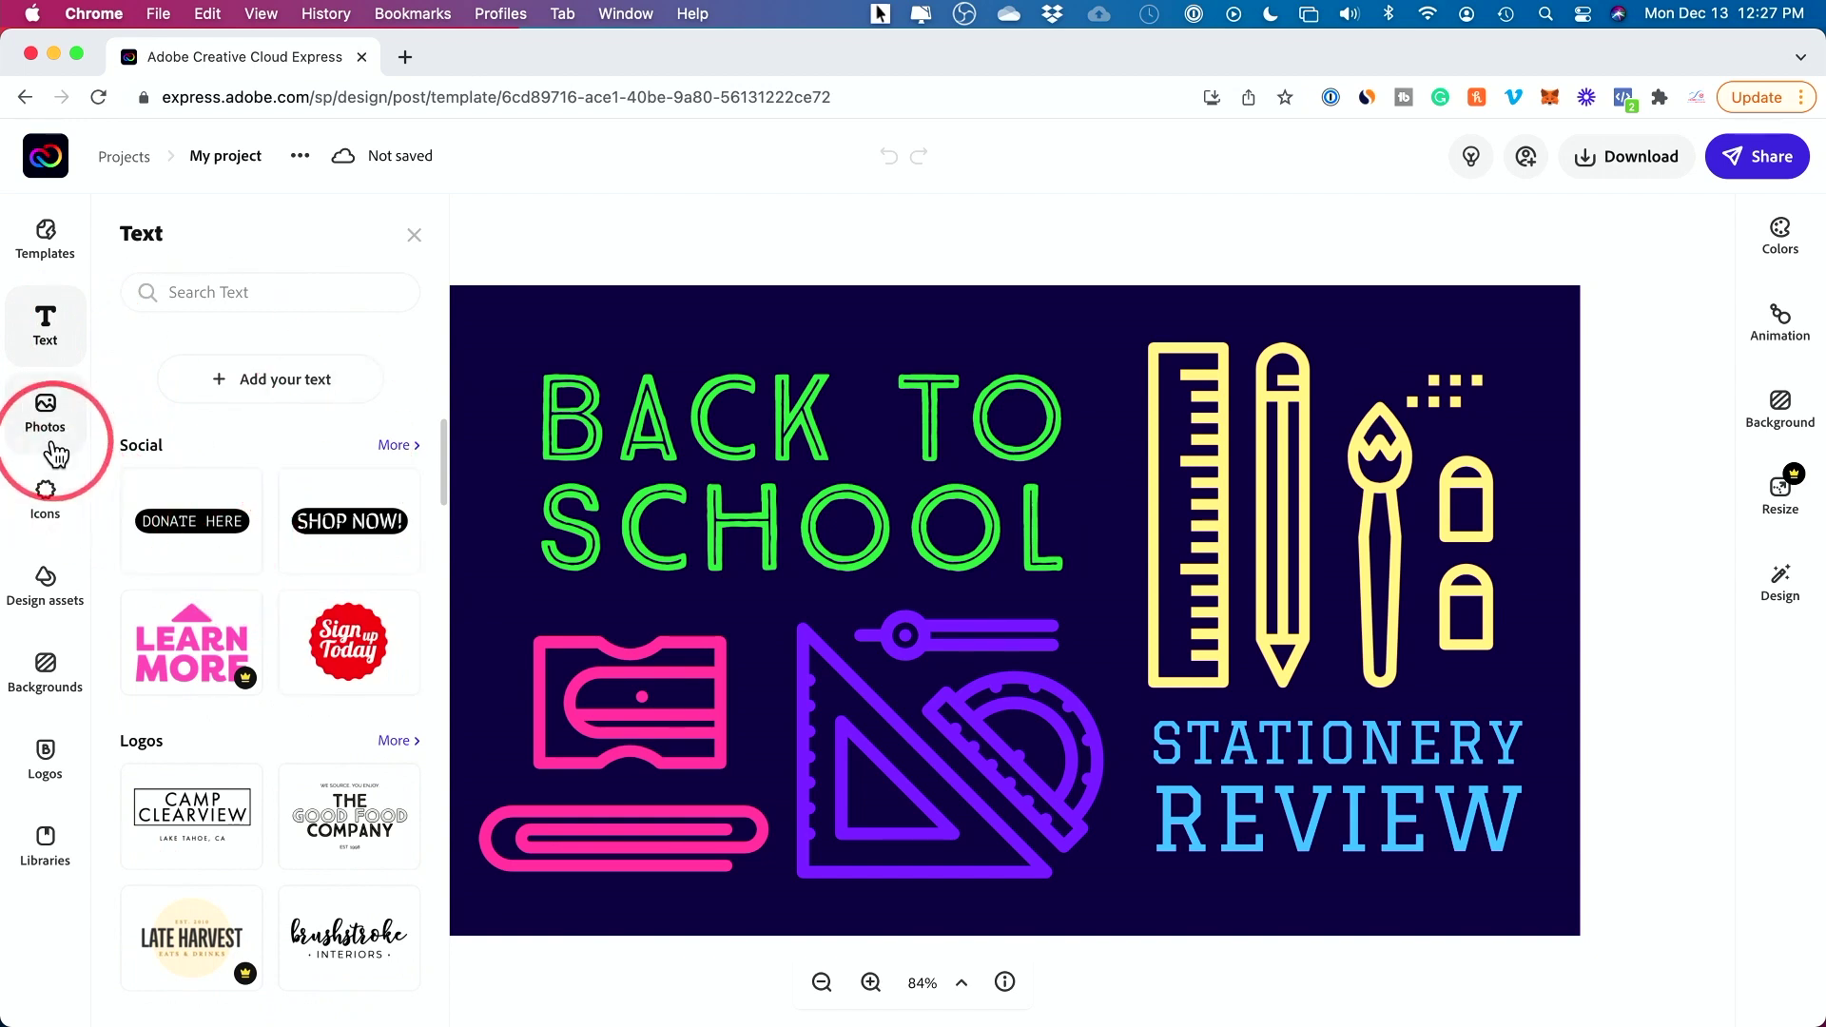
left_click(46, 496)
type("singer")
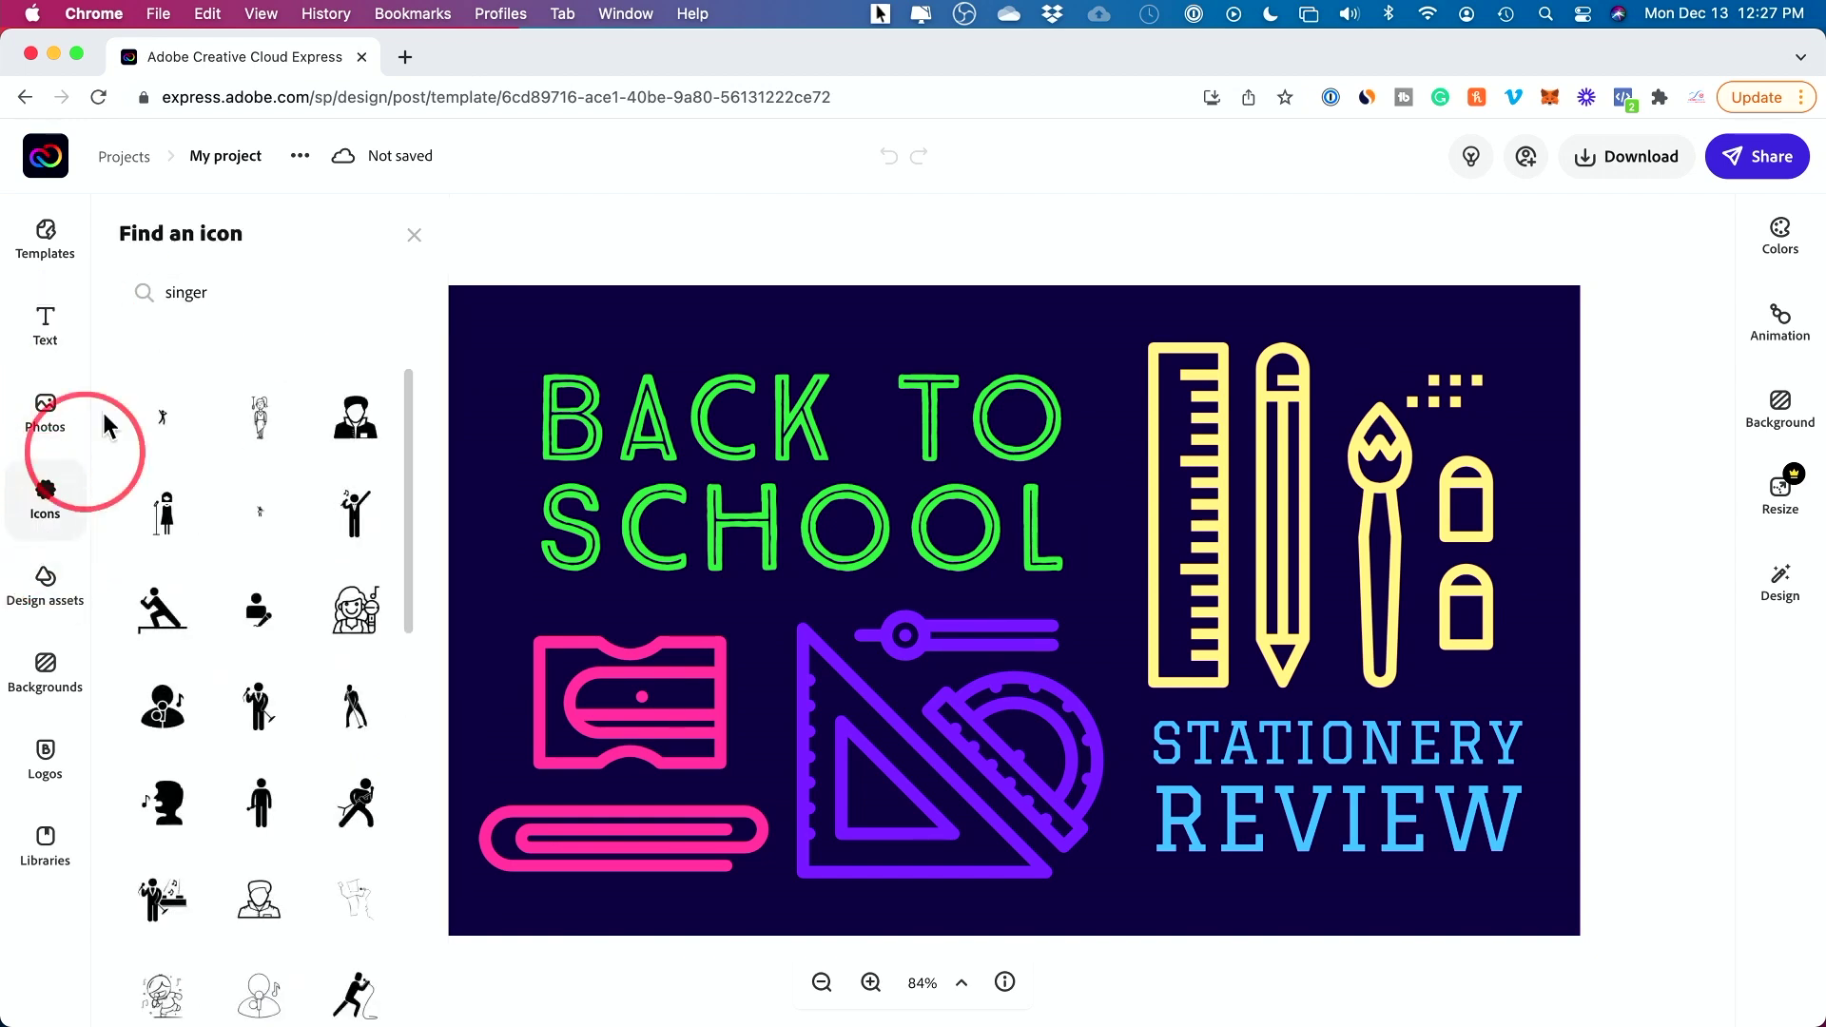
Review the Text styles and Education templates, then select the Back to School headline group.
left_click(51, 332)
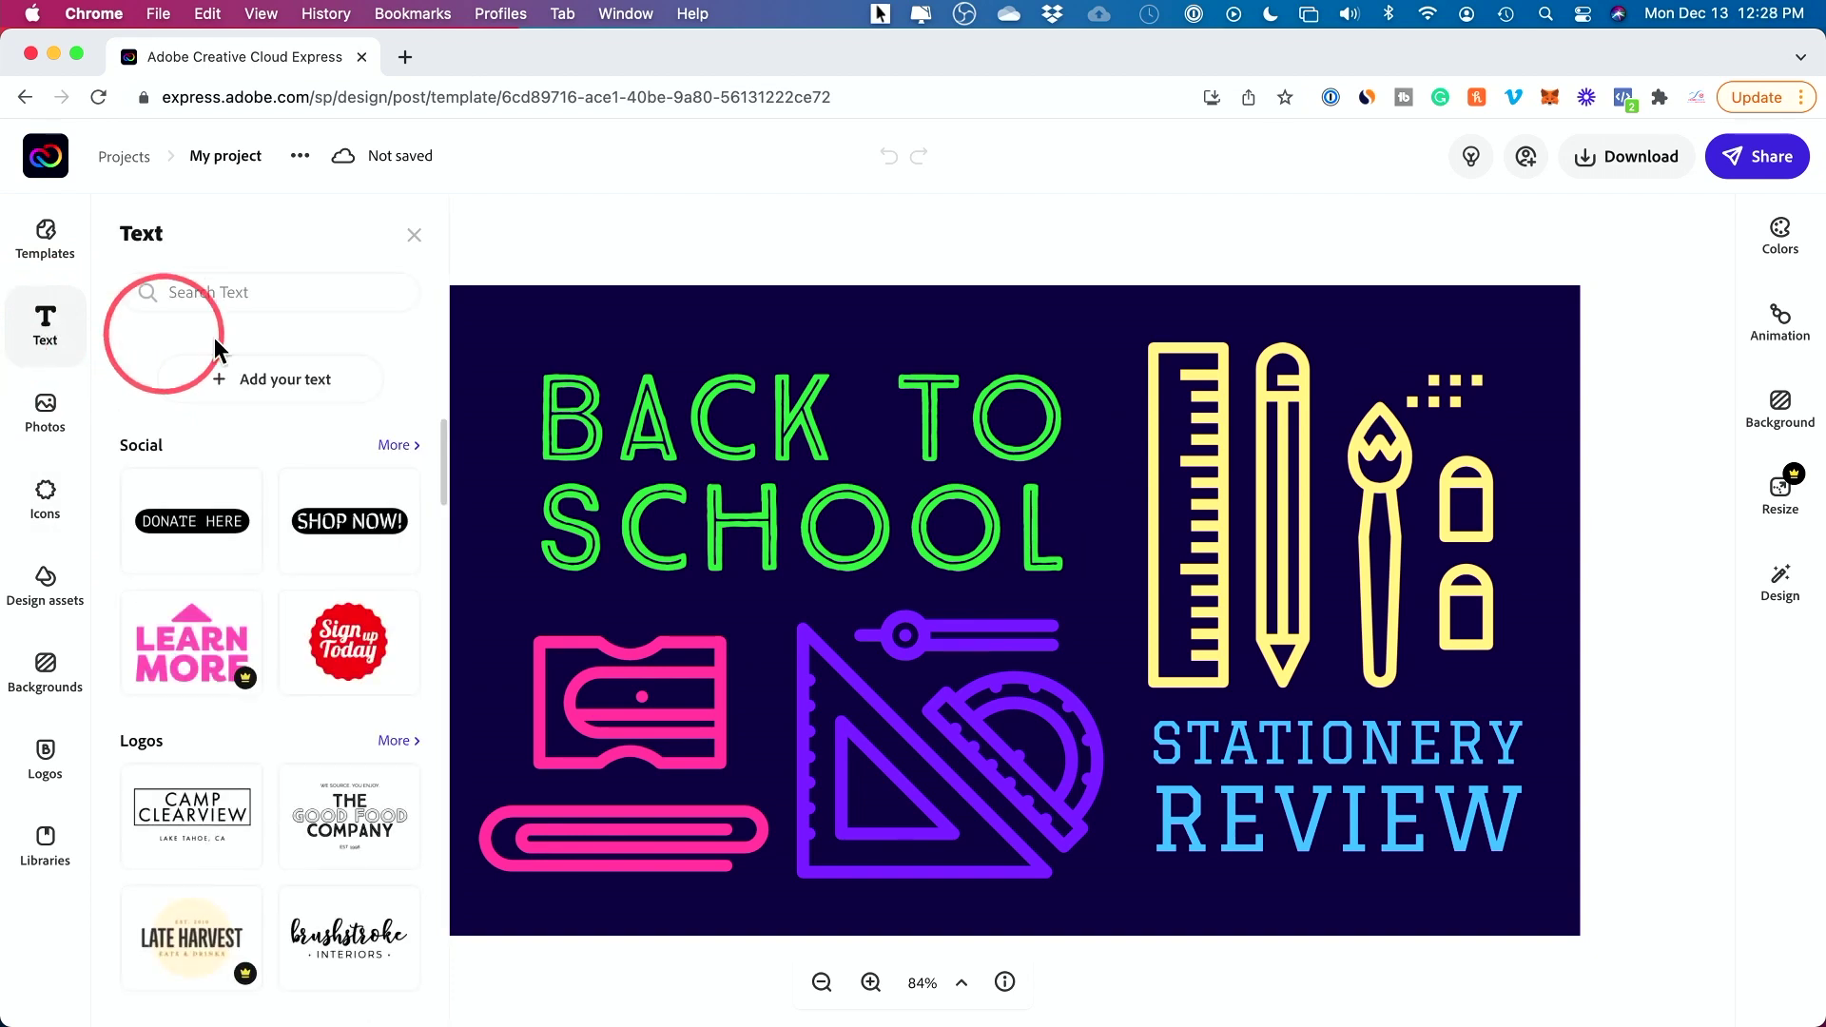
left_click(46, 263)
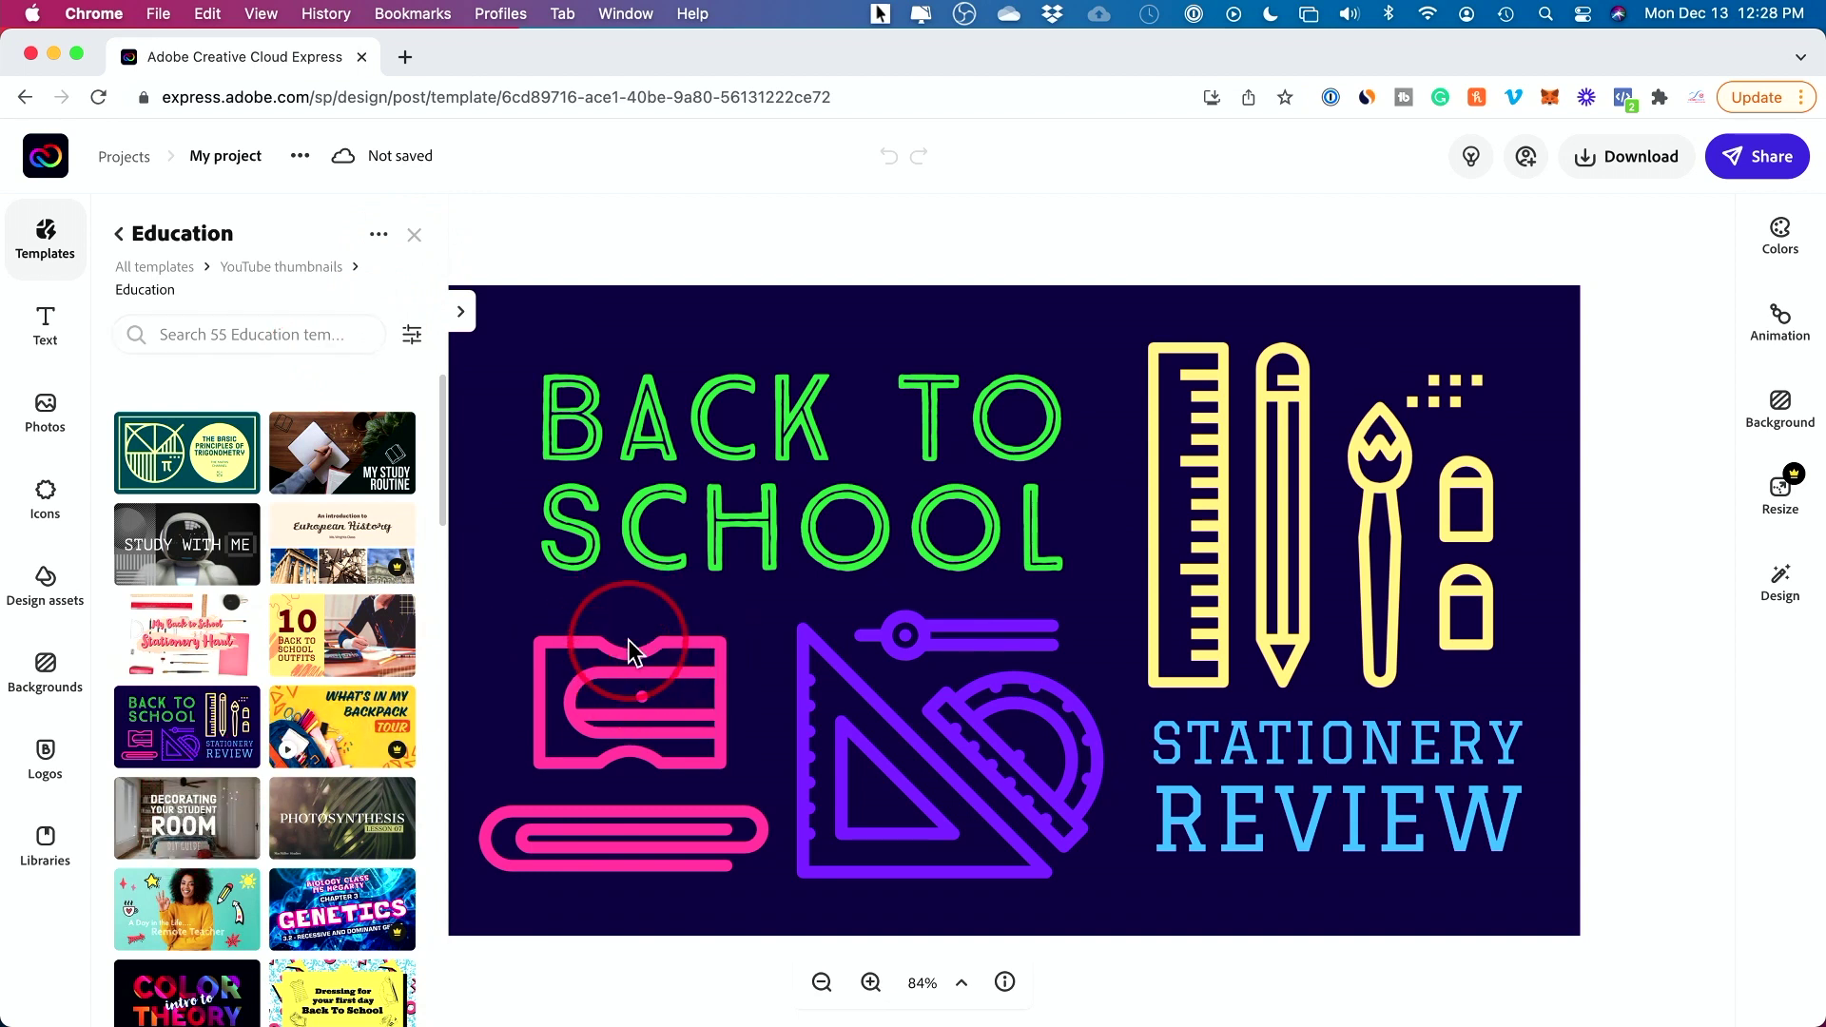
left_click(54, 346)
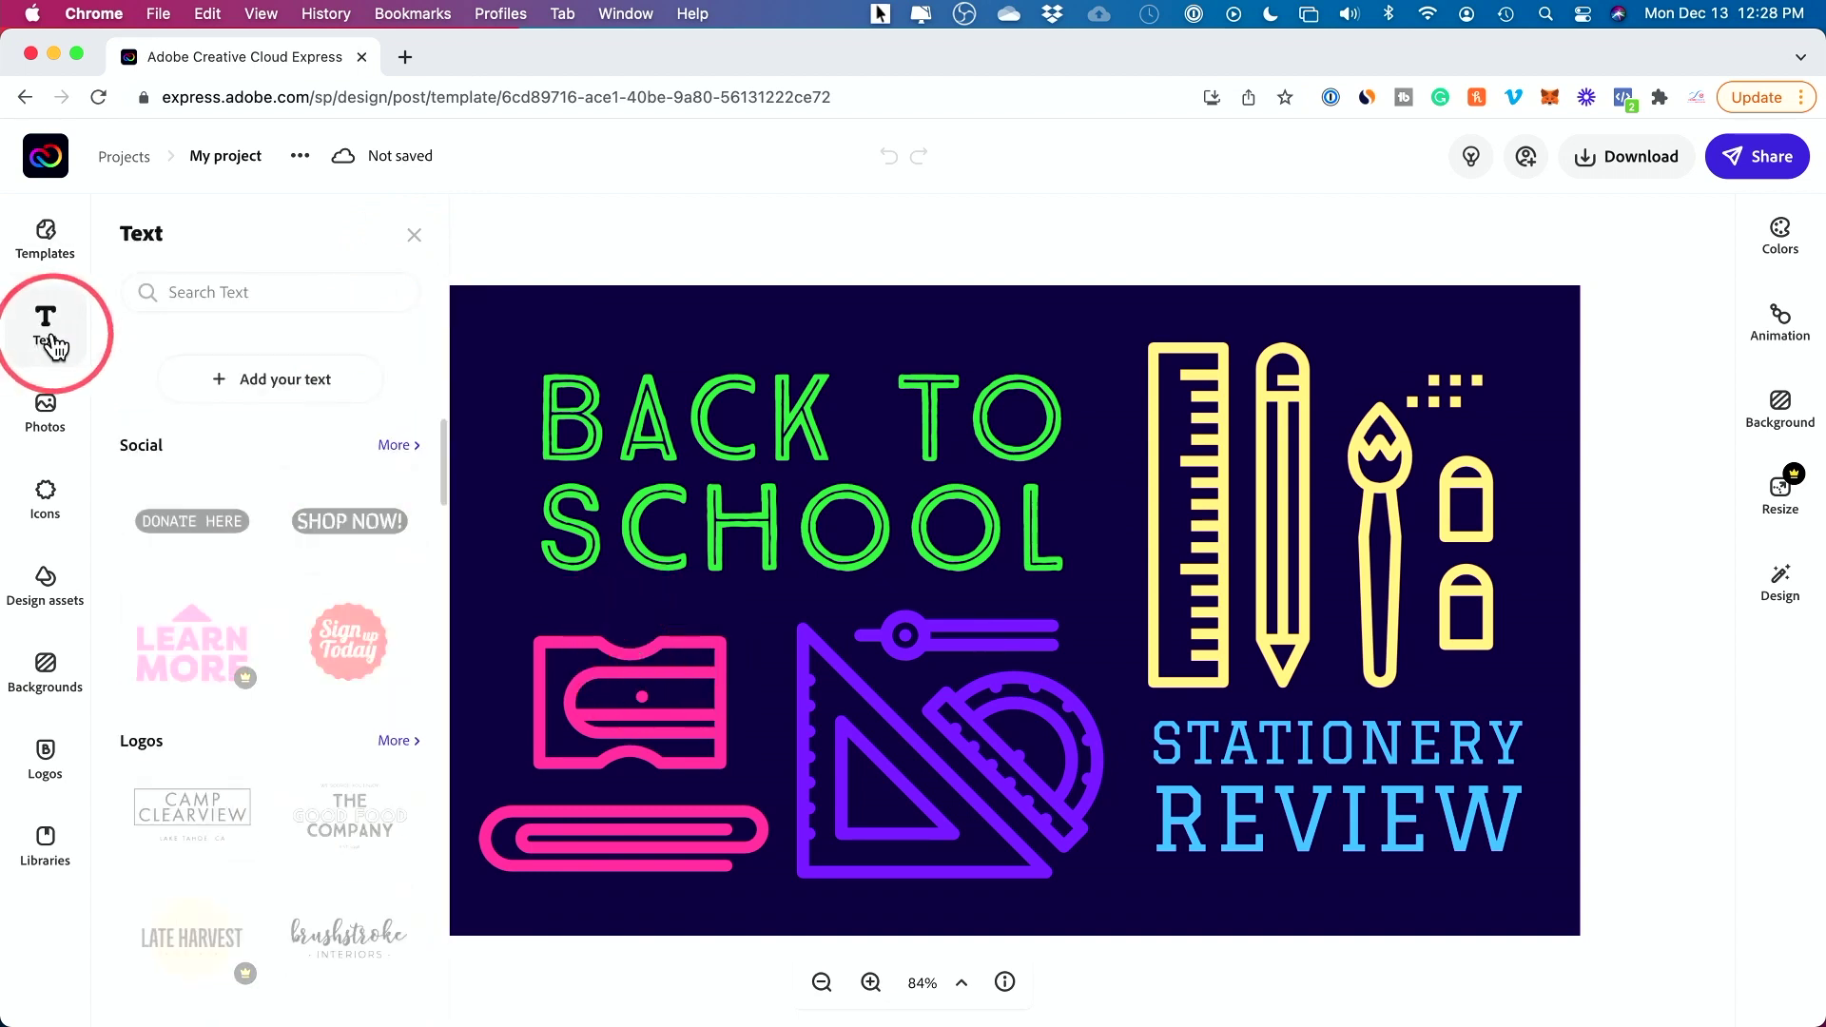
left_click(741, 447)
Replace the headline with 'Creative Cloud Express' and resize it to fit the top left.
left_click(747, 447)
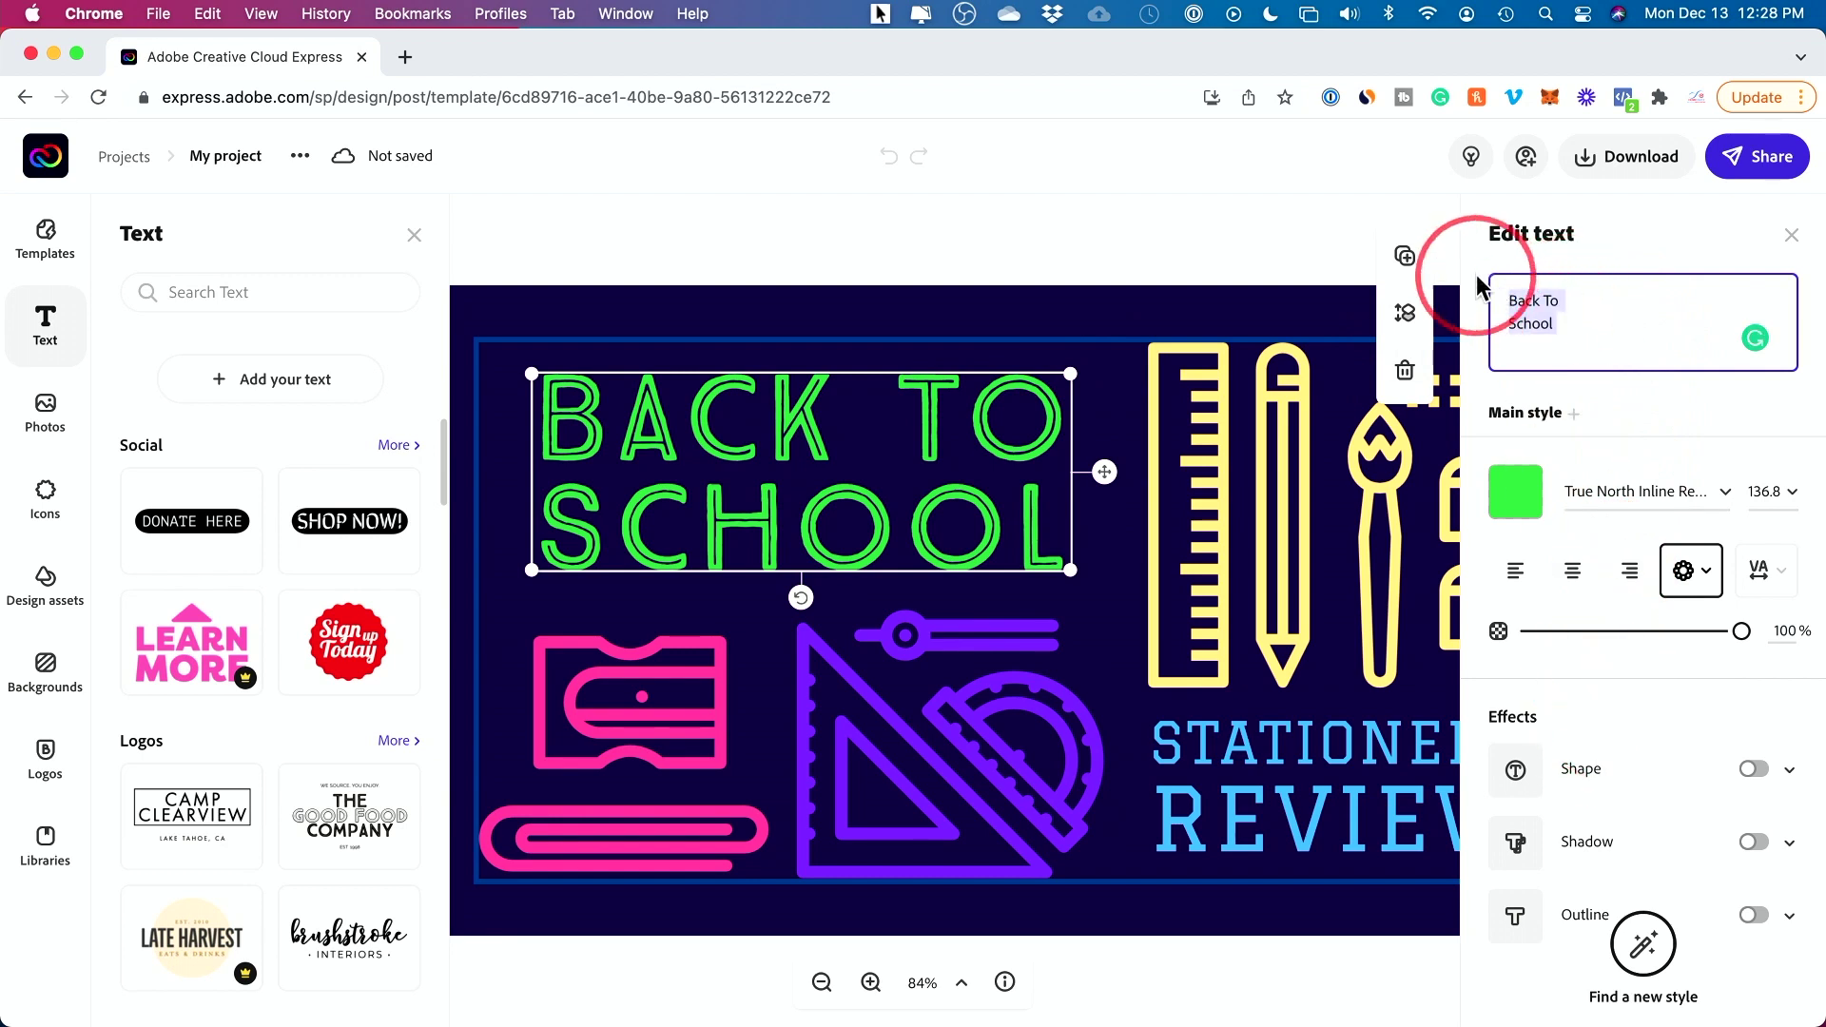
key("super+a")
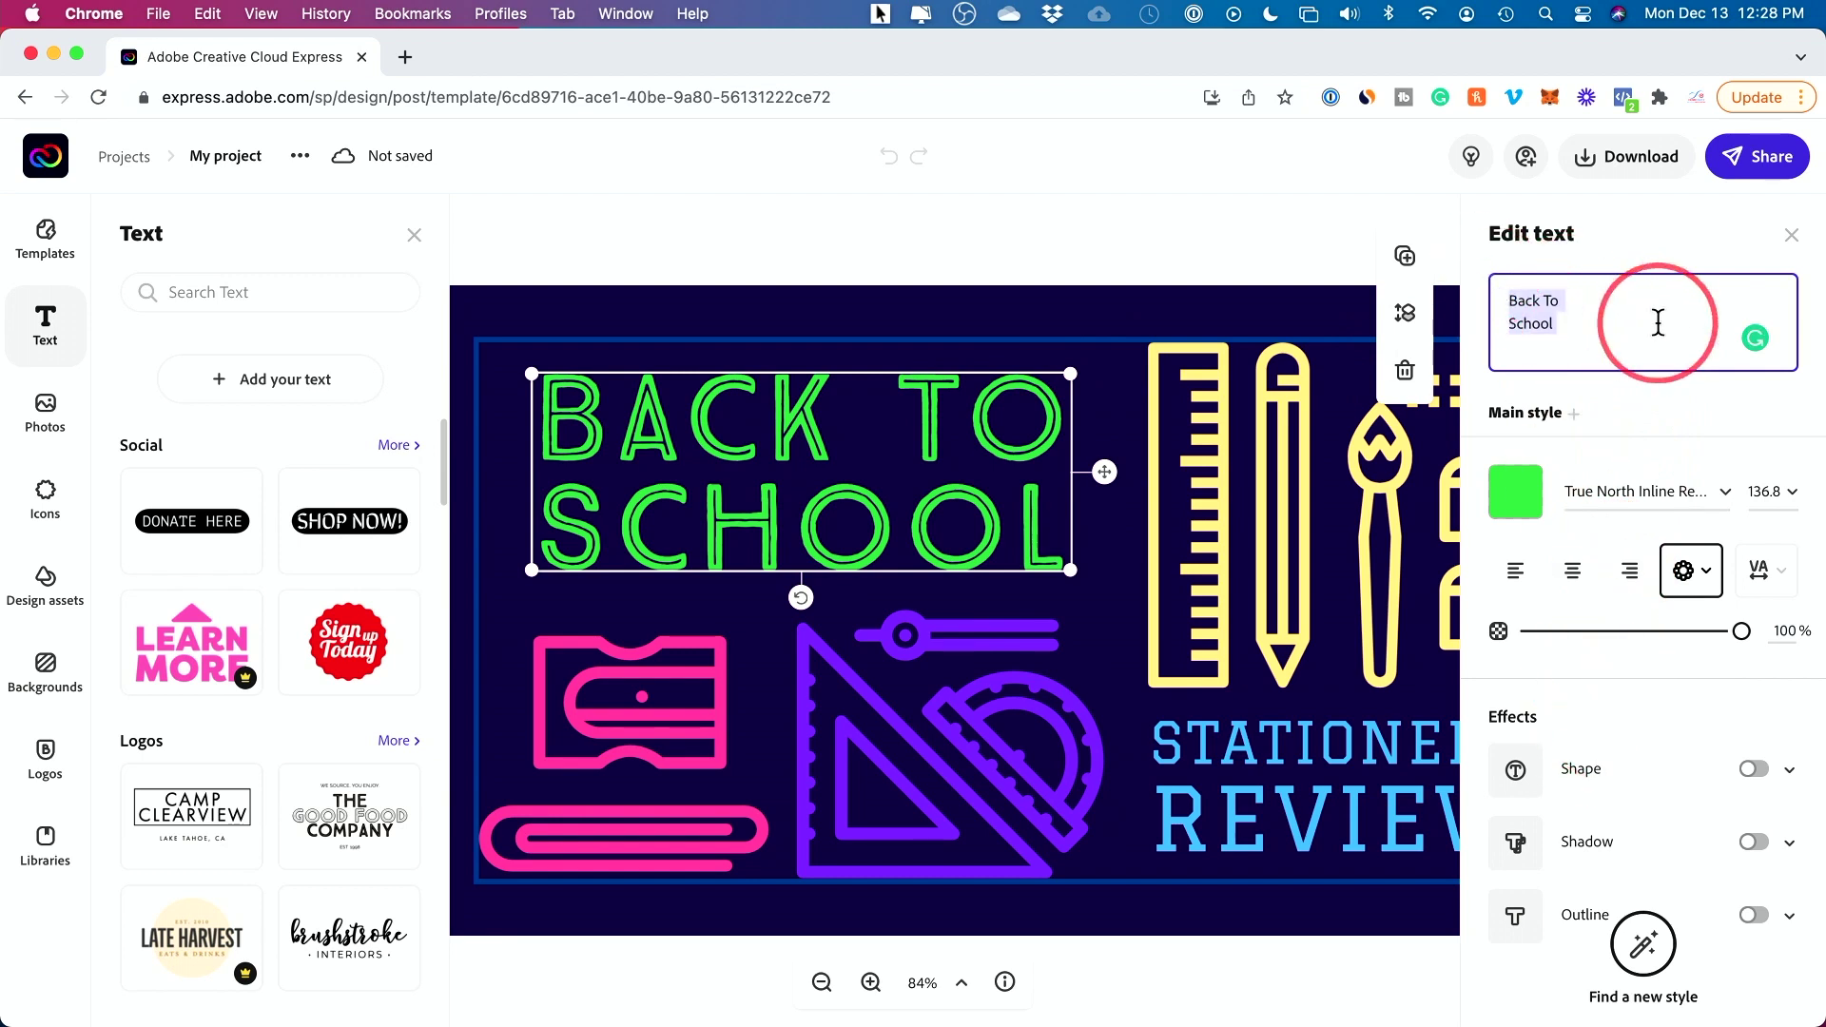
type("creative cloud express")
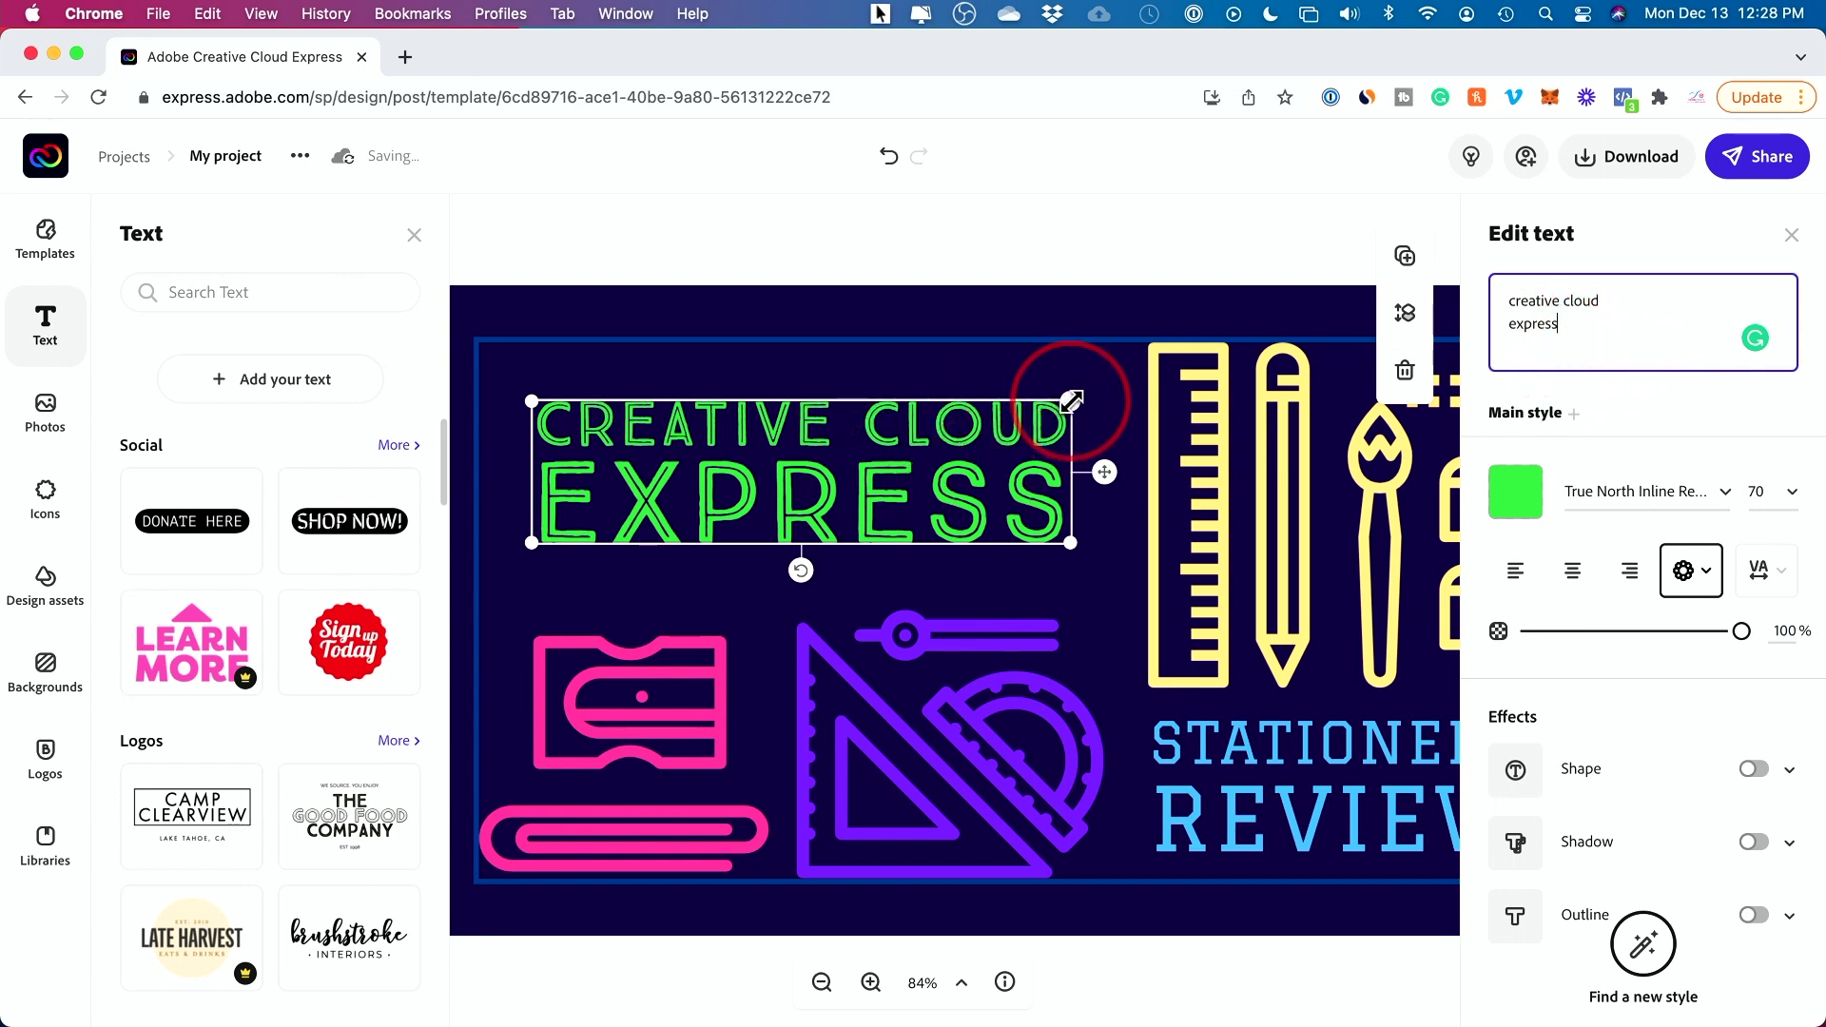
left_click_drag(1073, 400, 982, 390)
Colour the headline light blue #59C3FB.
left_click(932, 472)
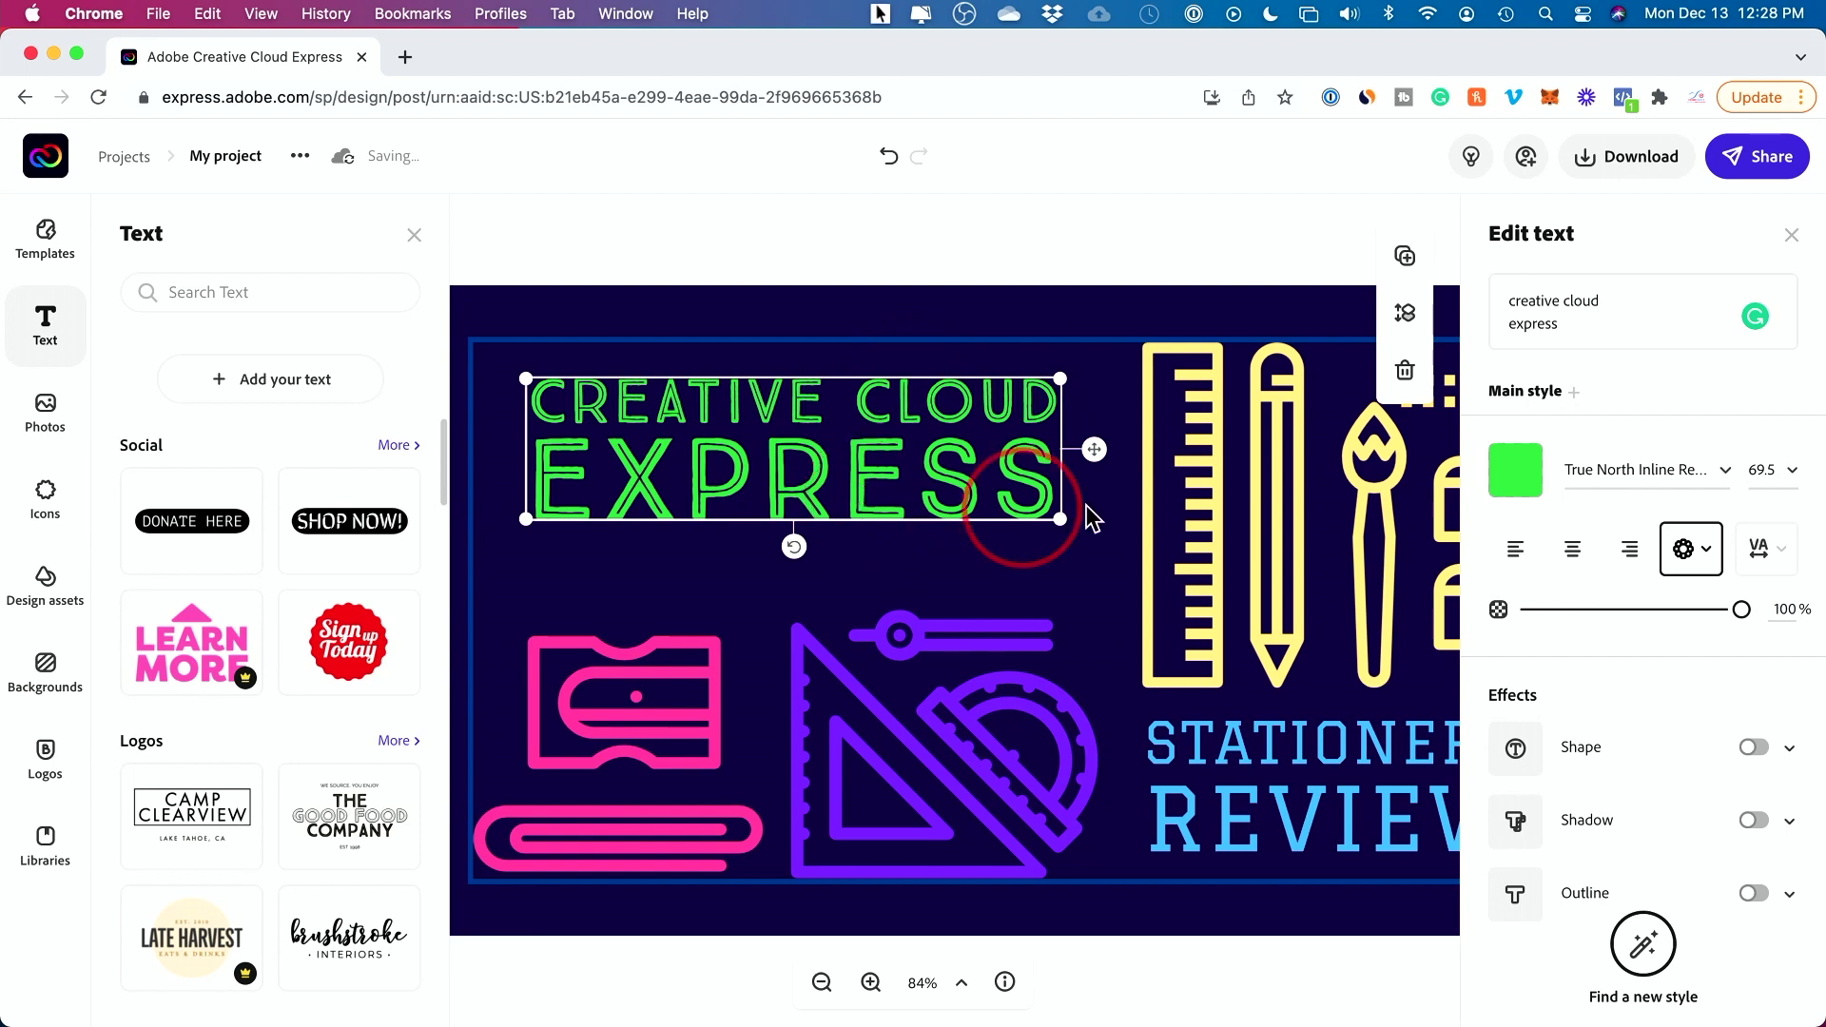
left_click(1513, 473)
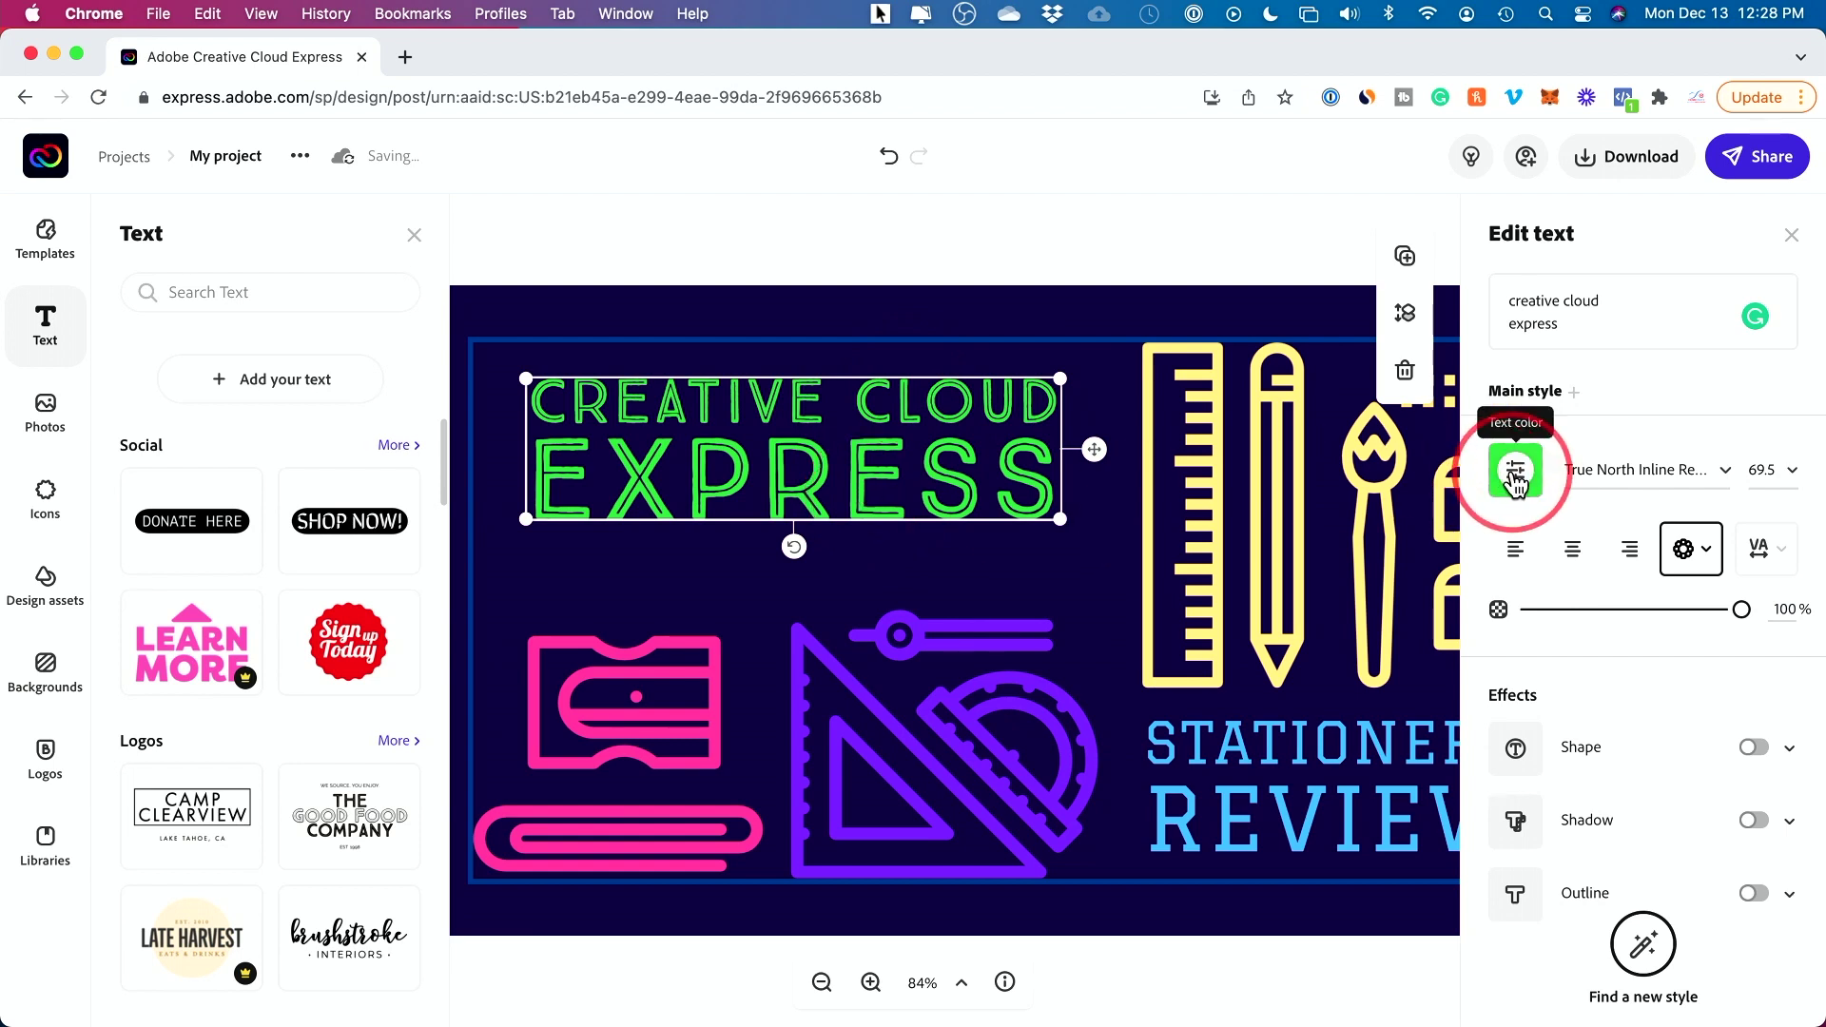
left_click(1259, 439)
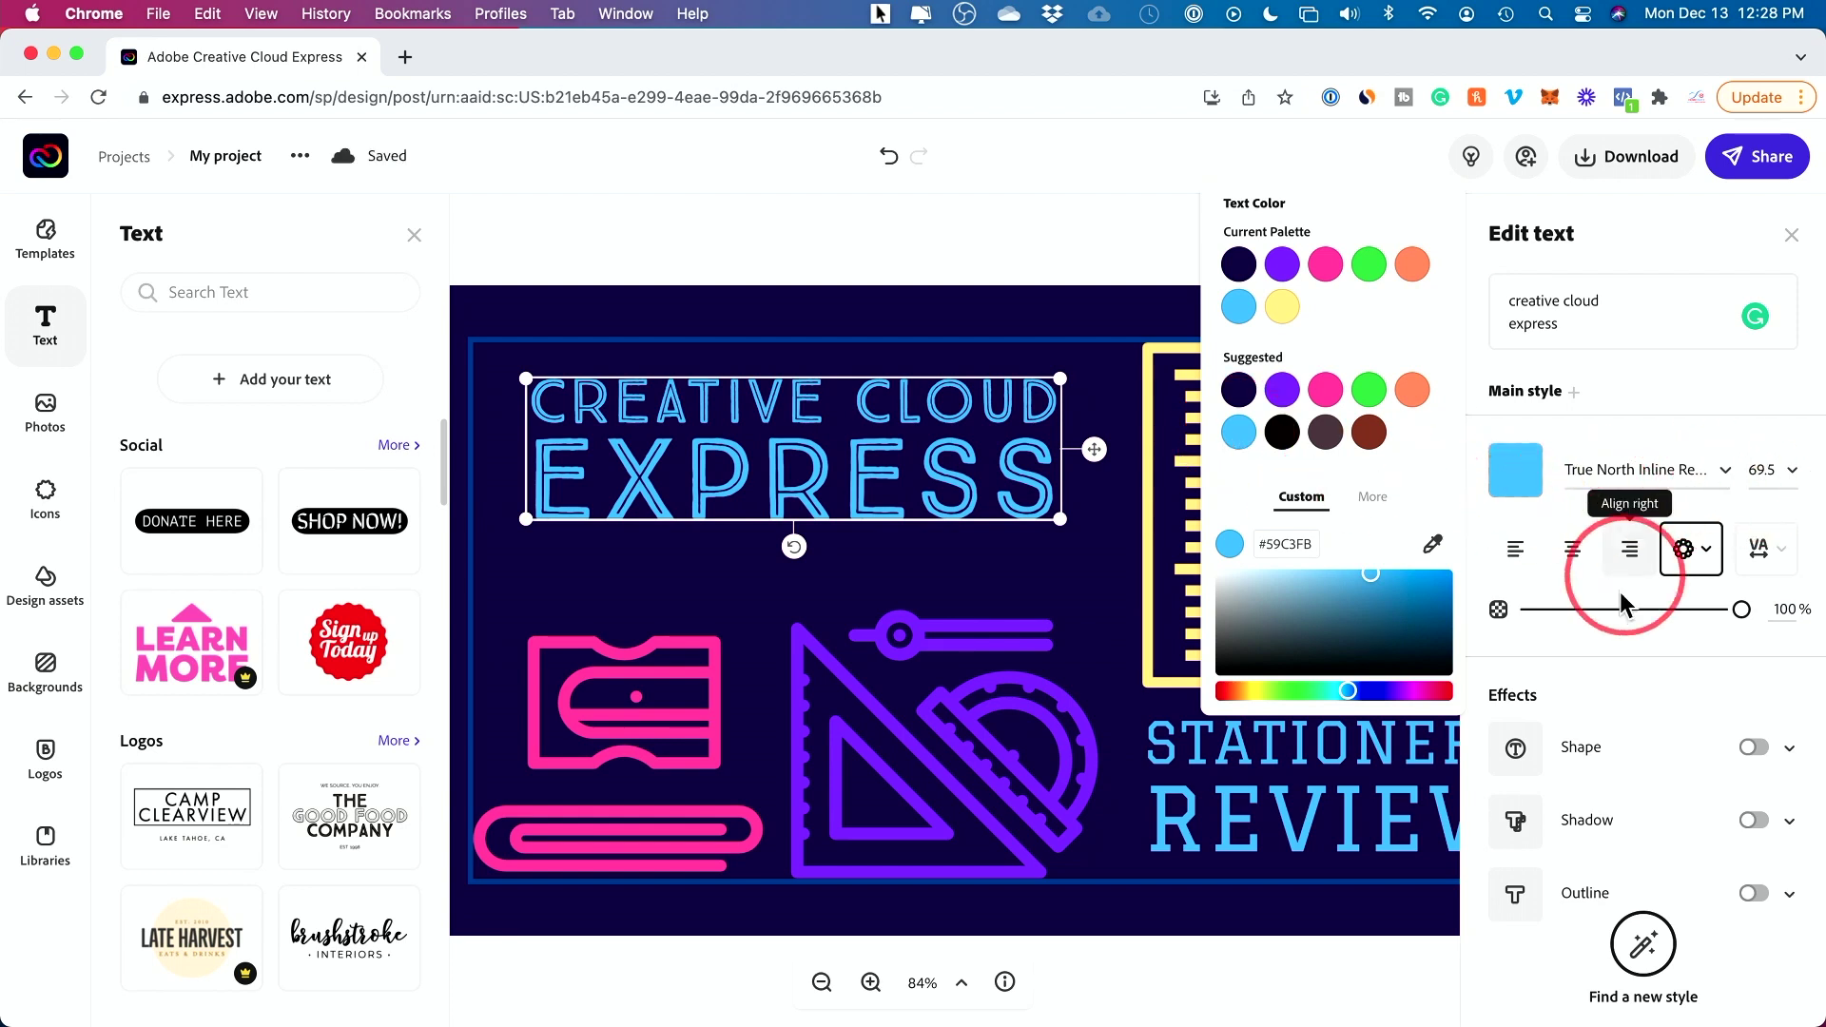
scroll(1568, 634, "down", 1)
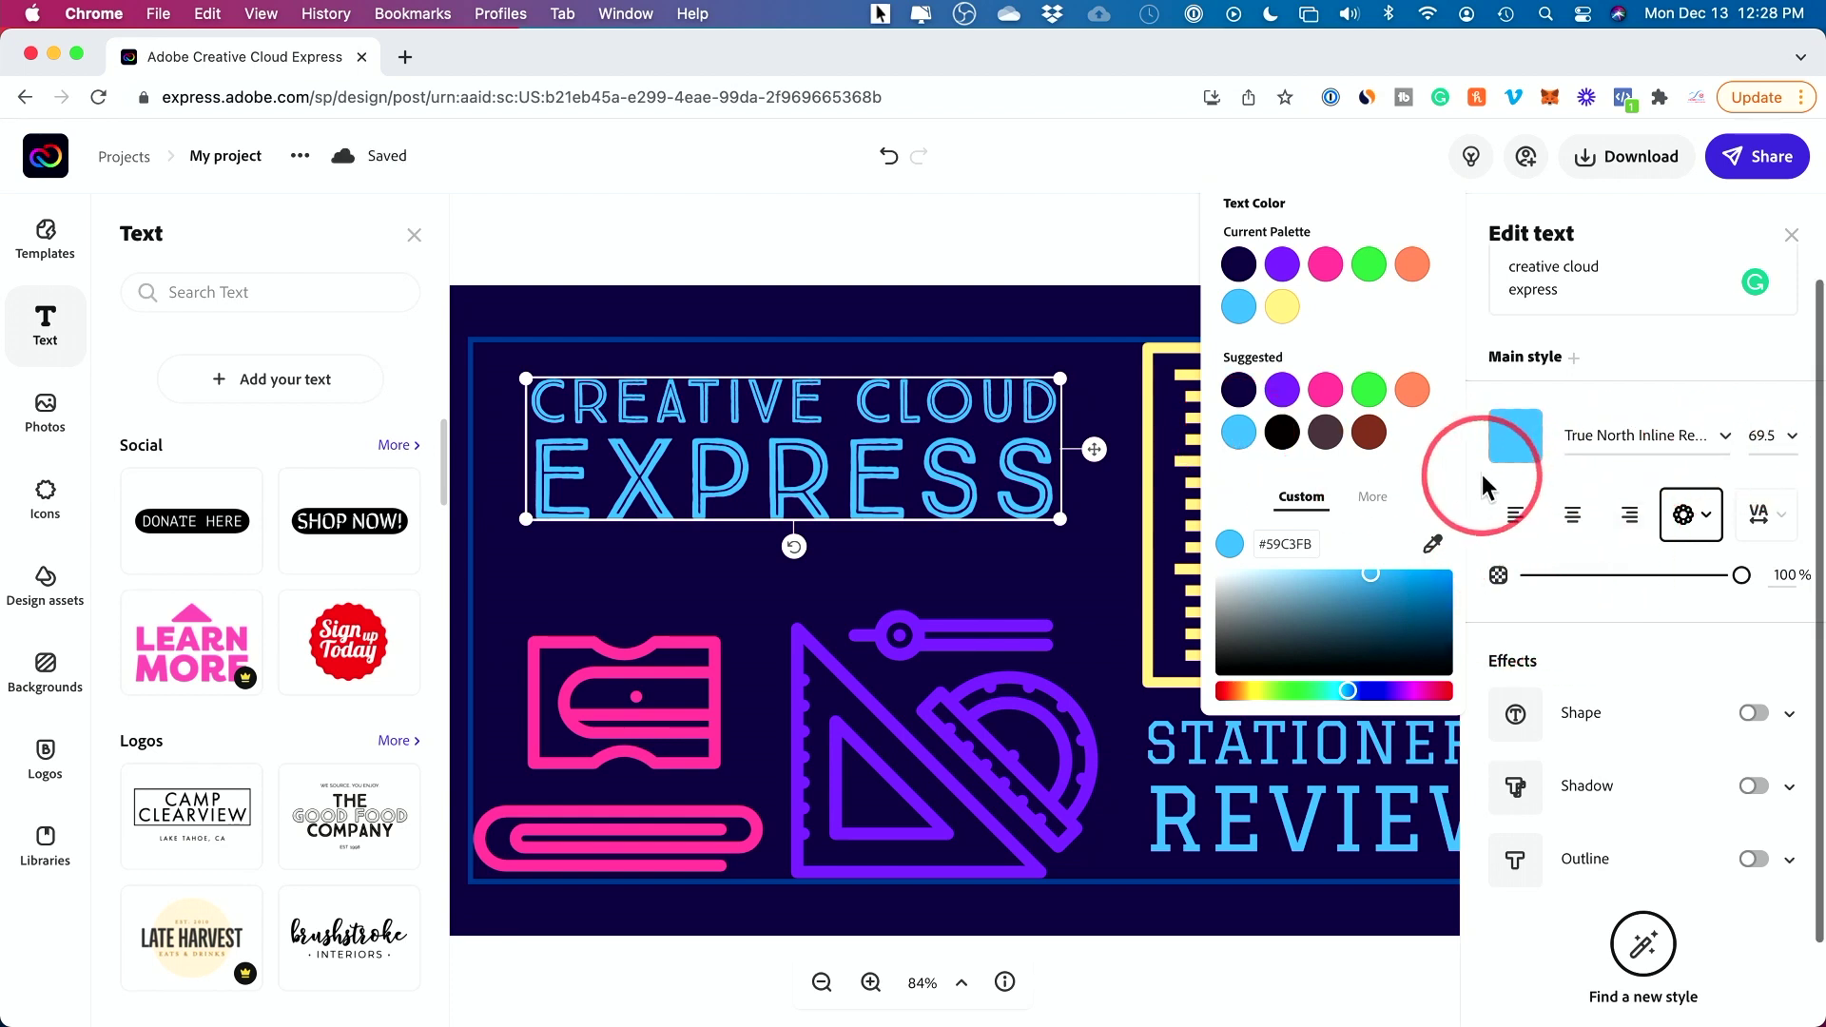
left_click(1067, 529)
Delete the yellow stationery icon group from the thumbnail.
scroll(1067, 529, "right", 2)
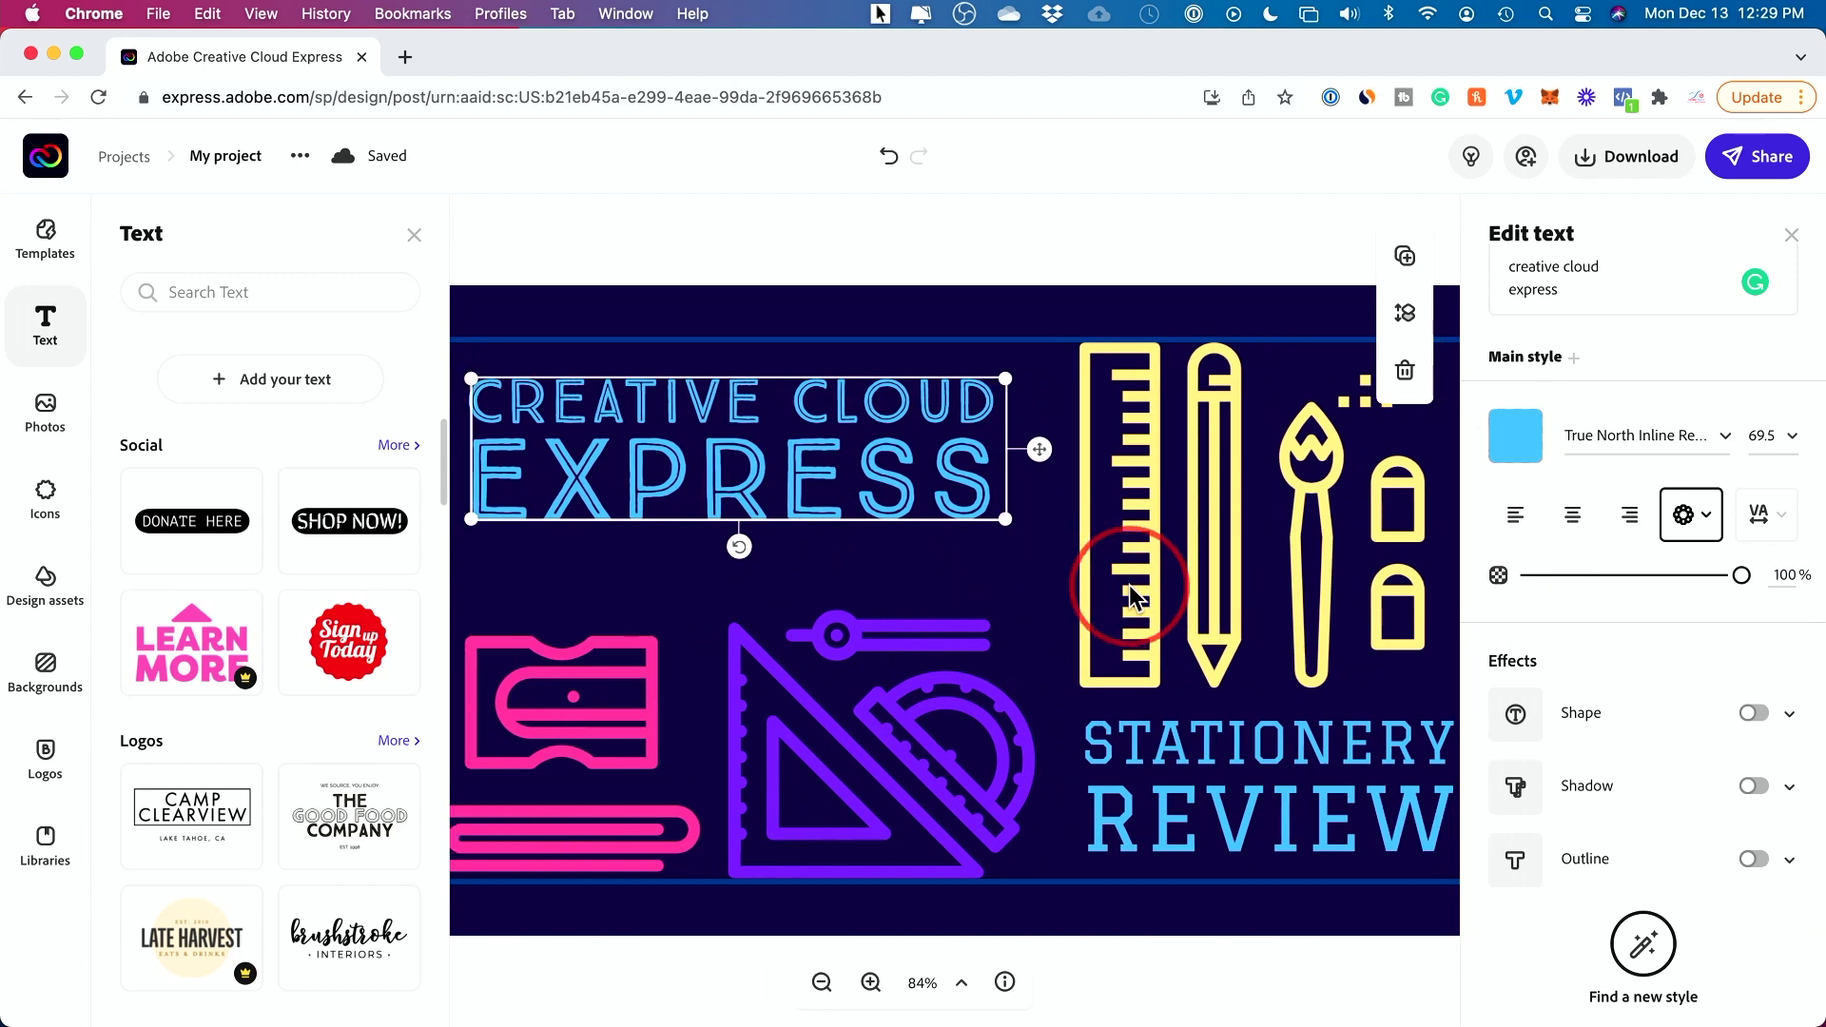
left_click(1103, 570)
left_click(822, 481)
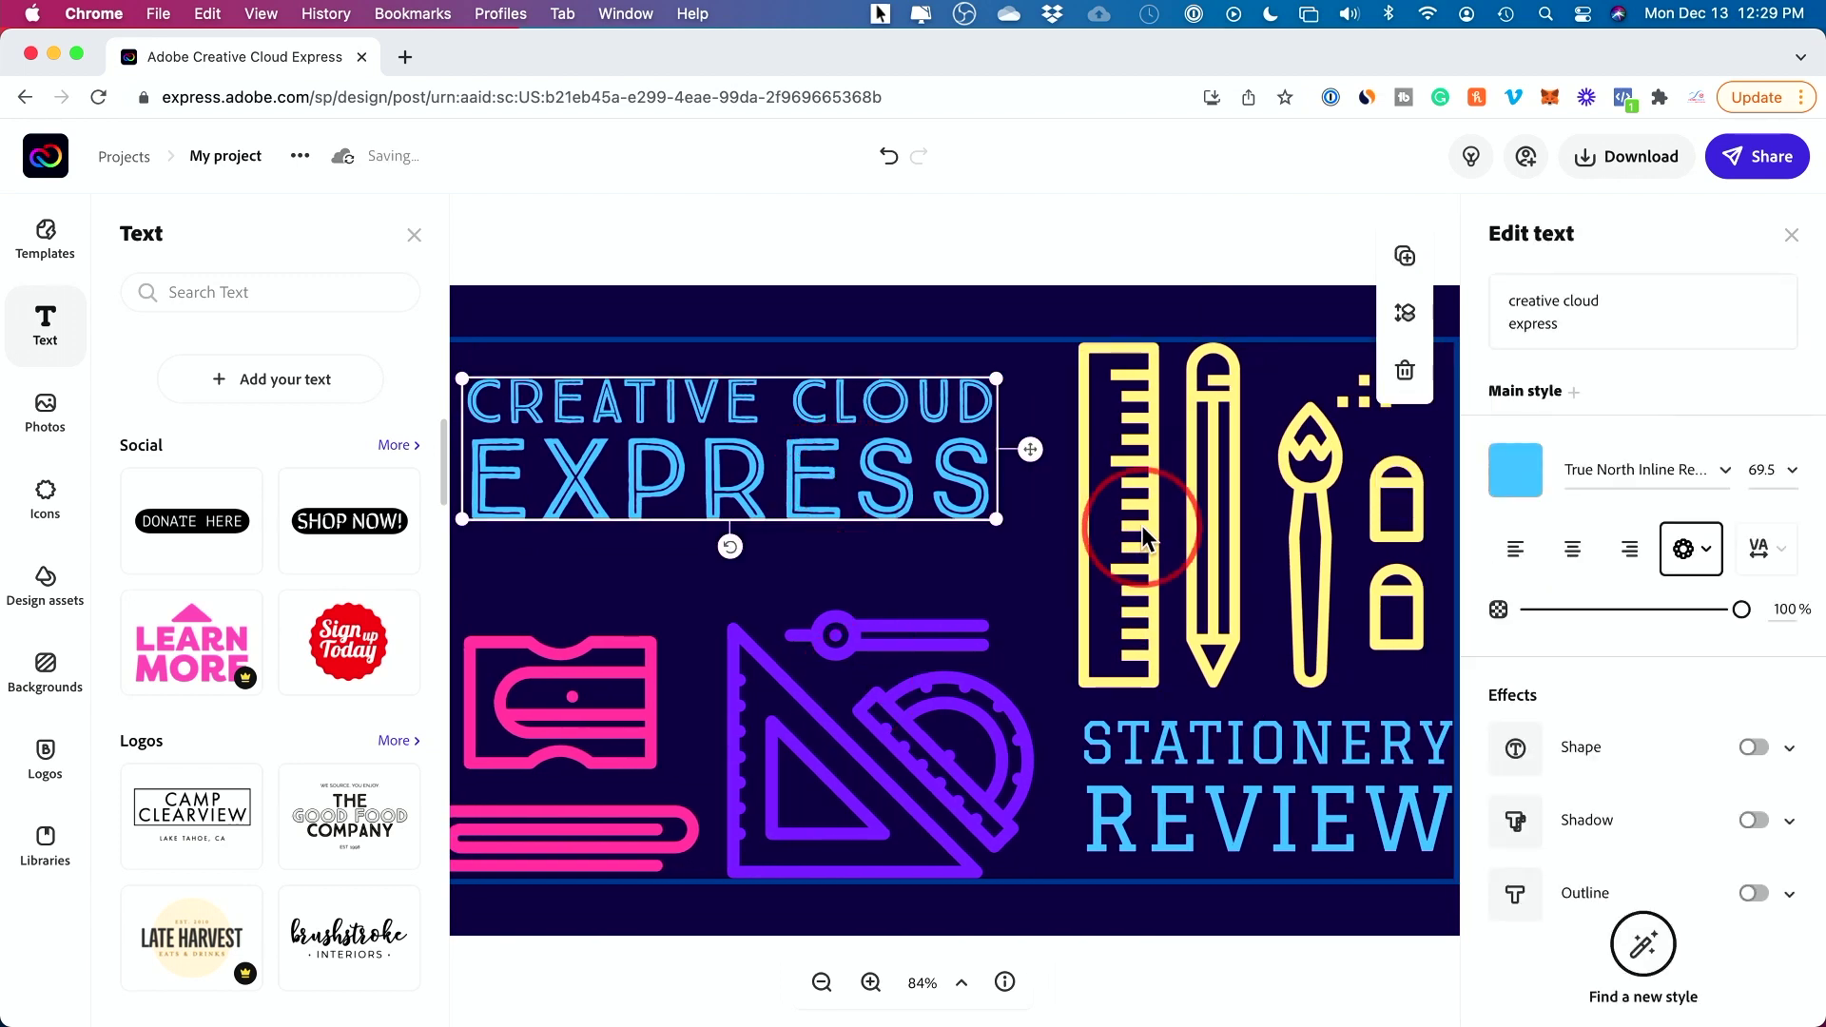
left_click(1143, 527)
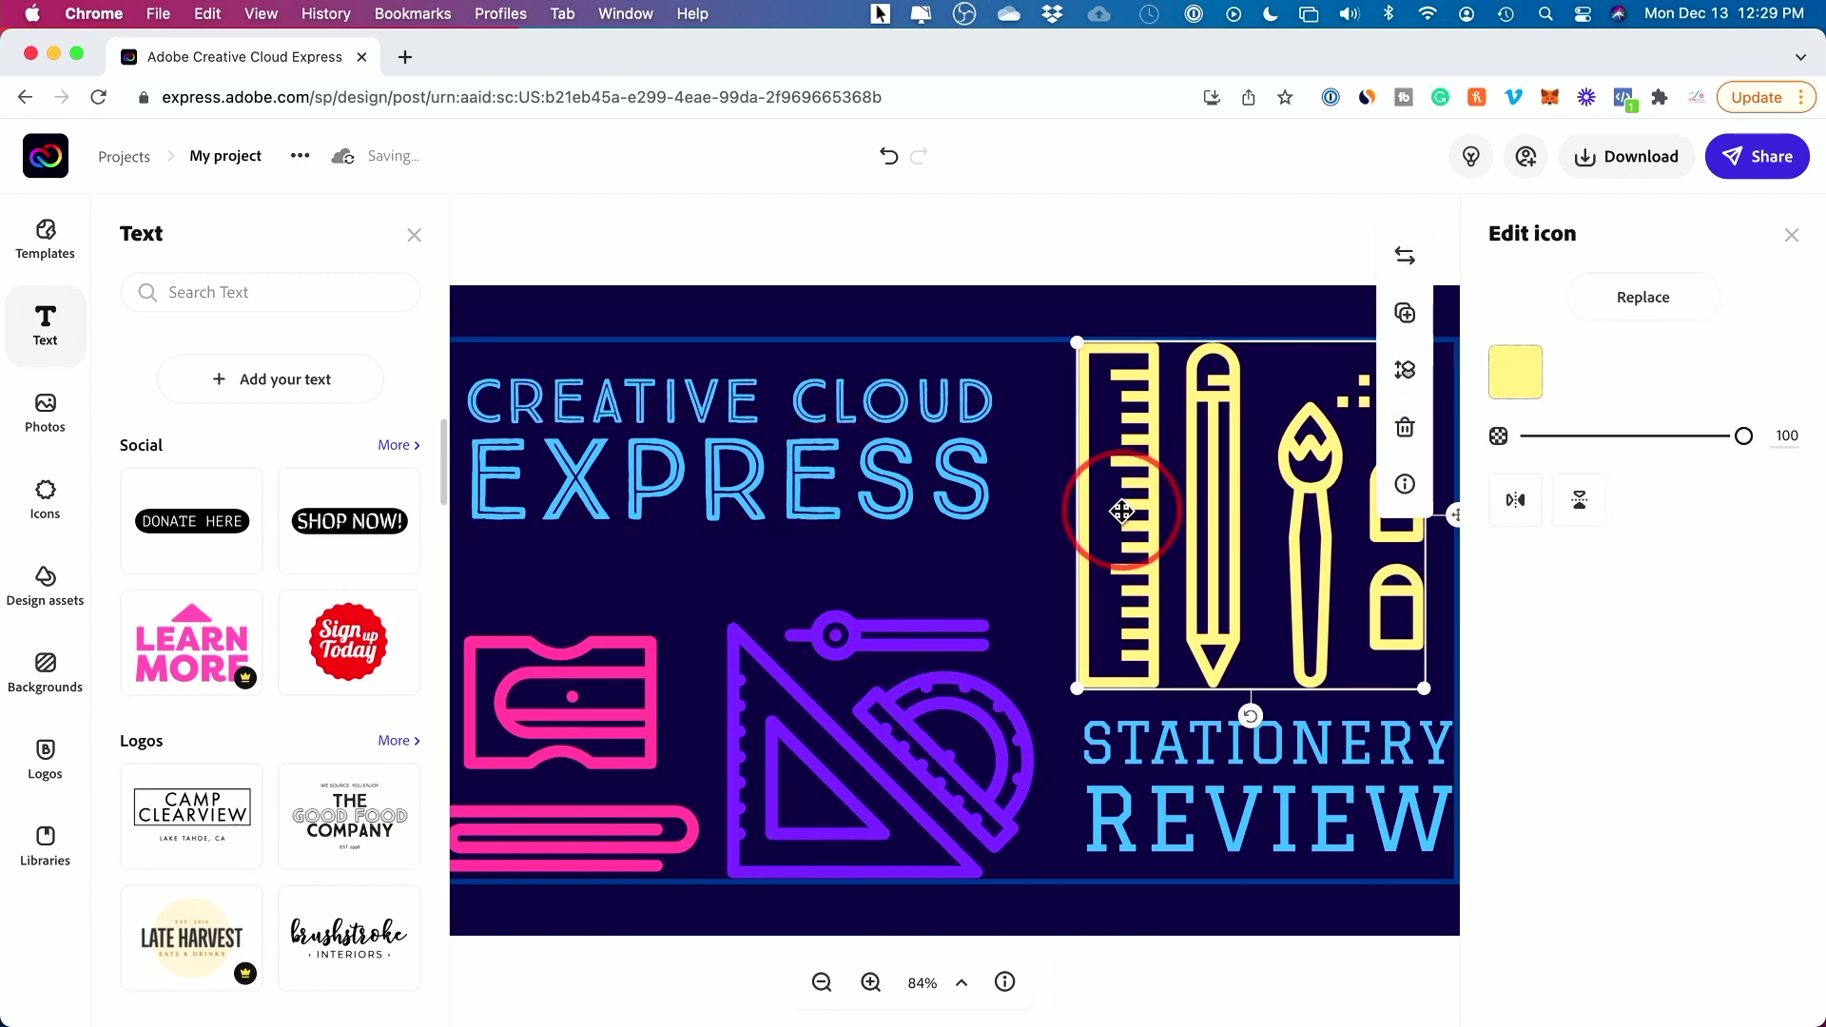
key("Delete")
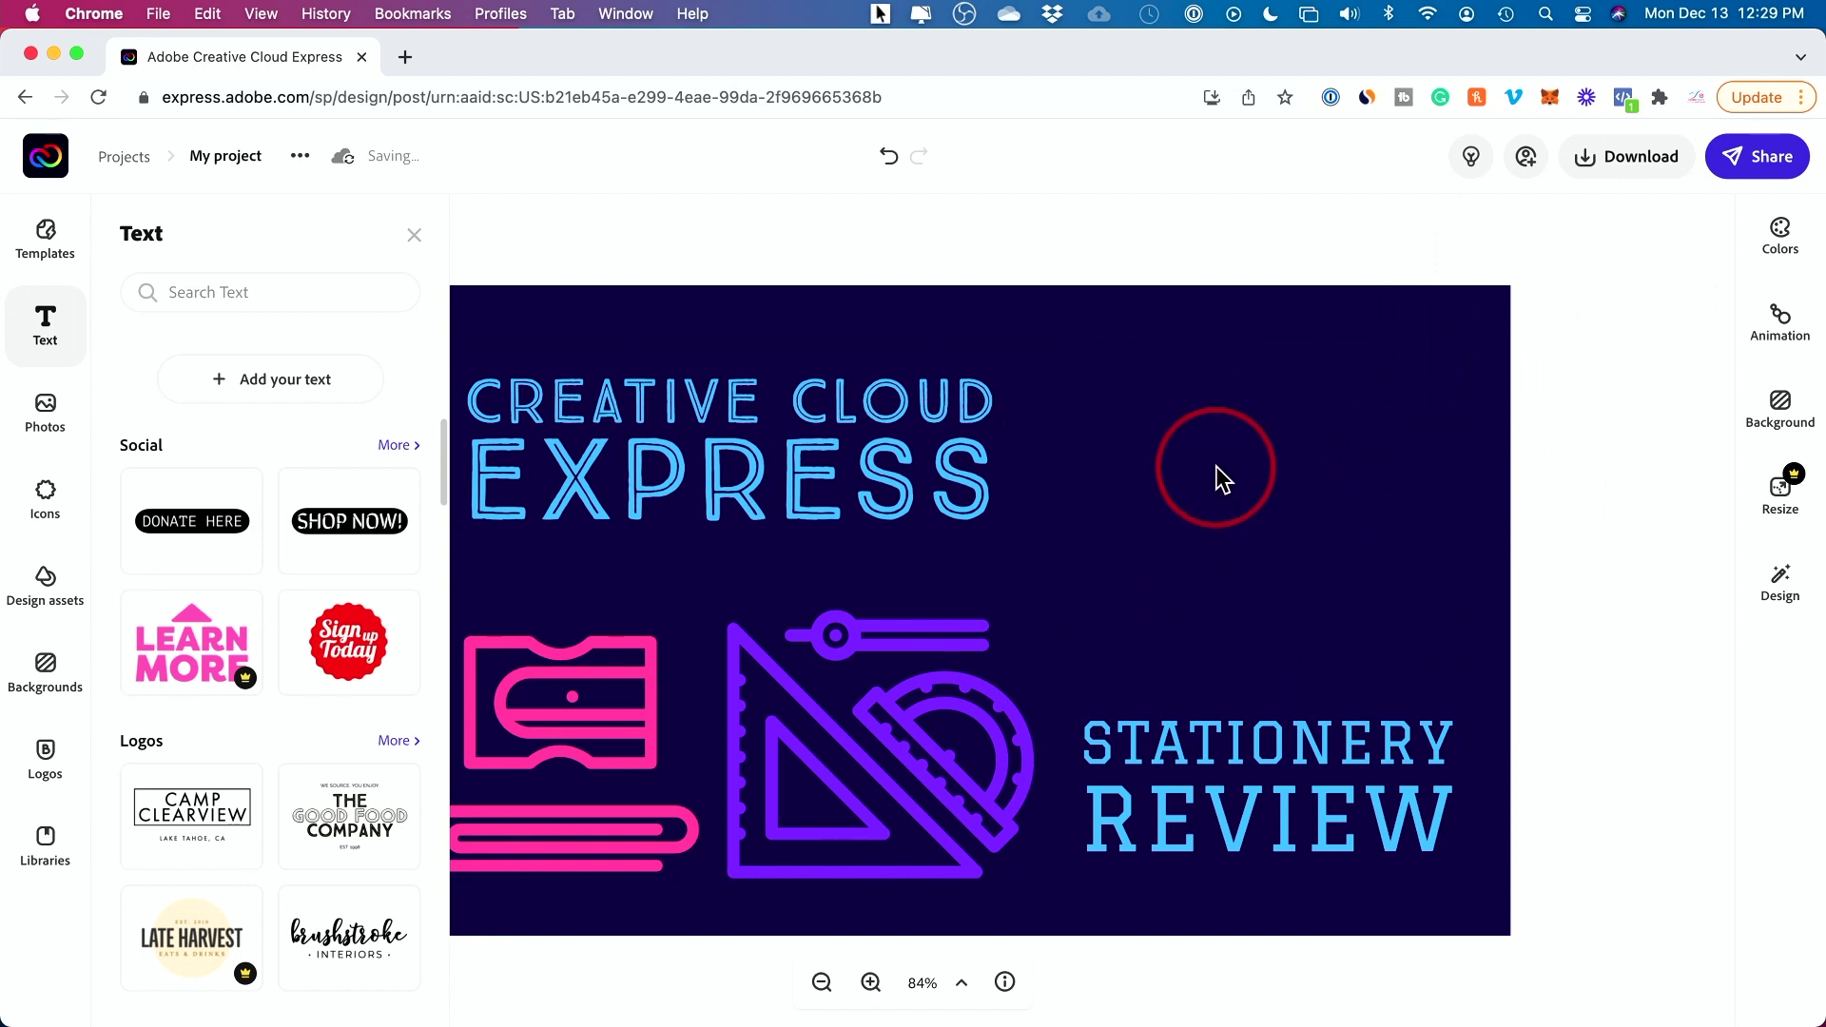
left_click(1176, 497)
scroll(1208, 448, "right", 2)
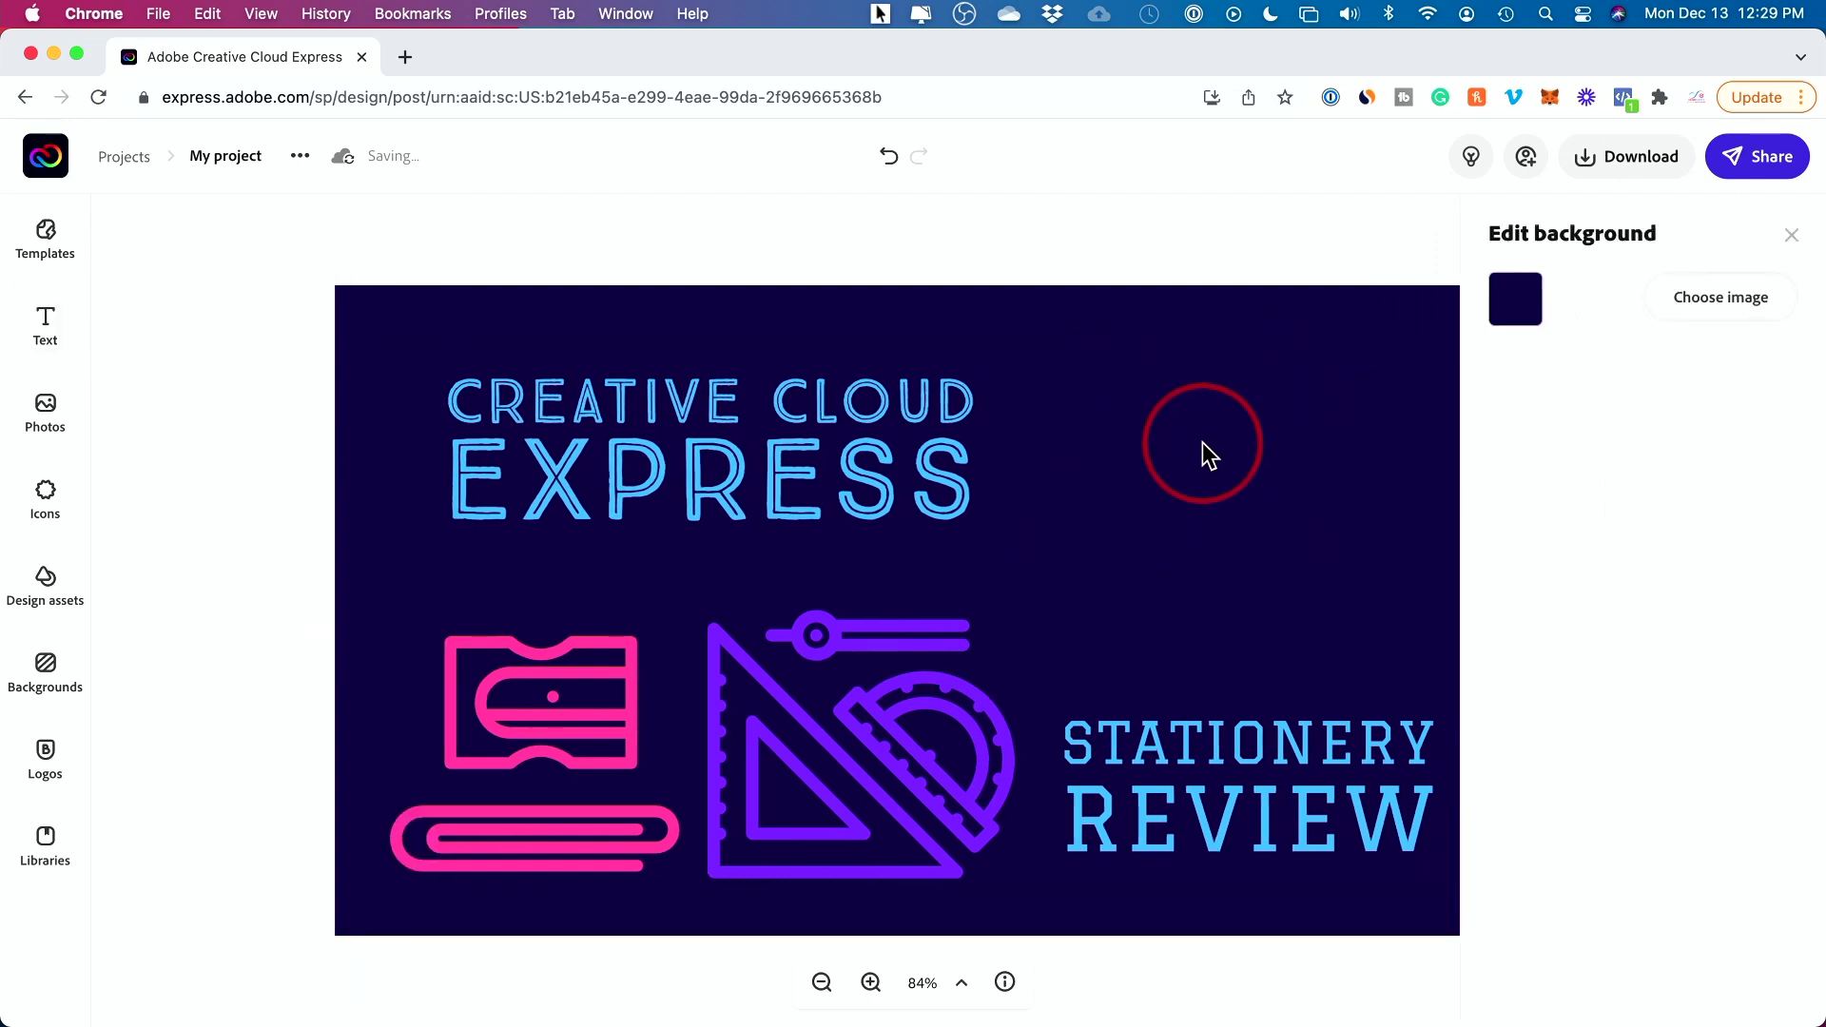
left_click(1791, 235)
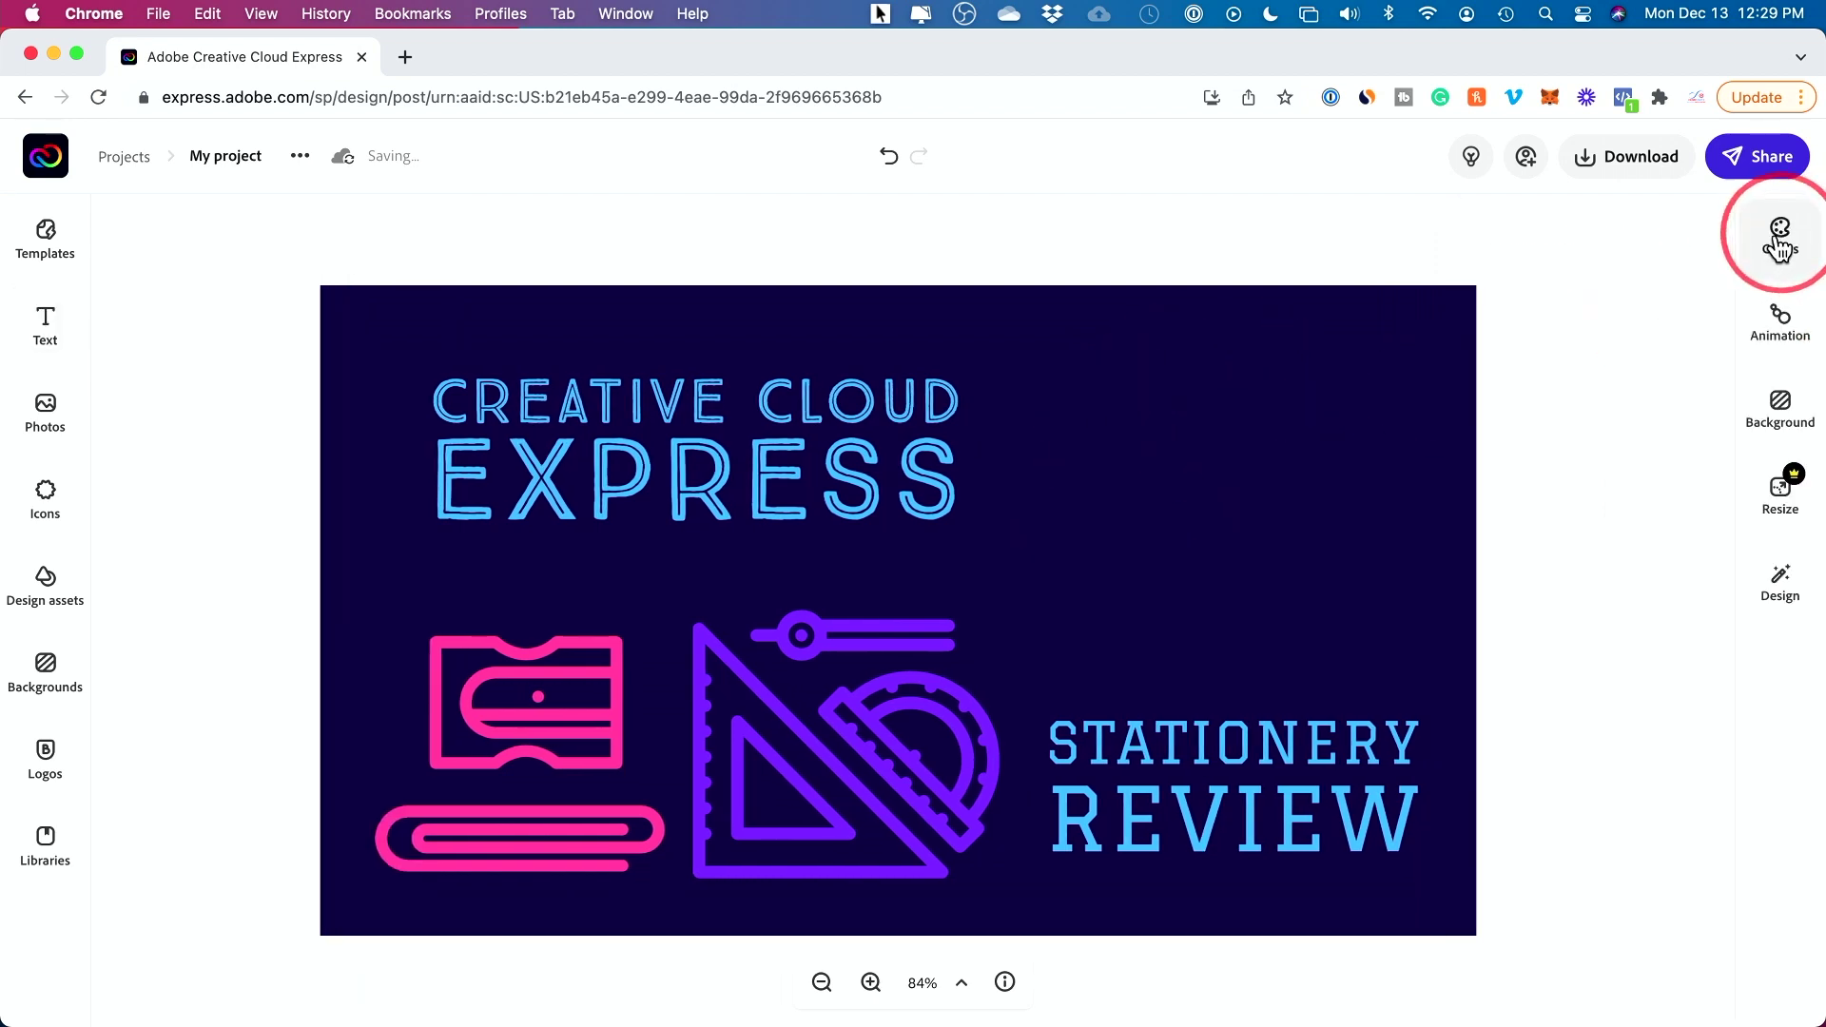
Place the red Sign up Today sticker at the upper right and select its text.
left_click(50, 331)
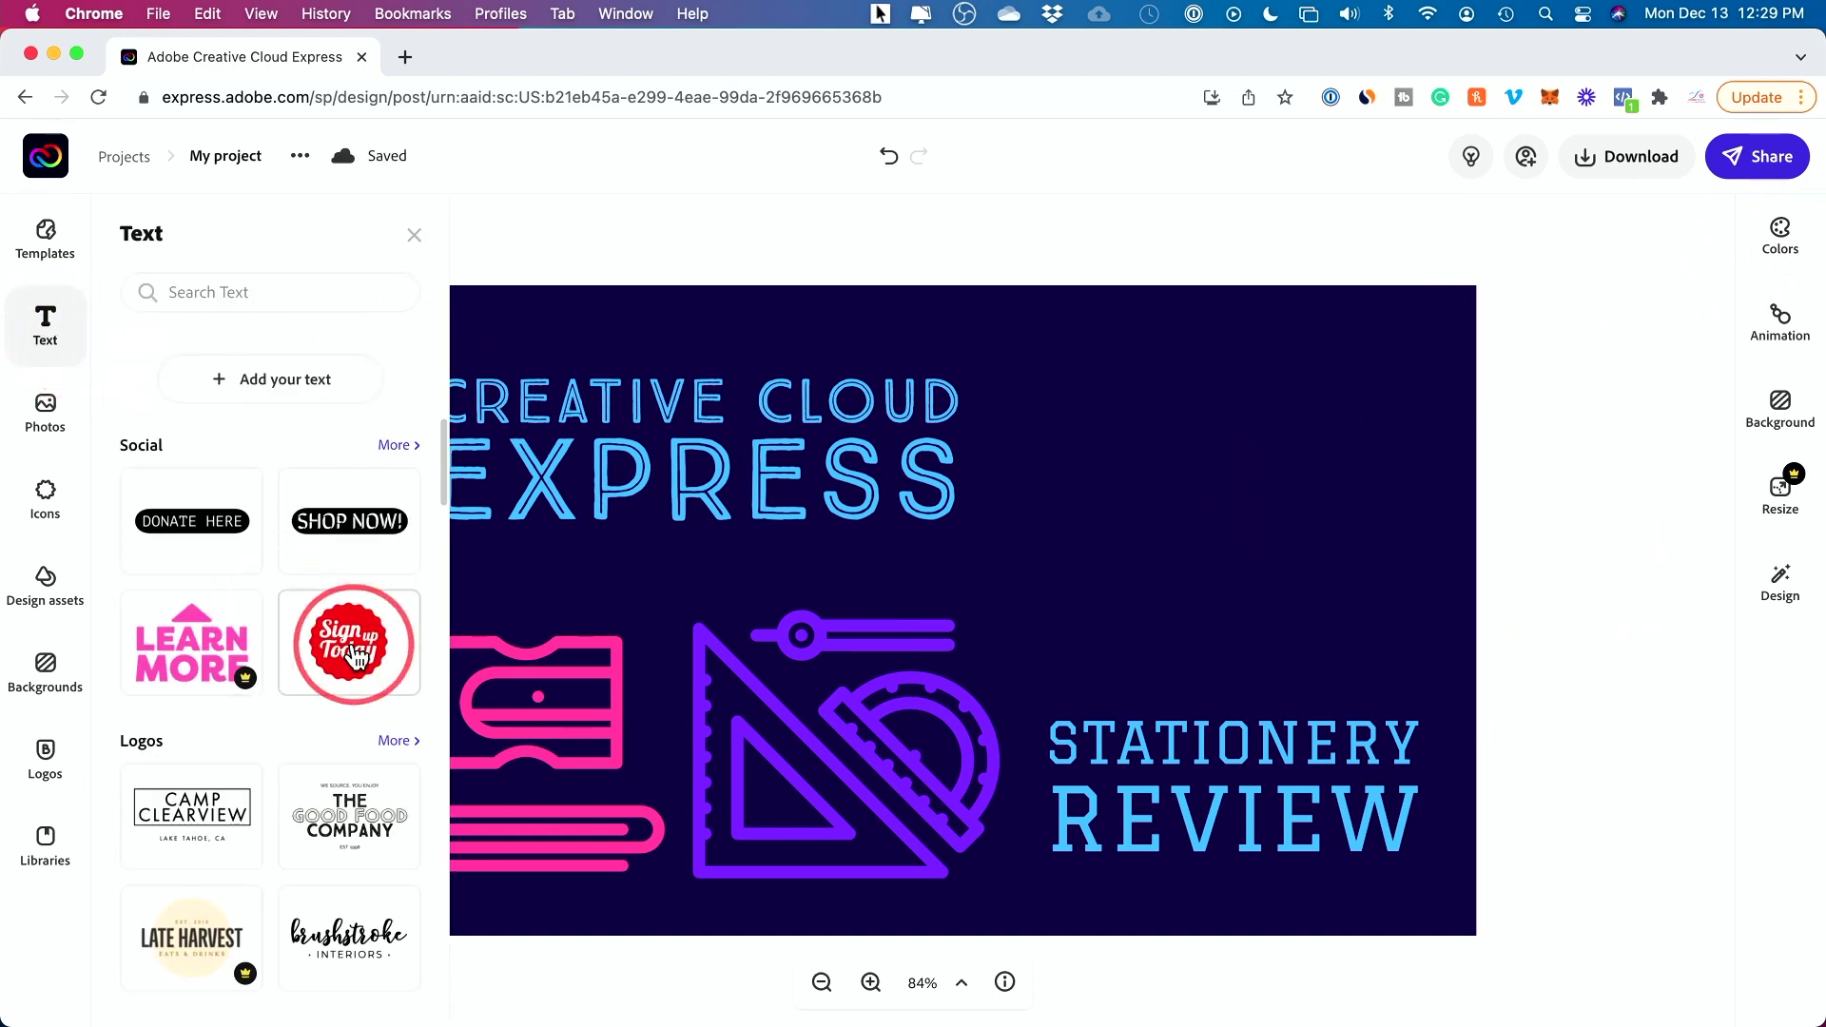
left_click_drag(350, 659, 1191, 514)
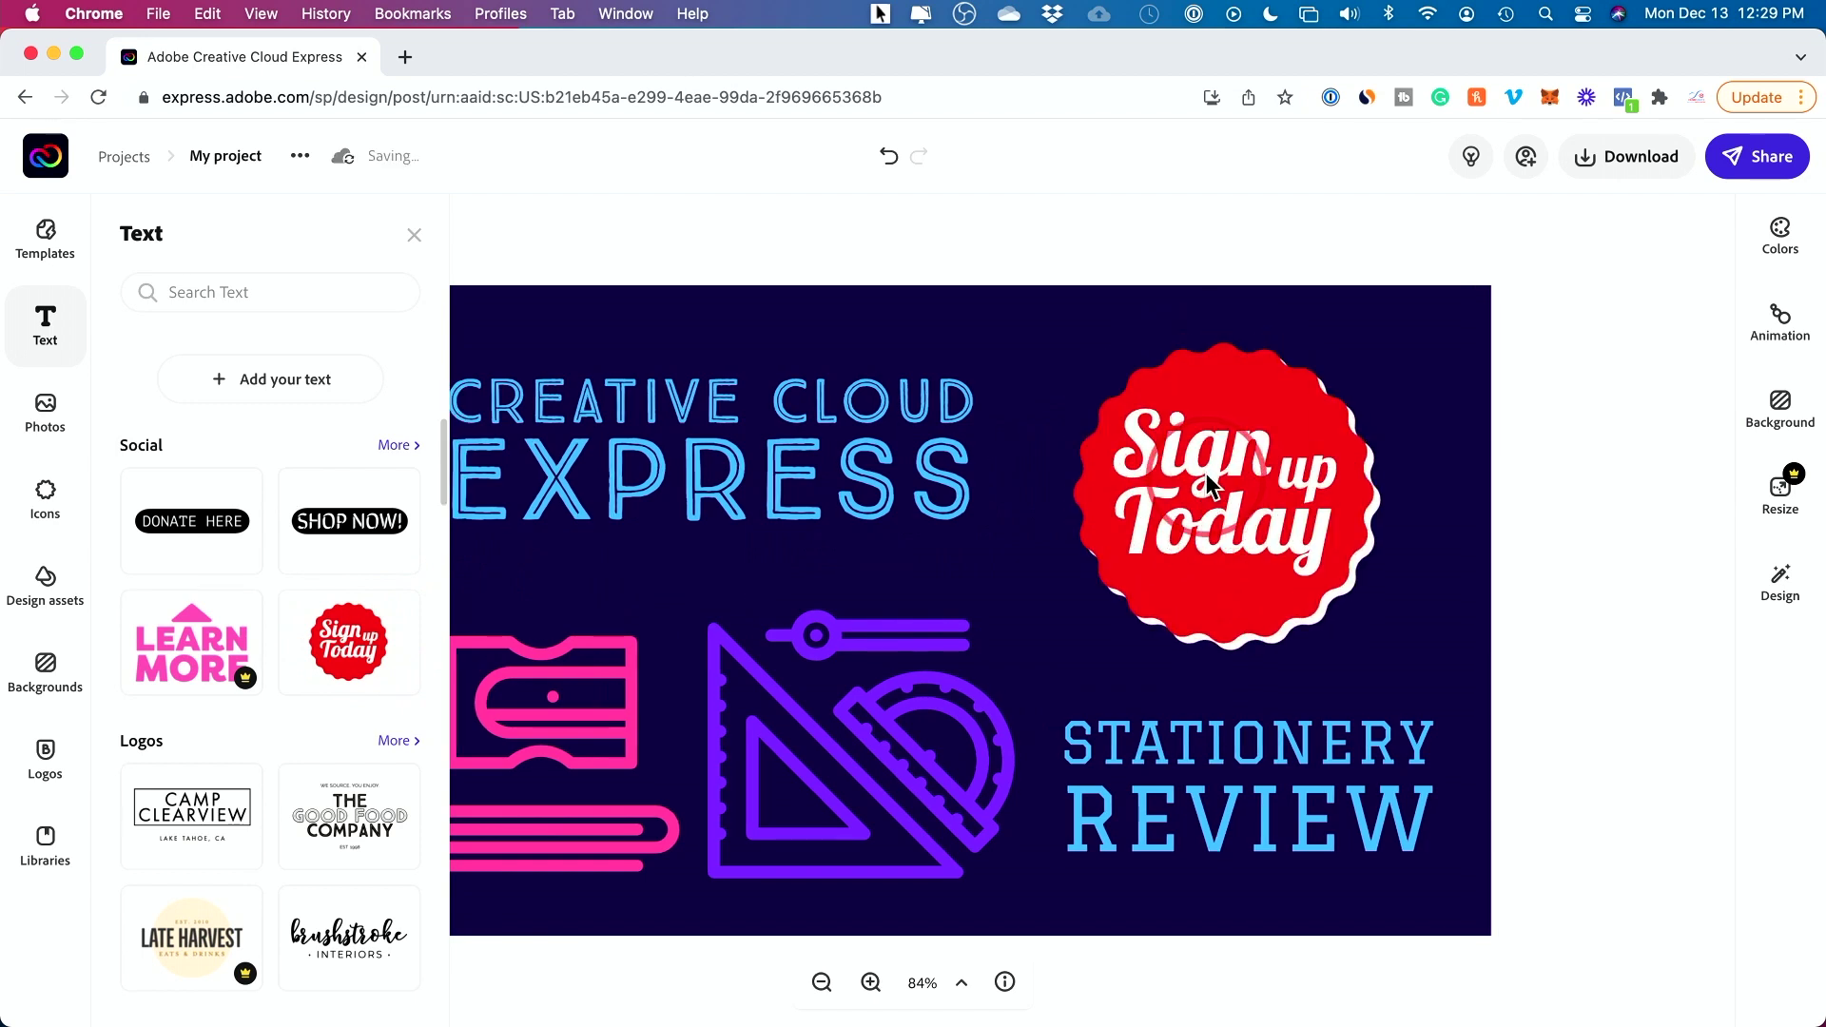
left_click(1201, 485)
left_click(1206, 473)
left_click(1193, 483)
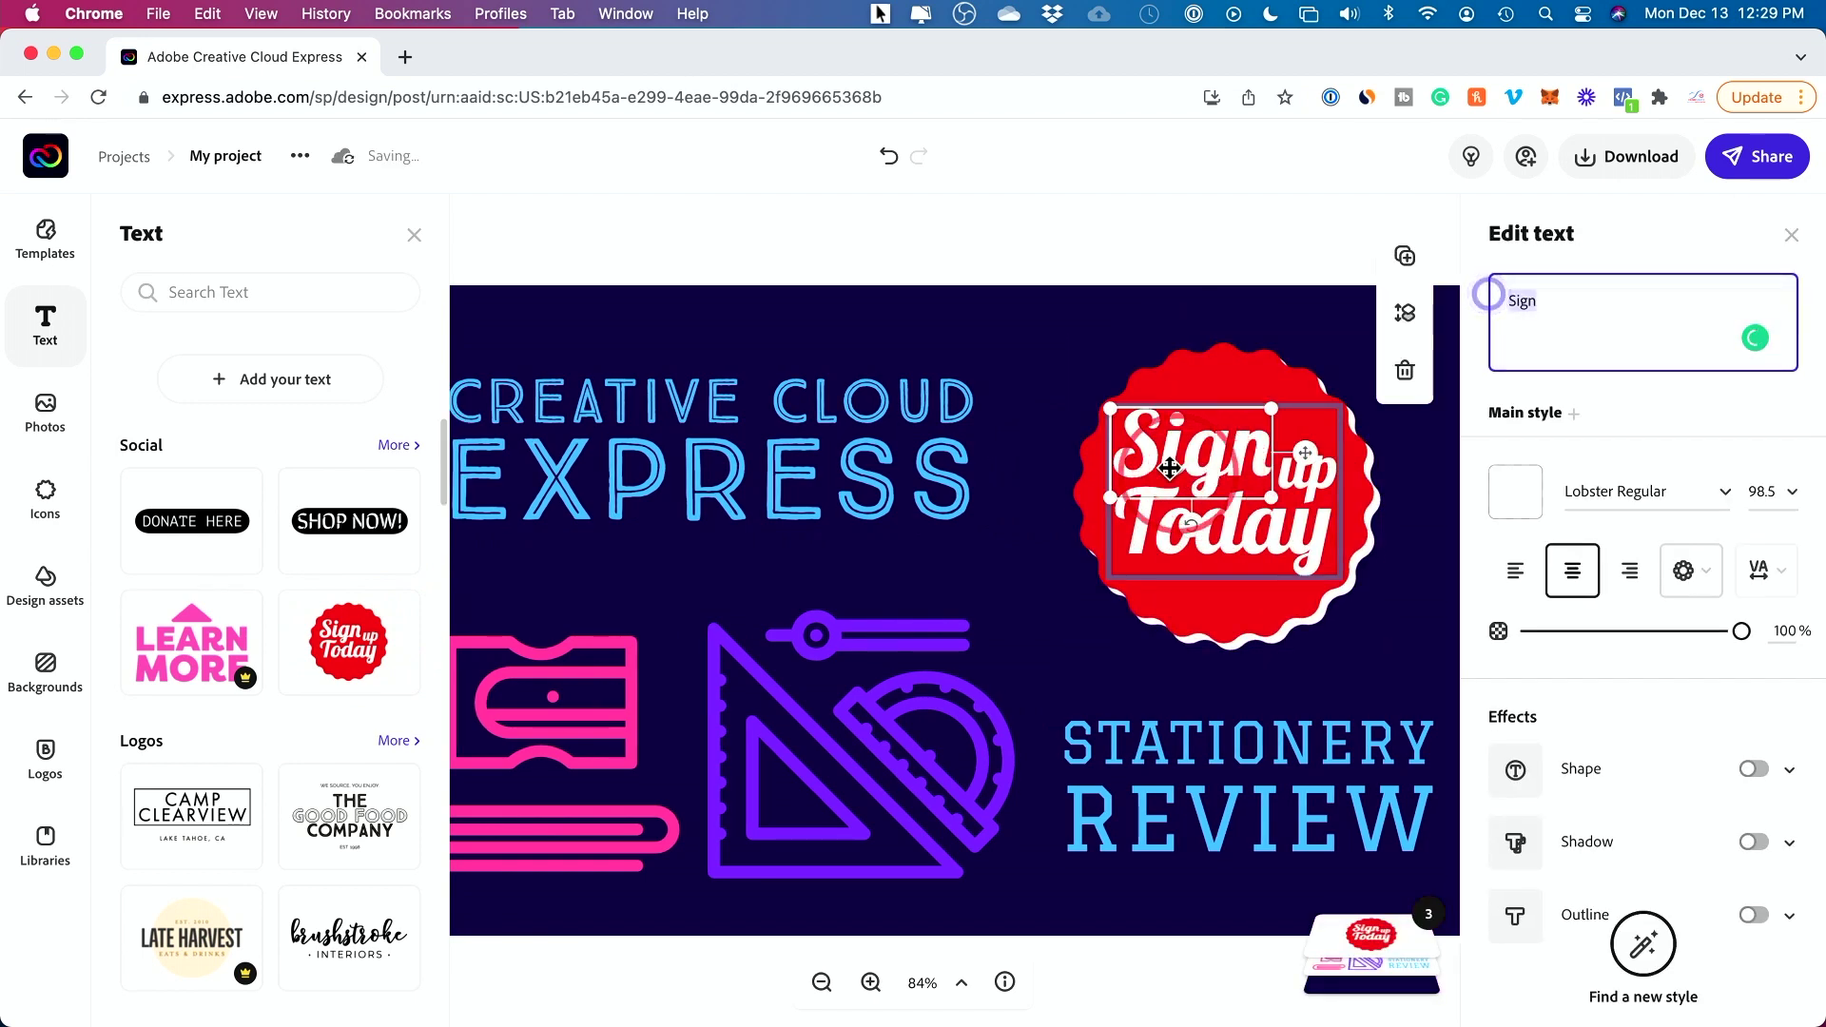
left_click_drag(1500, 290, 1574, 356)
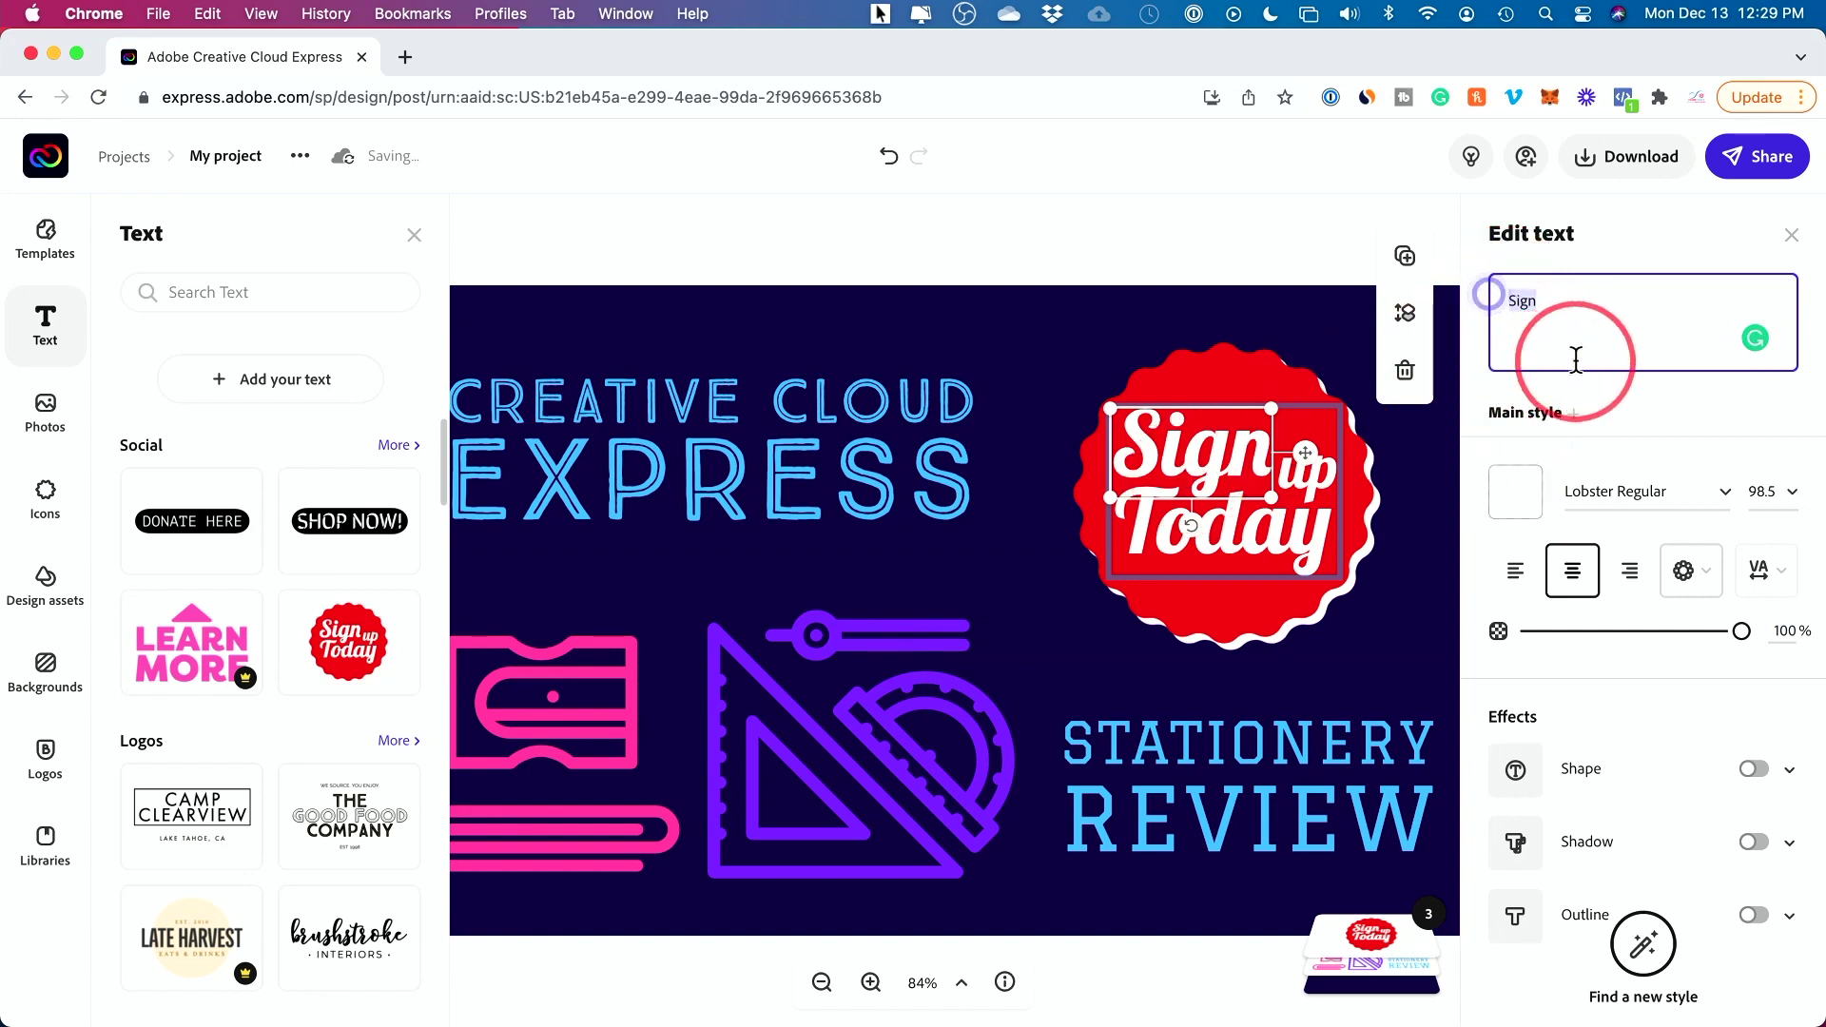
left_click(1550, 322)
left_click(1524, 348)
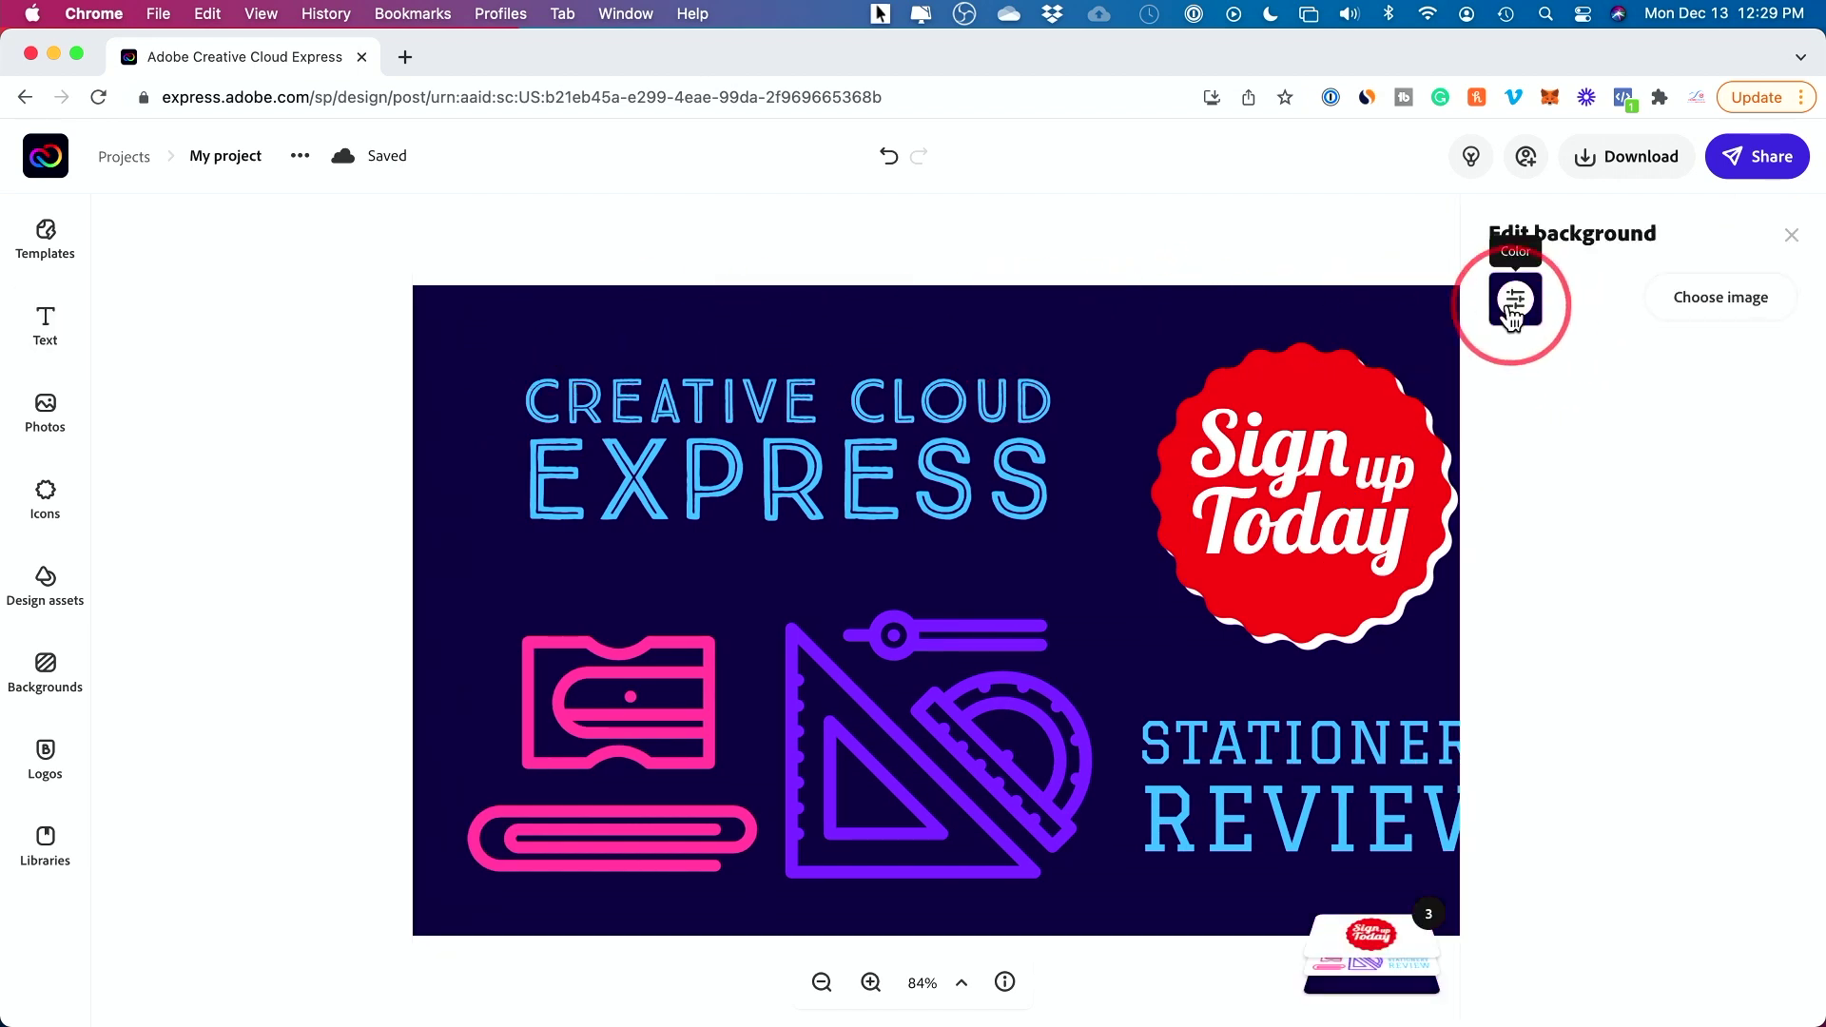
Try light blue, pink, coral, yellow and green backgrounds, then restore dark navy #1E0C50.
left_click(1515, 302)
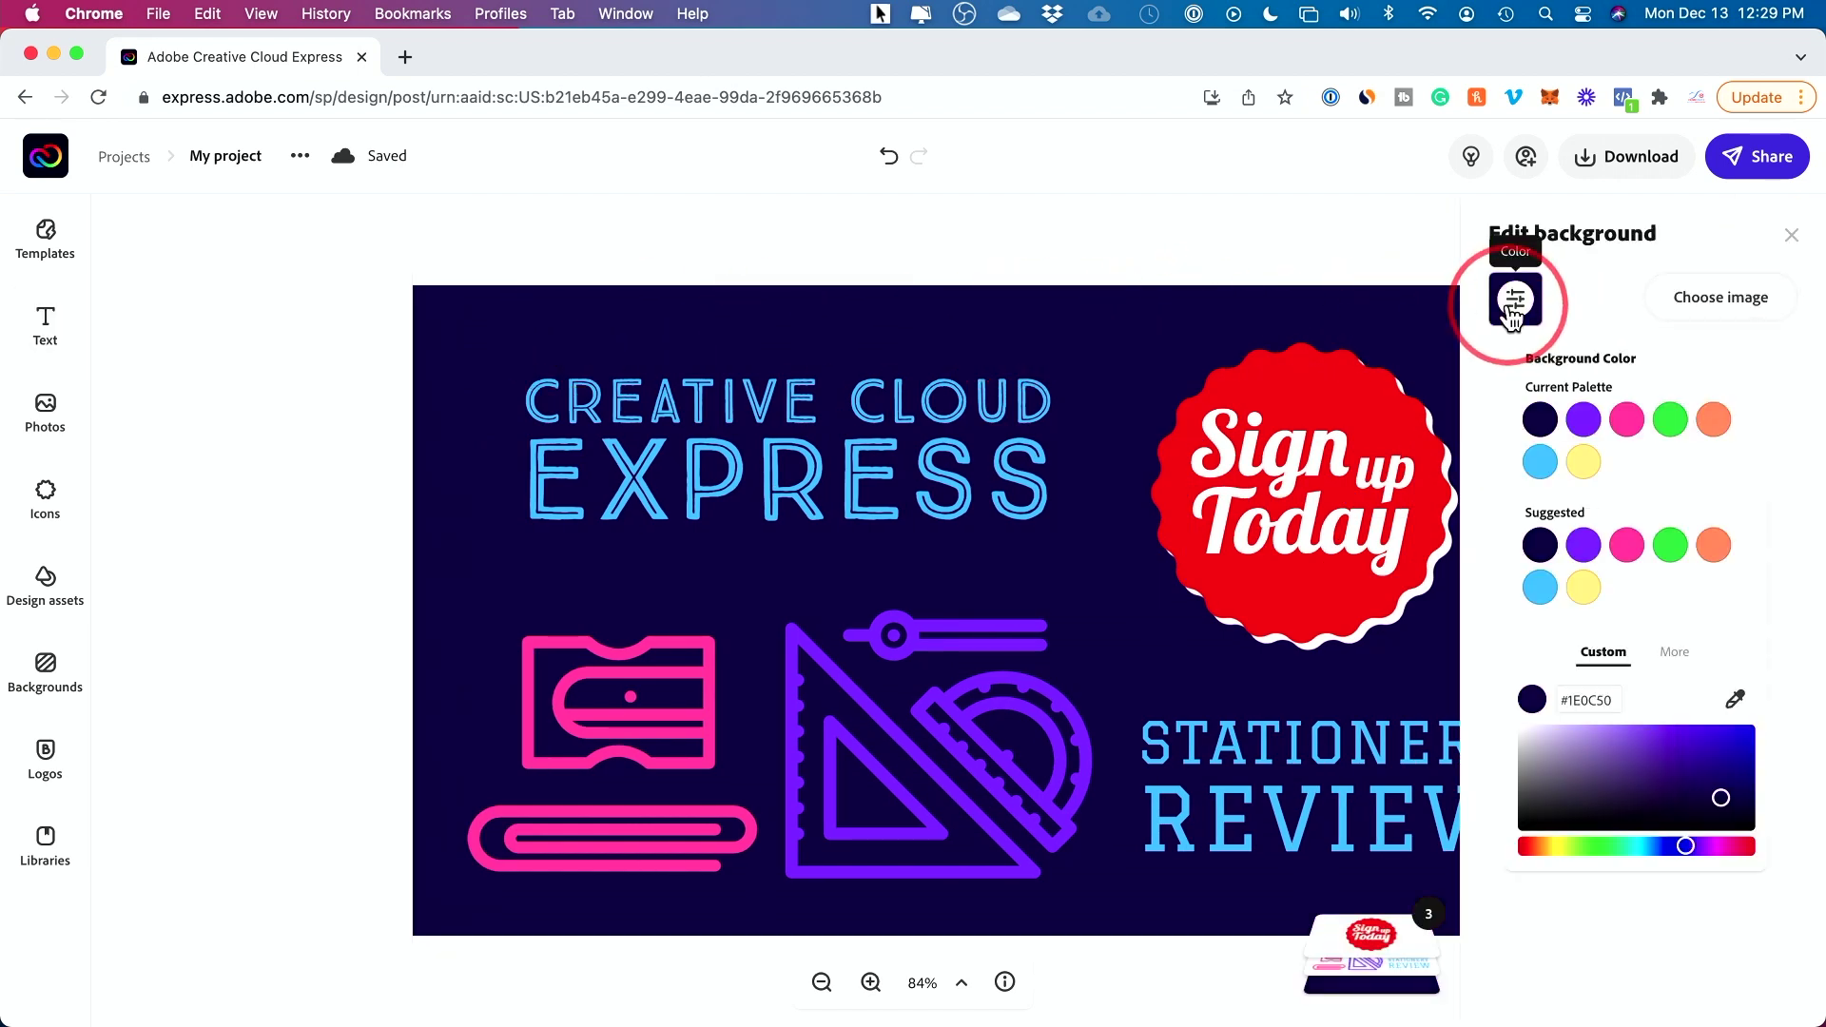
left_click(1539, 591)
left_click(1626, 545)
left_click(1714, 547)
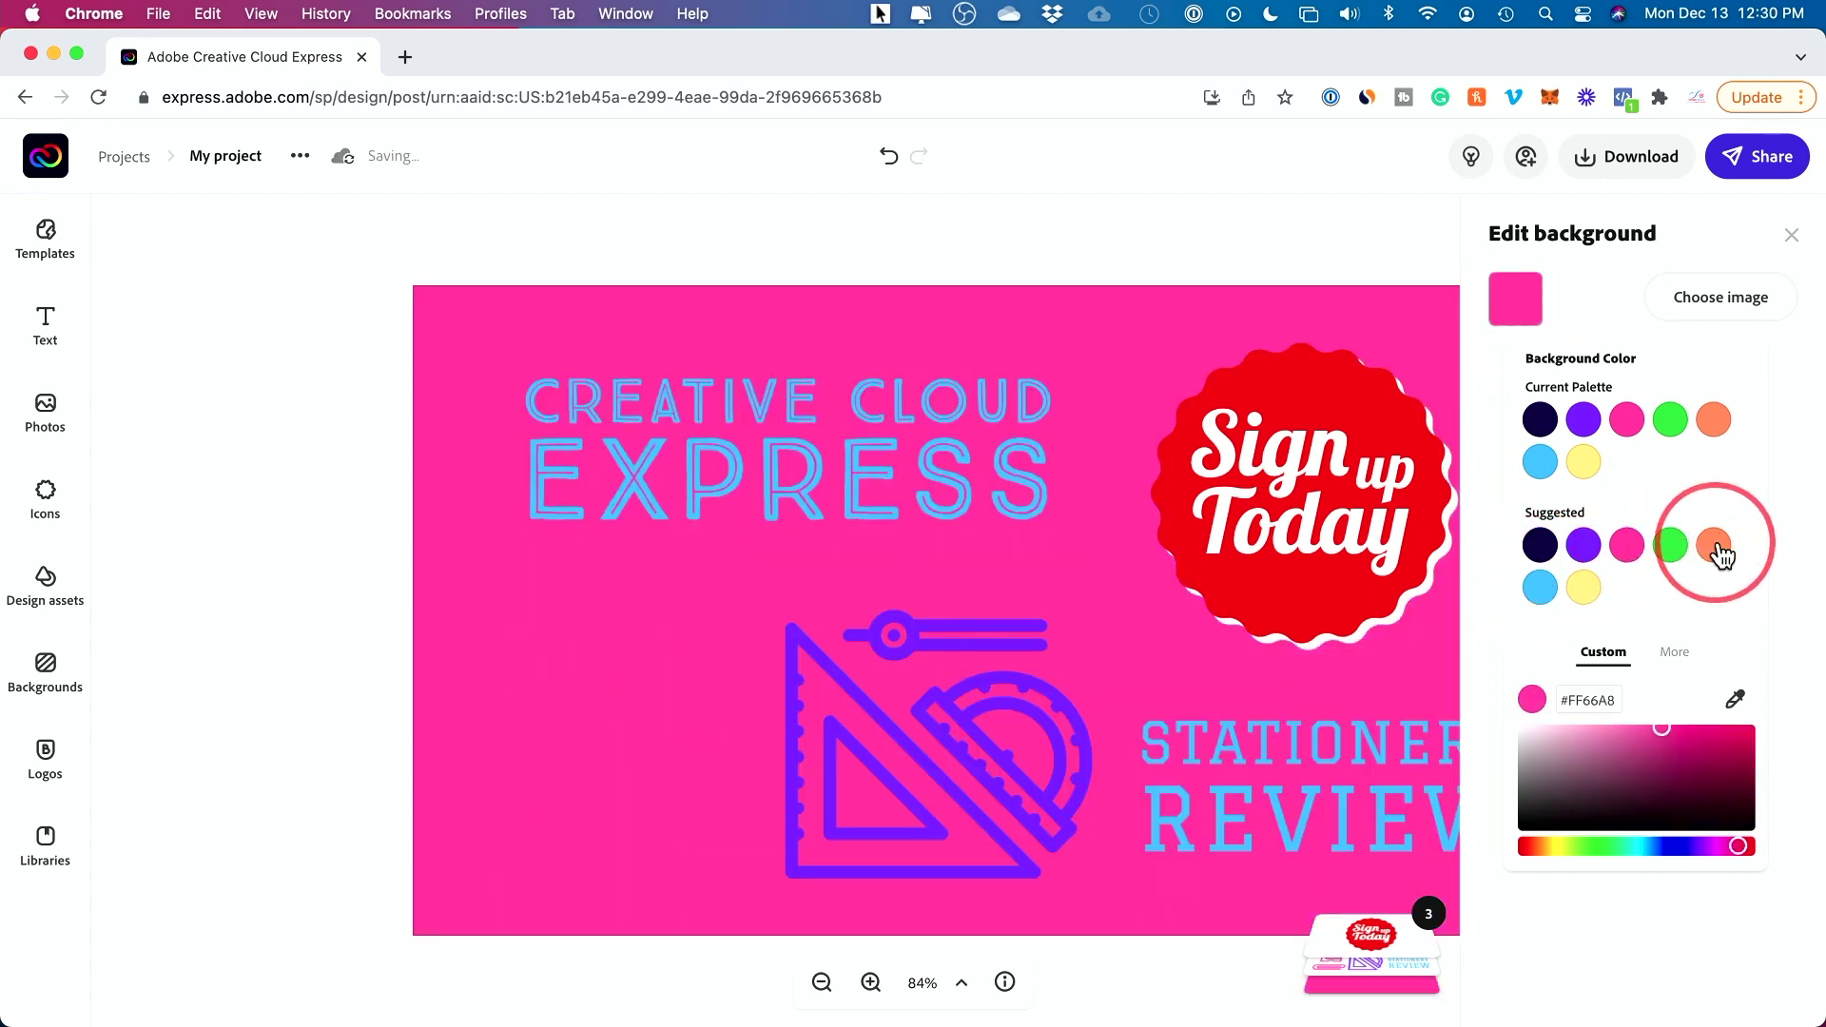
left_click(1584, 588)
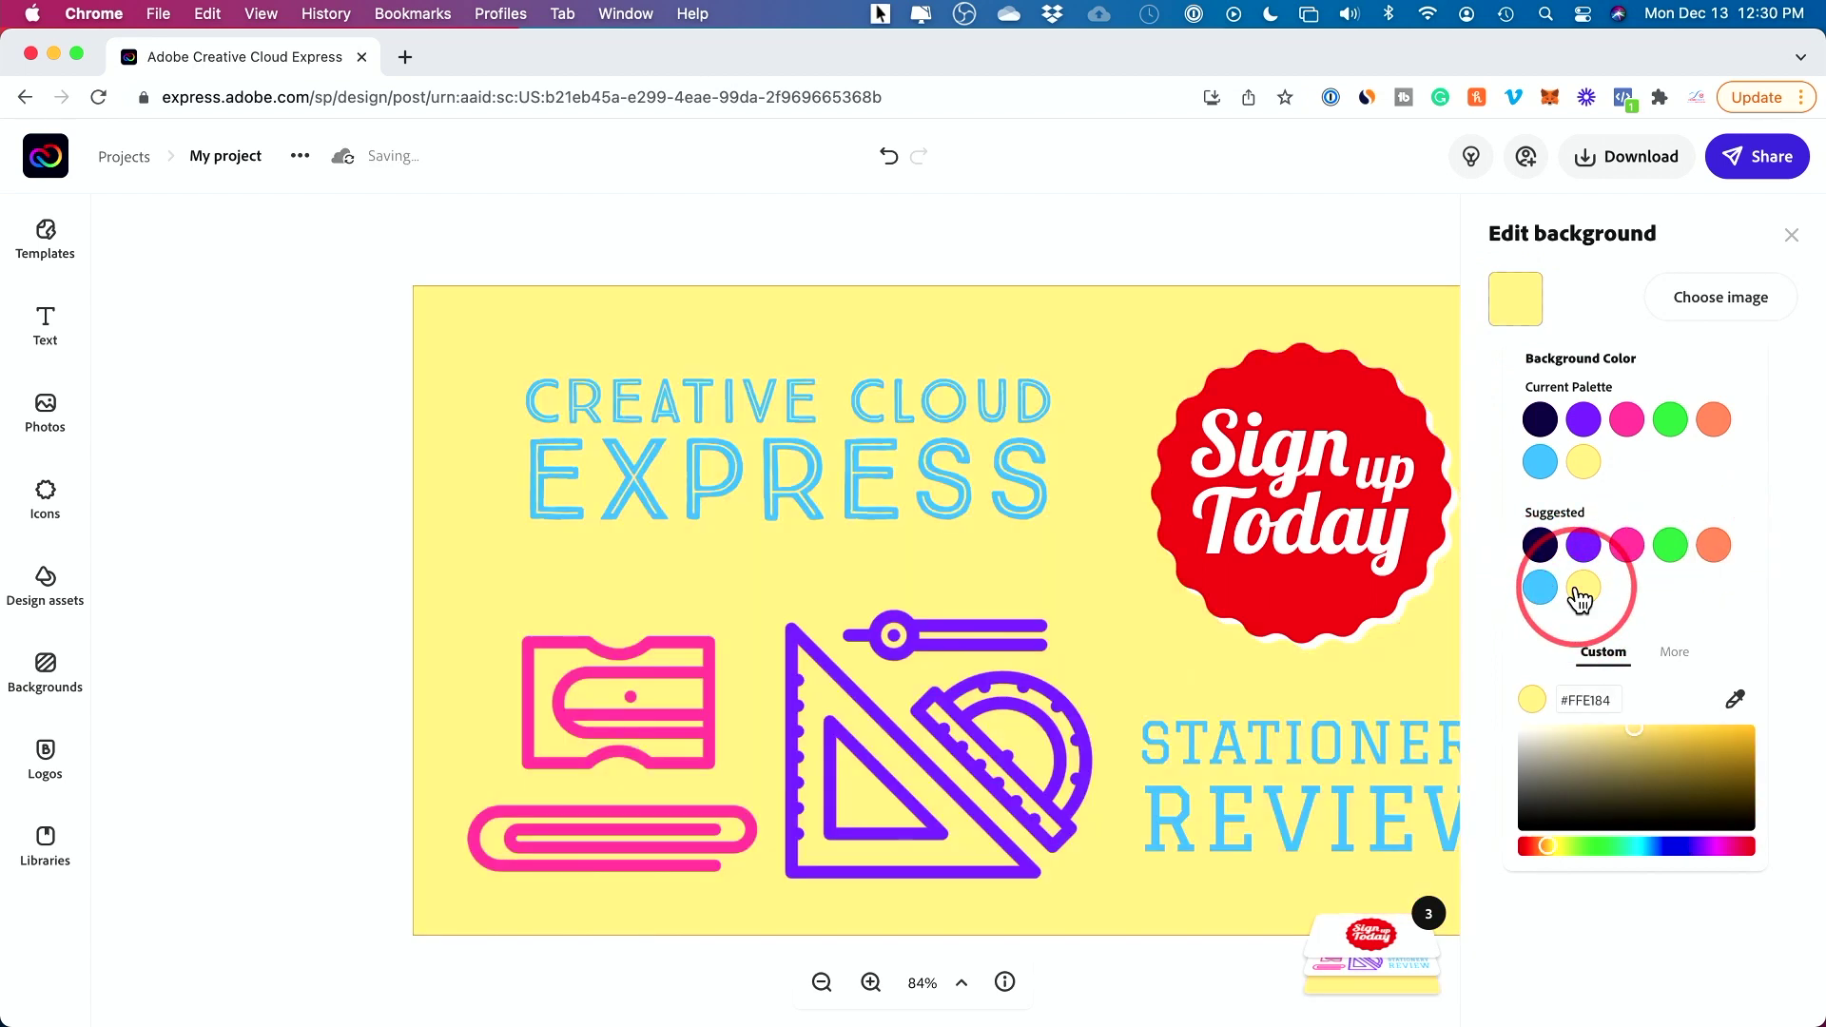
left_click(802, 595)
left_click(1585, 549)
left_click(1671, 550)
left_click(1546, 549)
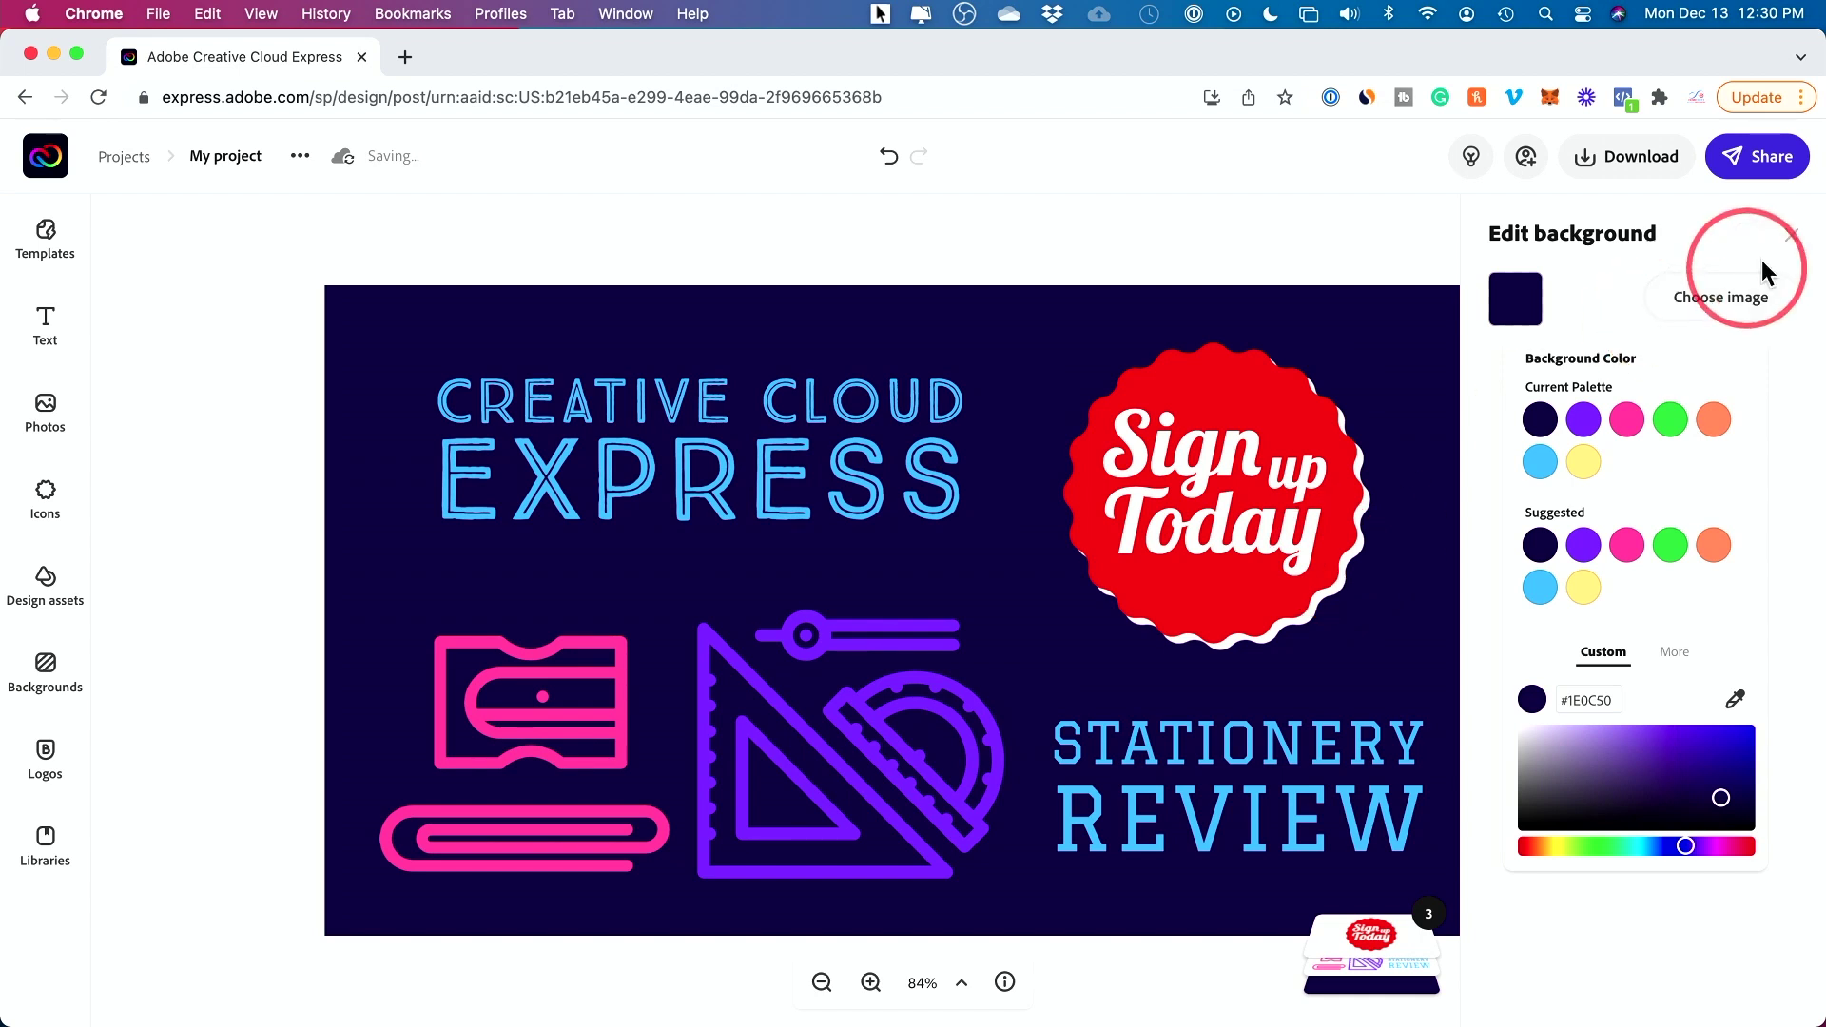
left_click(1788, 239)
Upload the presenter webcam photo and remove its background, leaving only the person.
left_click(50, 423)
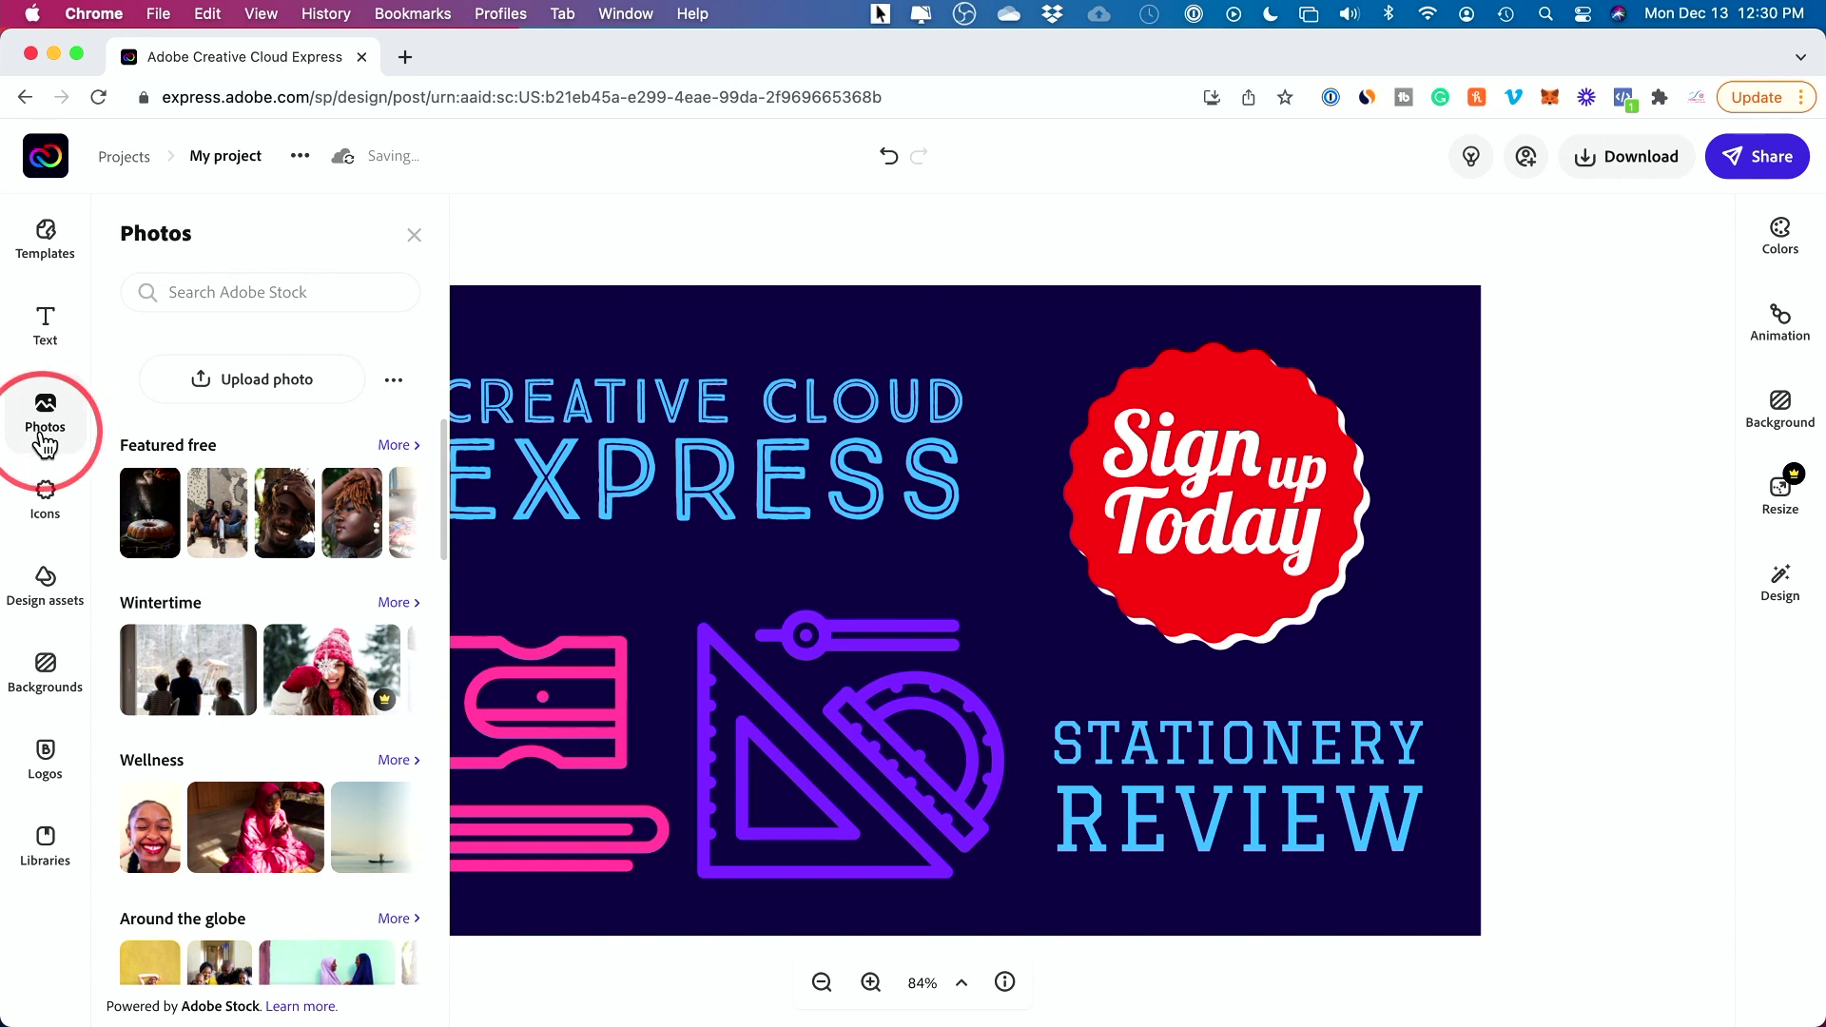
left_click(231, 397)
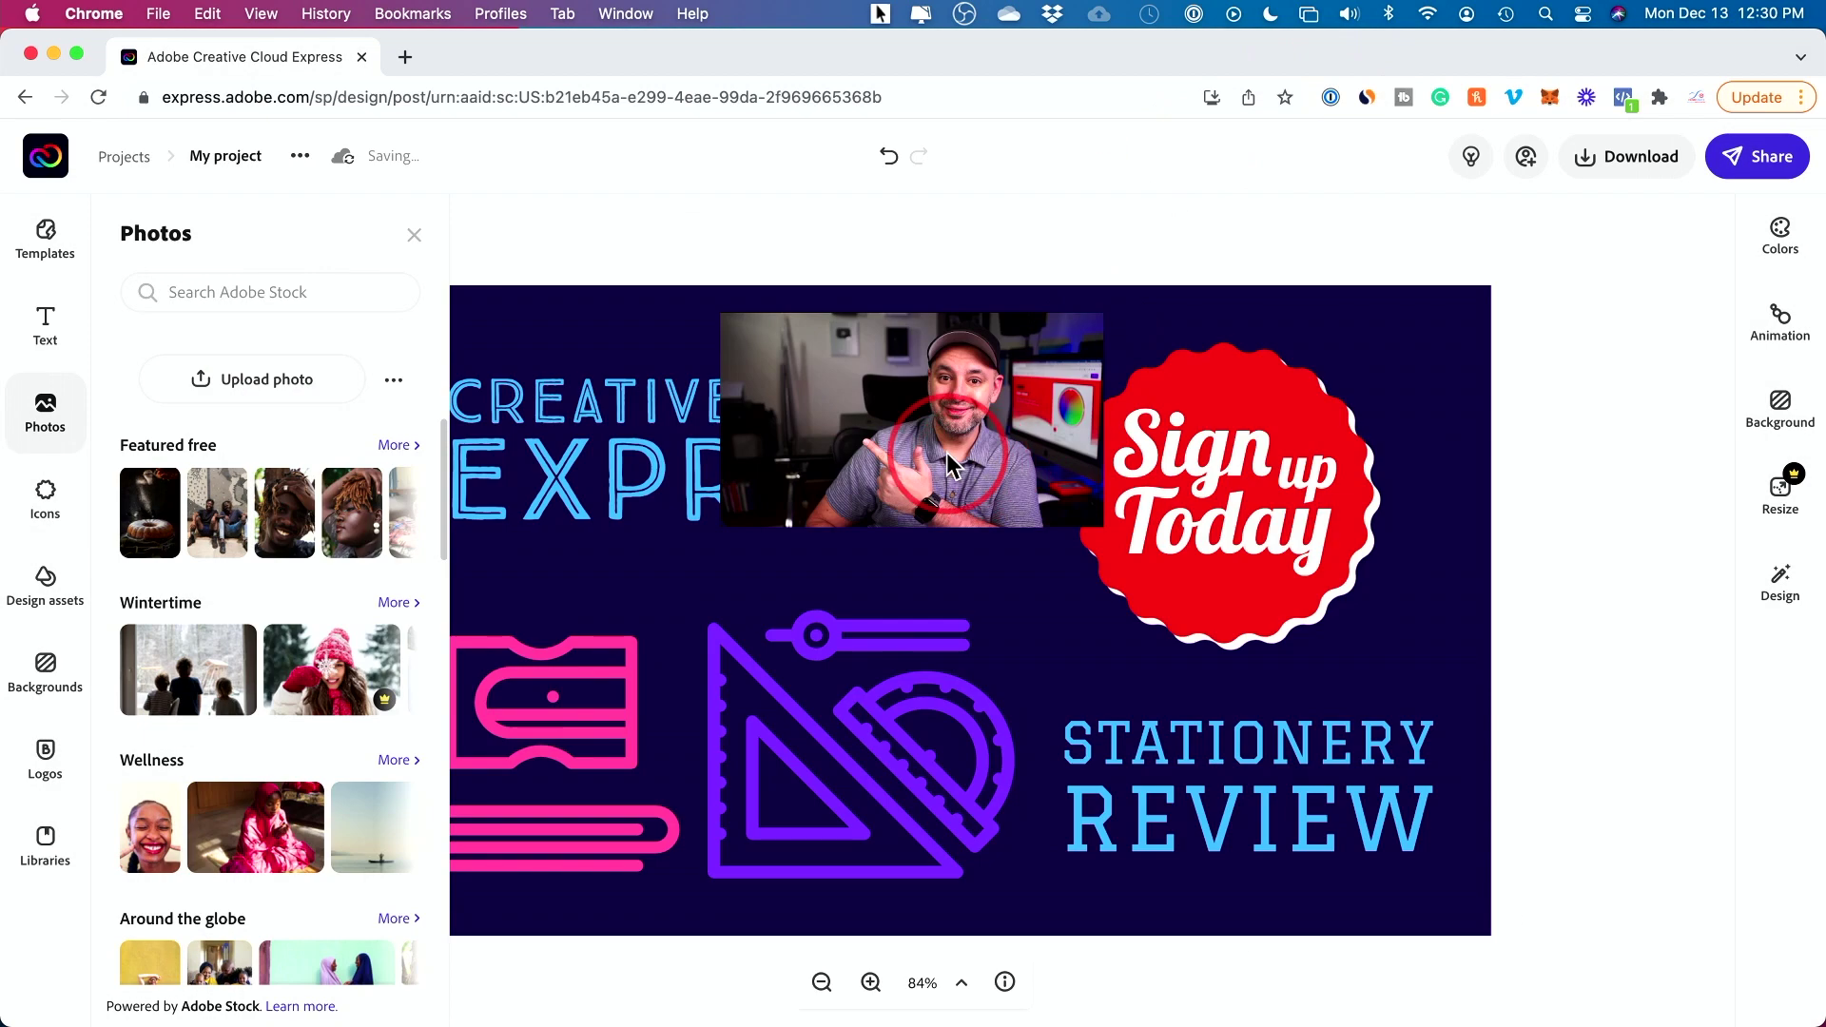
left_click(948, 501)
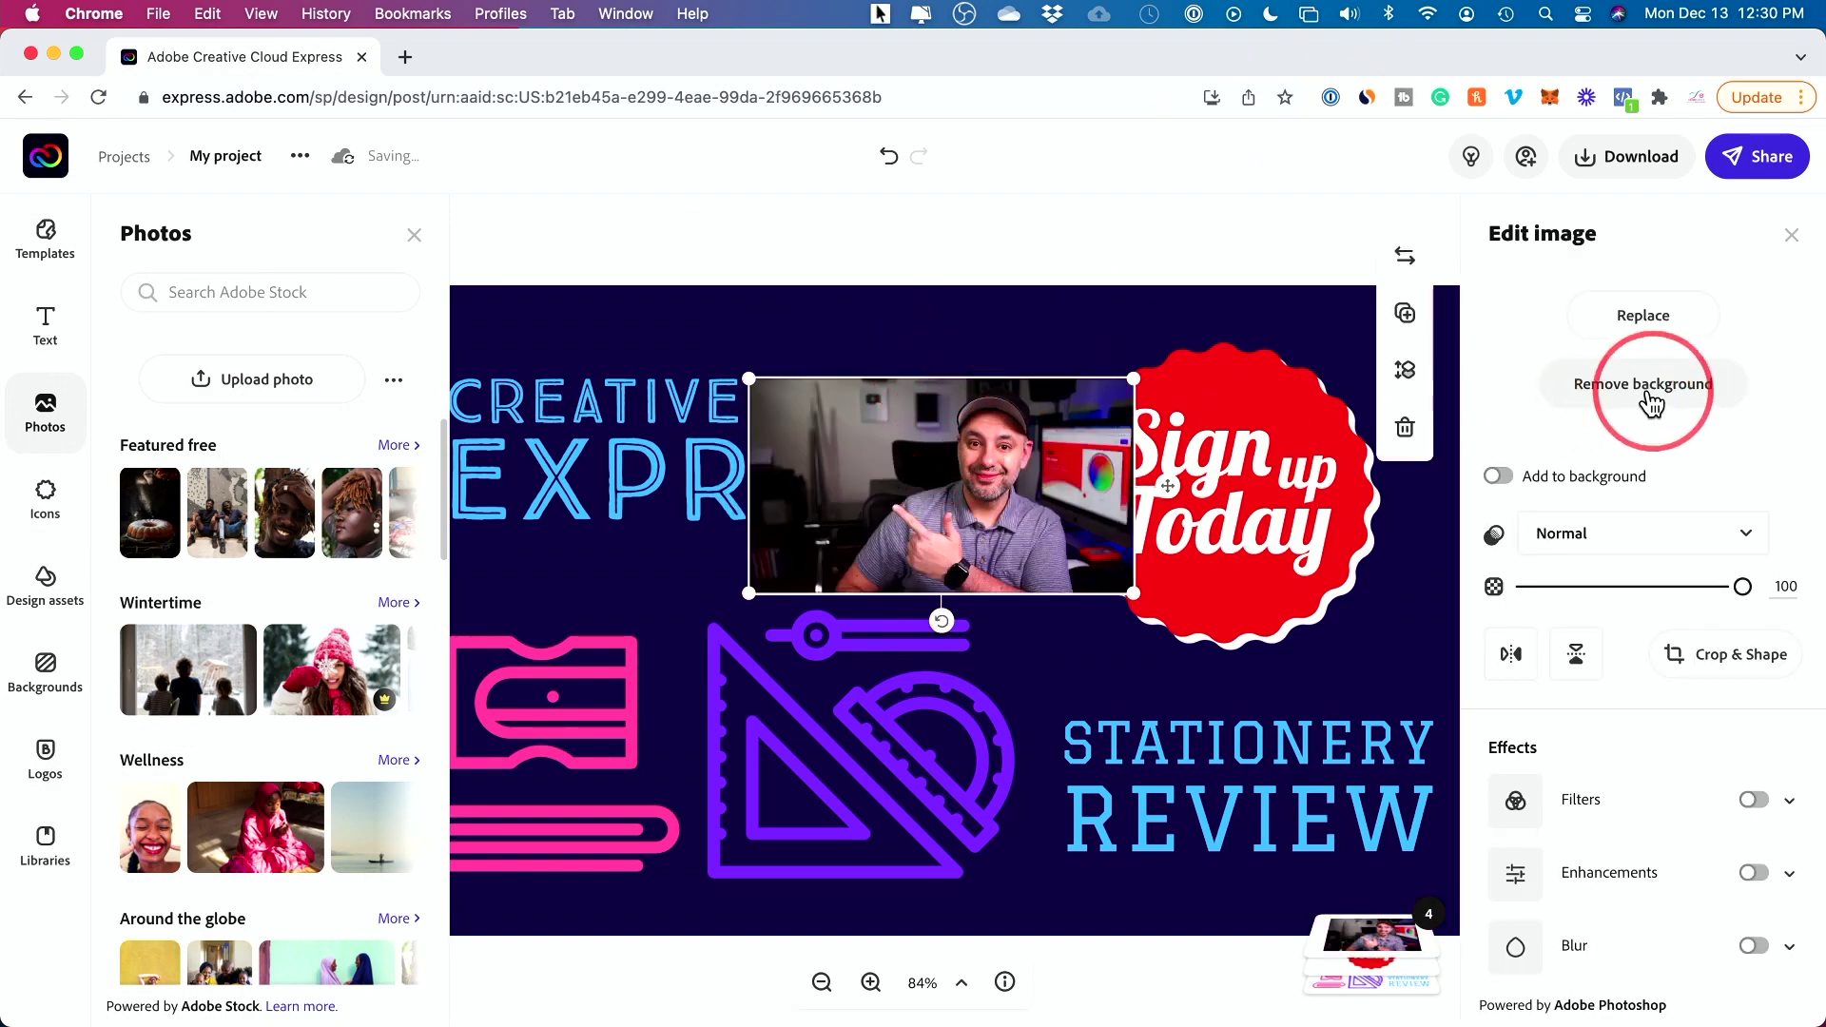
left_click(1607, 396)
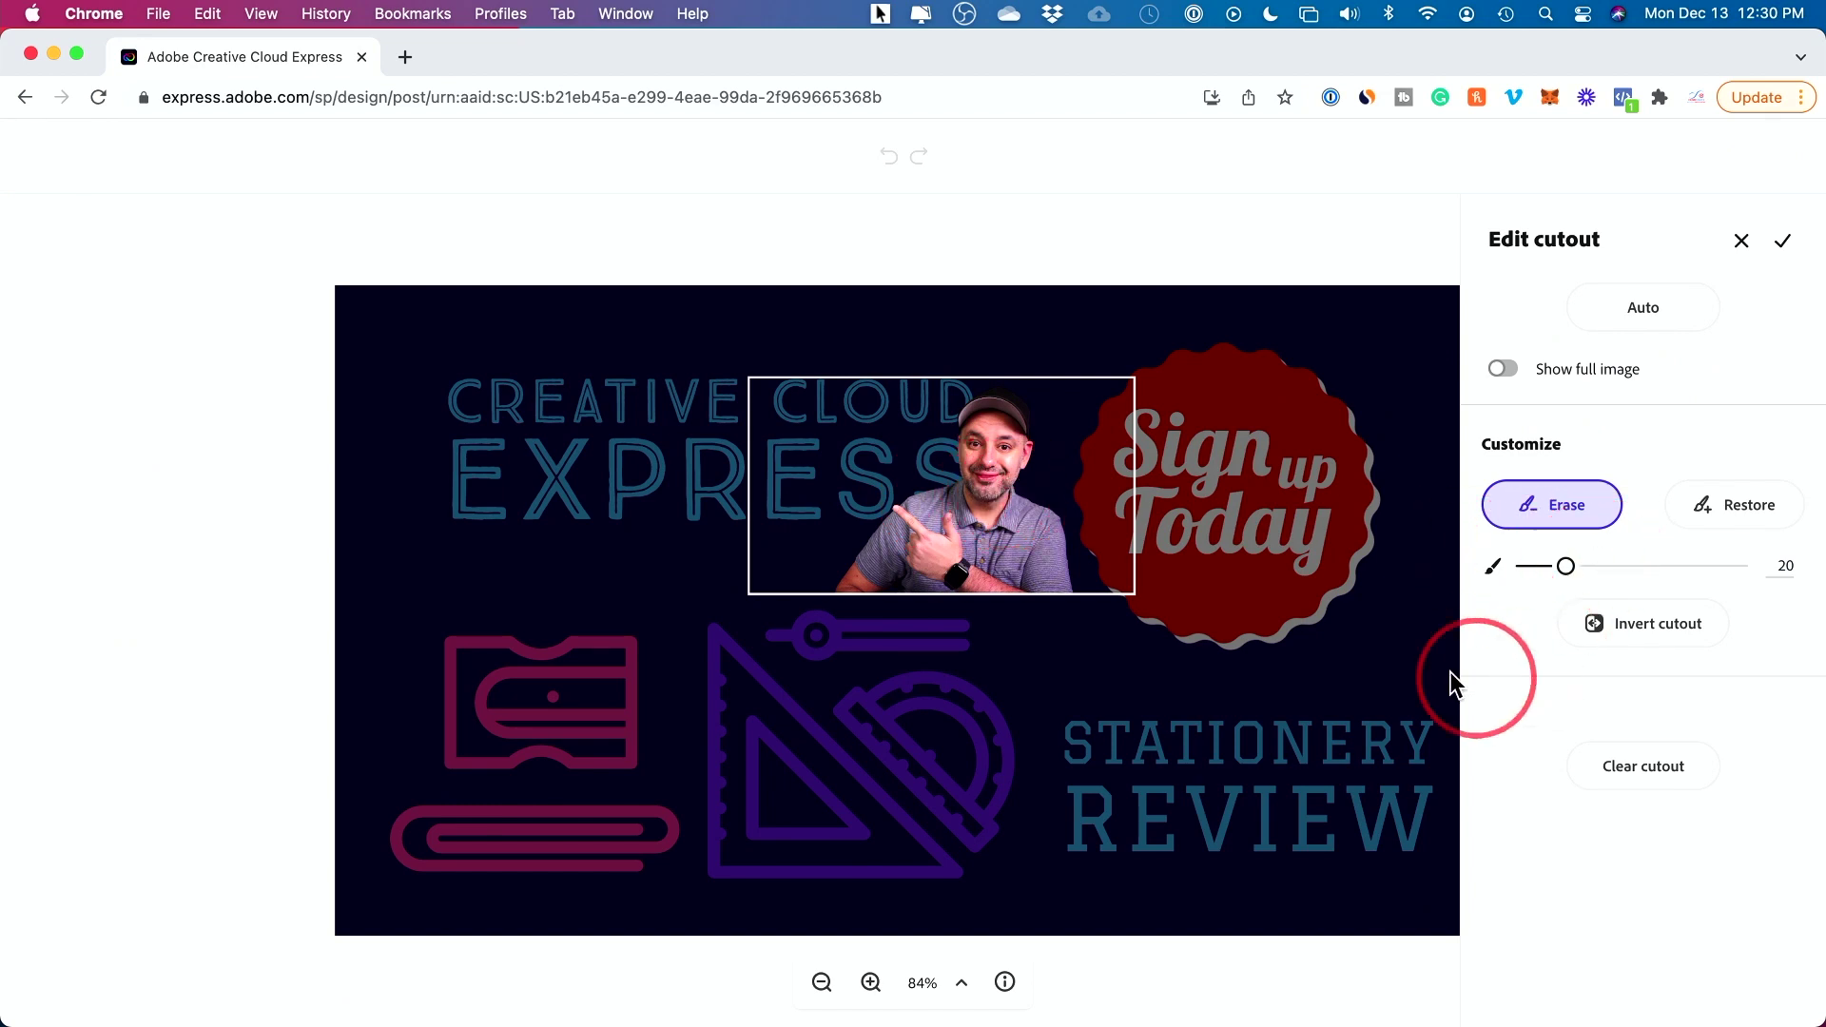
left_click(1783, 243)
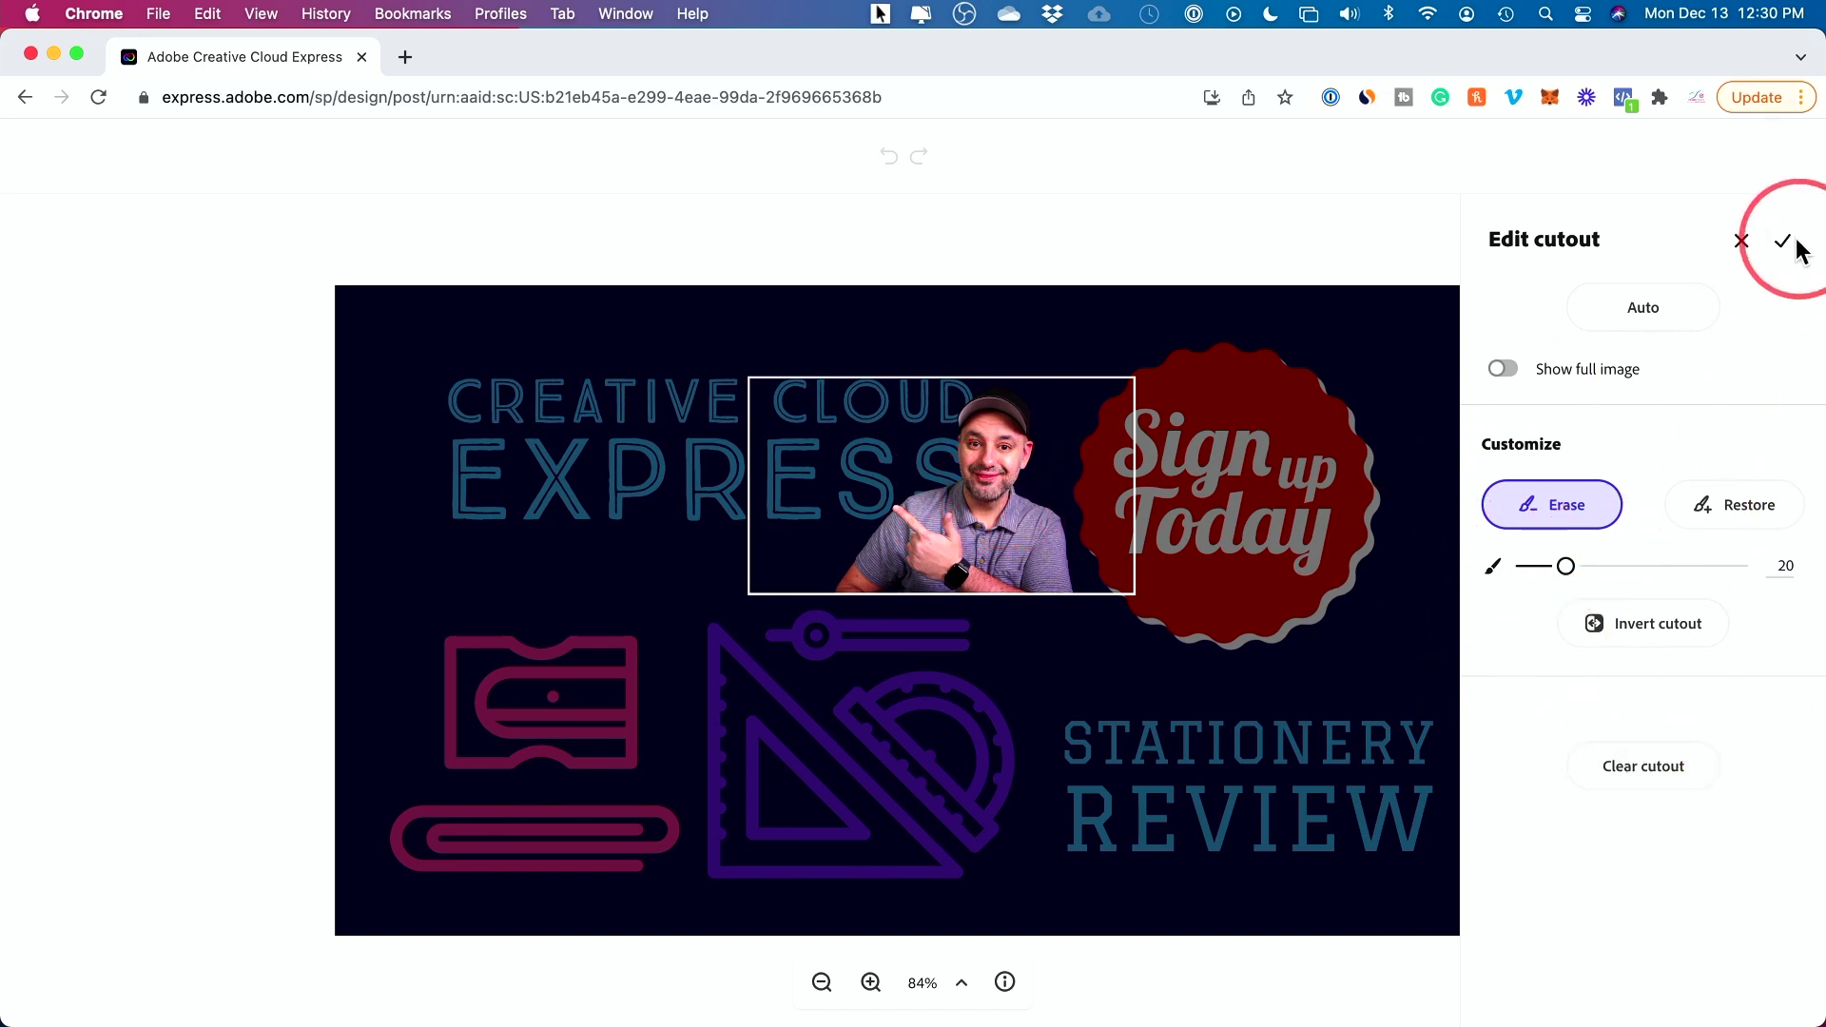
left_click(968, 555)
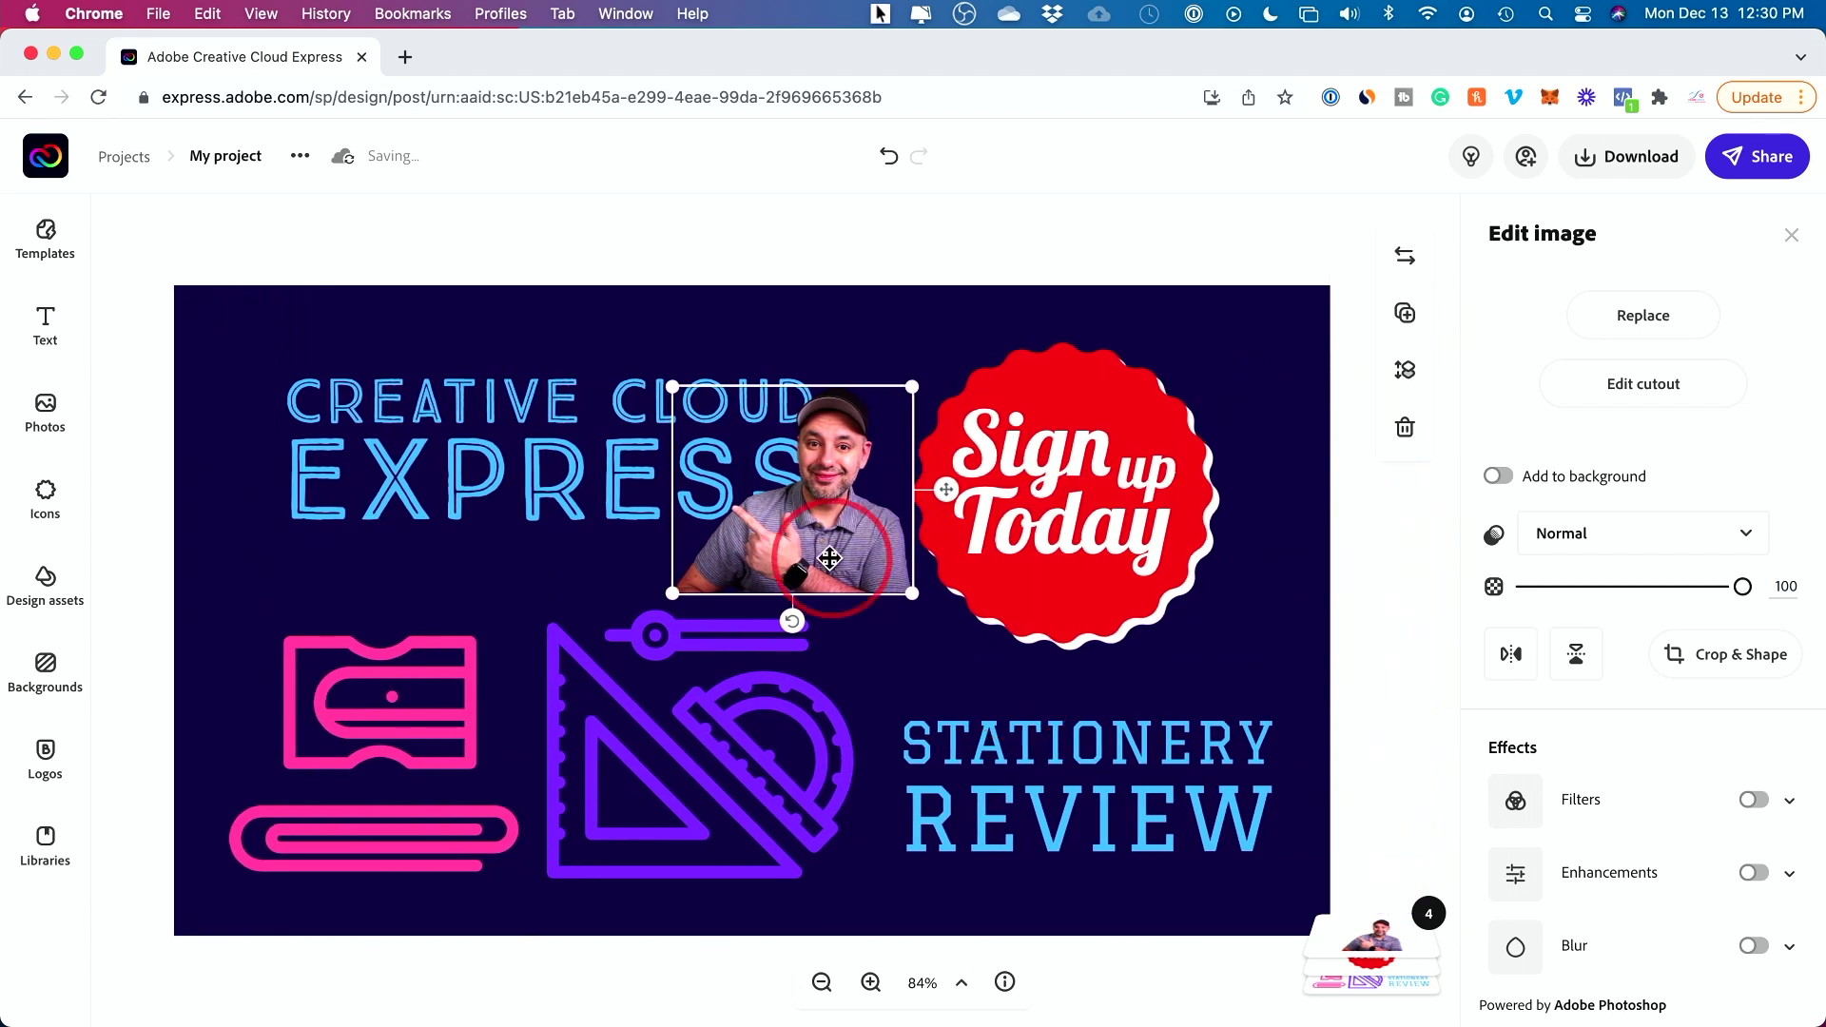
Move the presenter photo down and delete the STATIONERY REVIEW text.
left_click_drag(814, 556, 983, 799)
left_click(1221, 761)
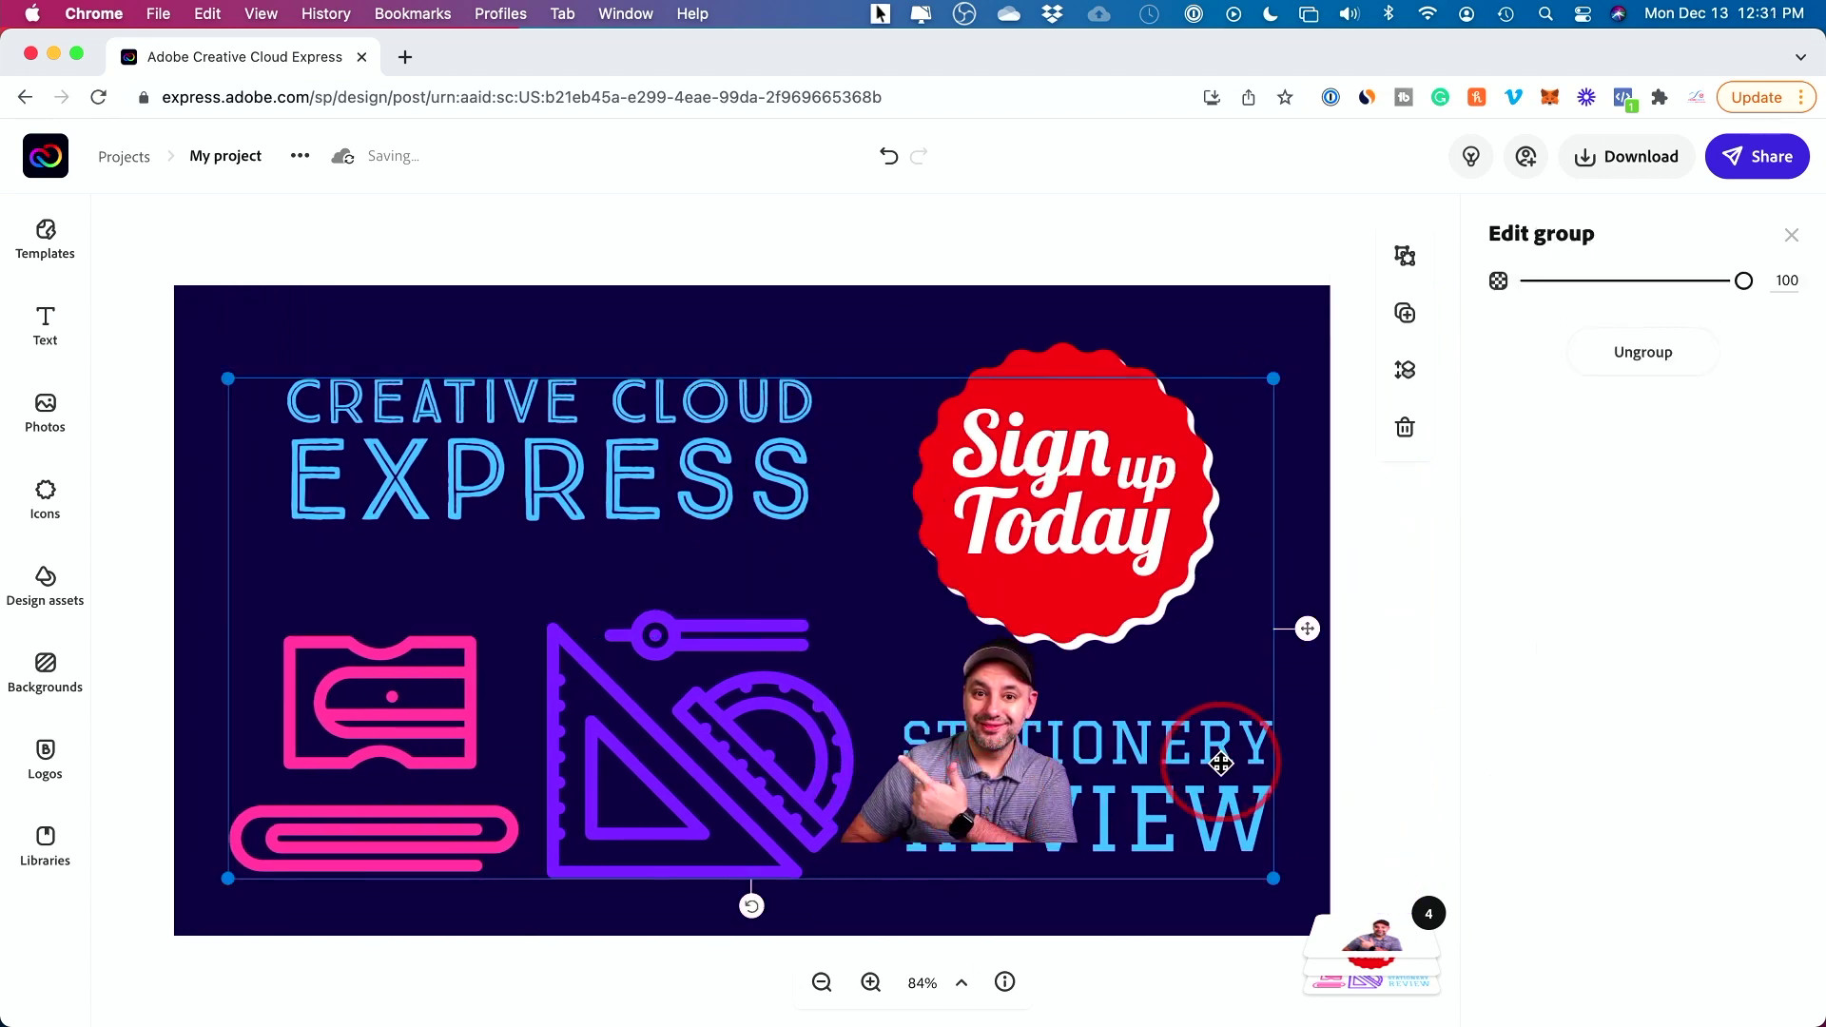
left_click(1221, 761)
key("Delete")
Move the presenter cutout to the bottom-right corner and enlarge it.
left_click(865, 802)
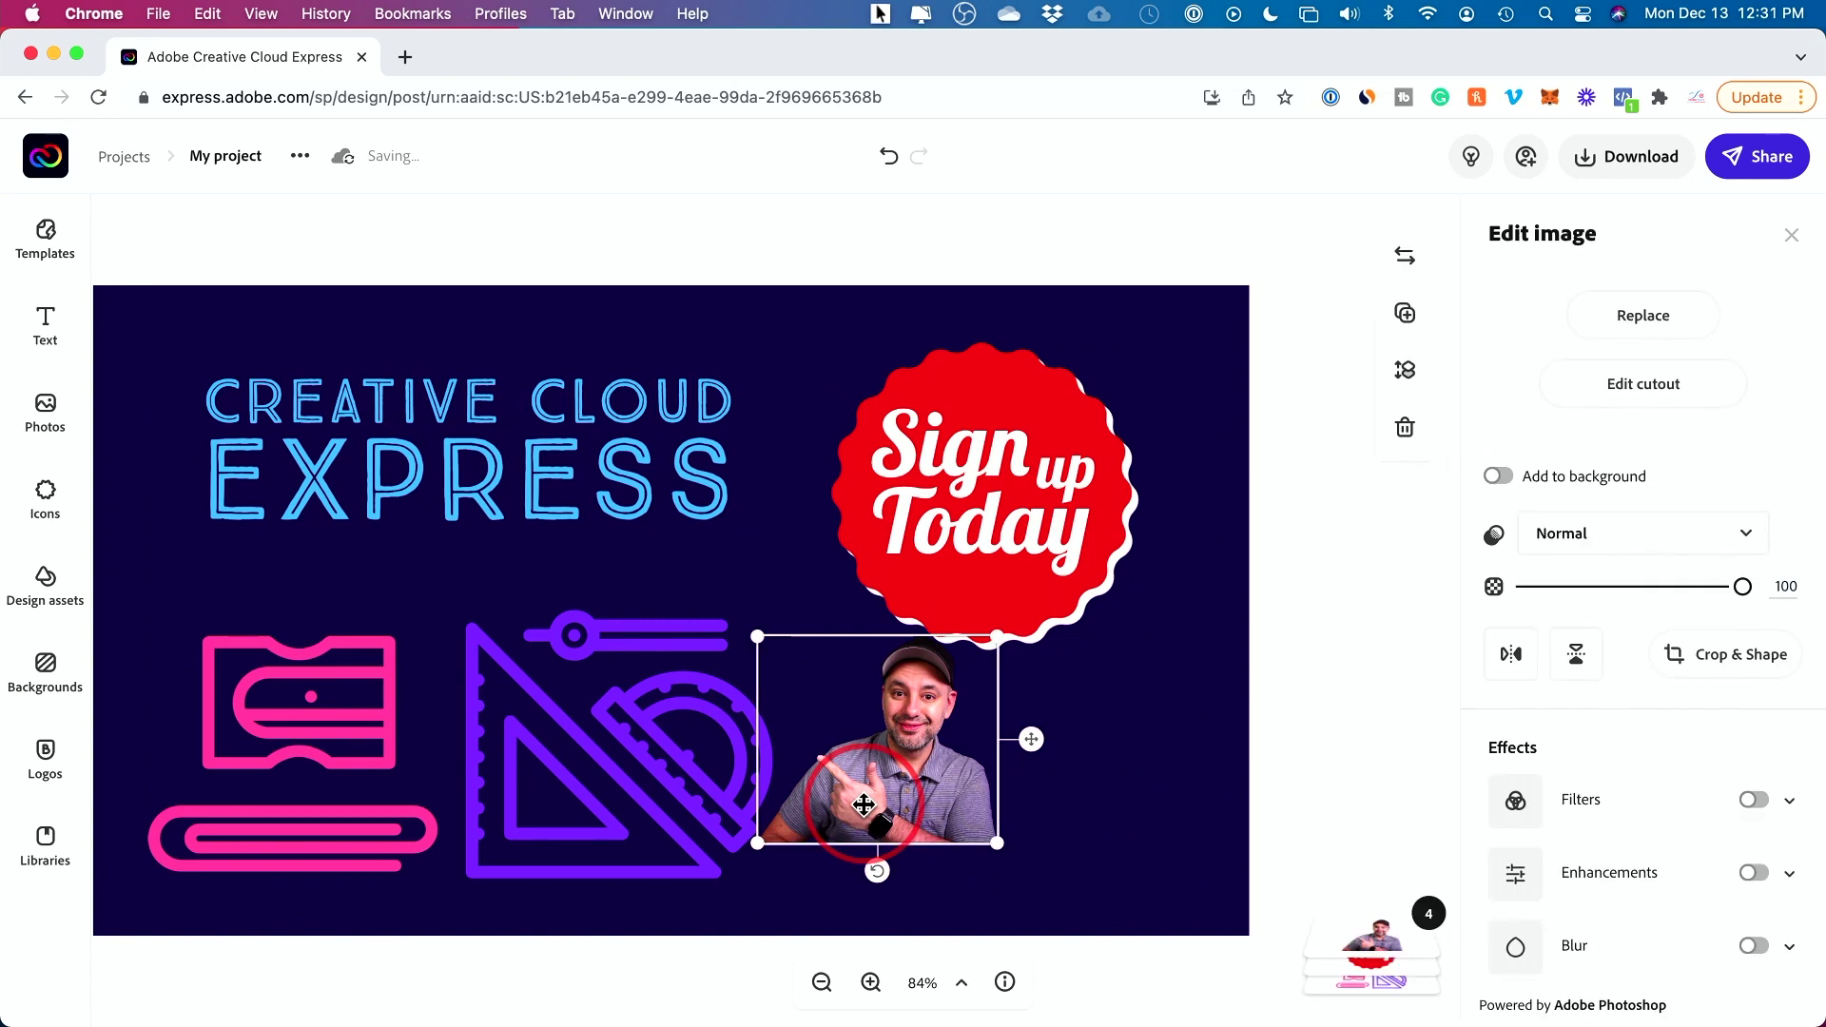
left_click_drag(945, 790, 1211, 891)
left_click_drag(1027, 739, 758, 514)
left_click(752, 738)
Delete the purple triangle icon and the pink sharpener and clip icon.
left_click(729, 742)
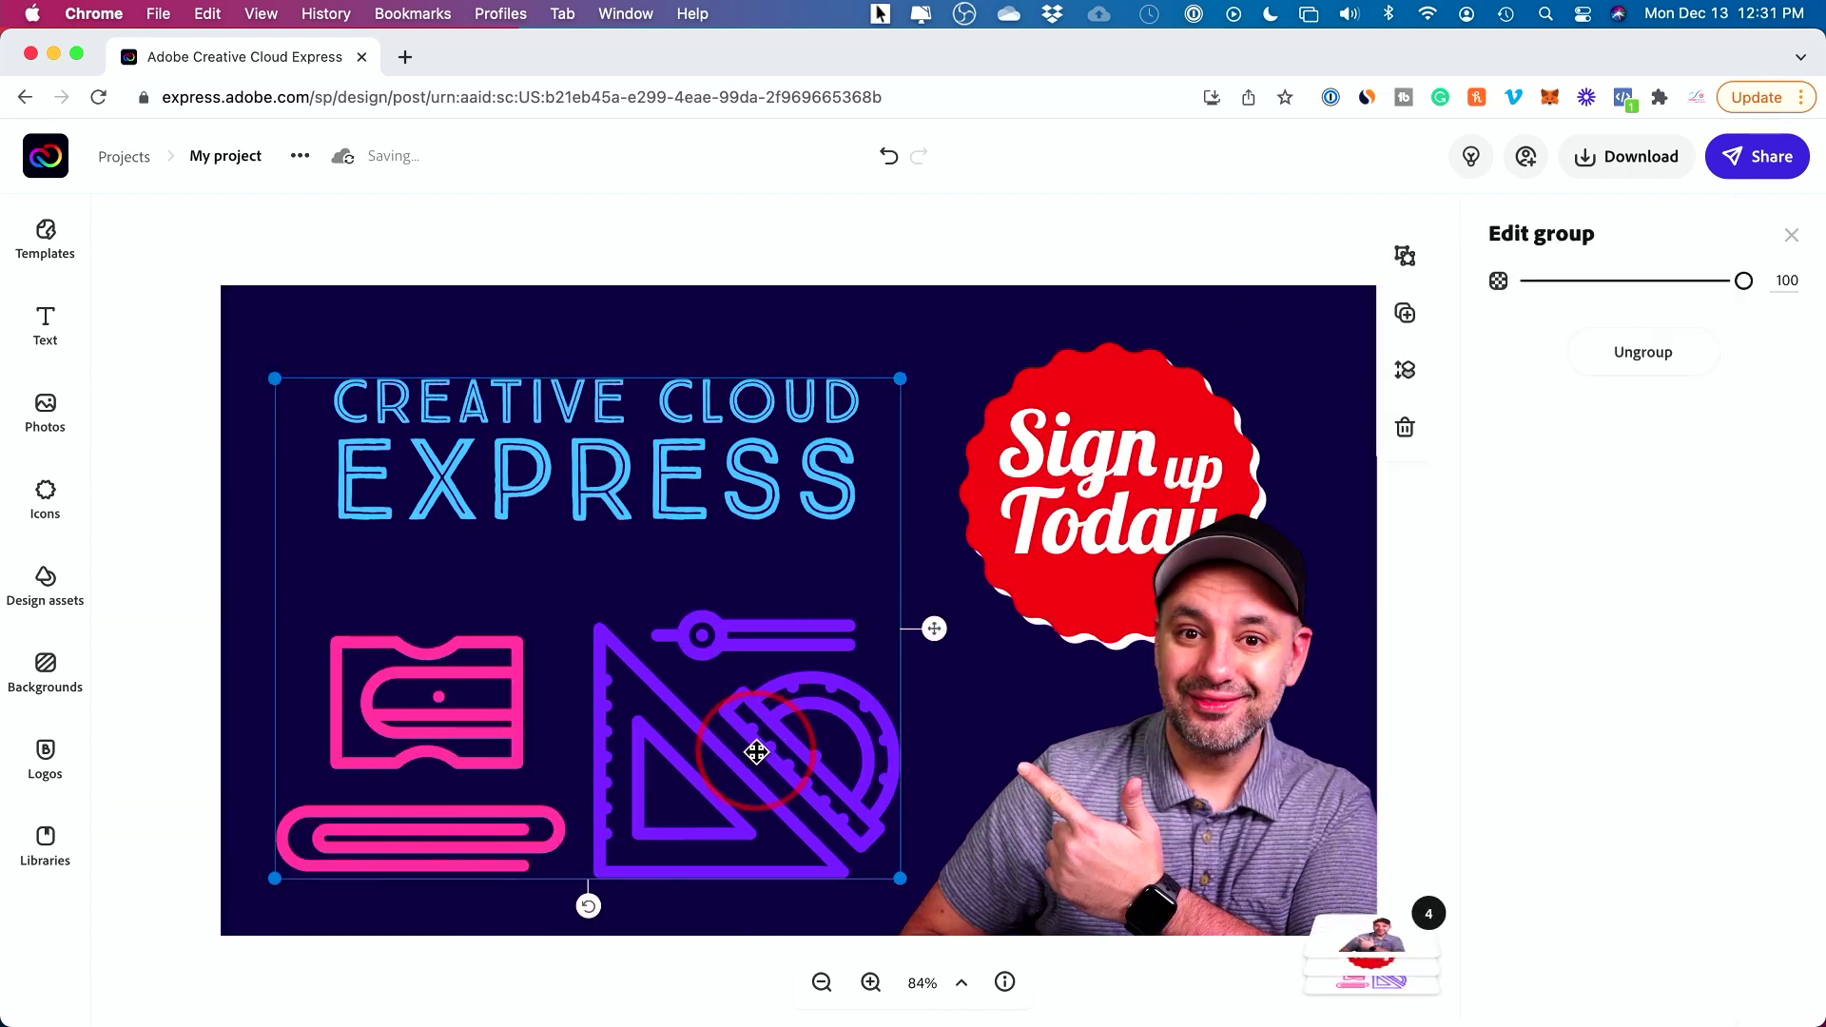
left_click(756, 751)
key("Delete")
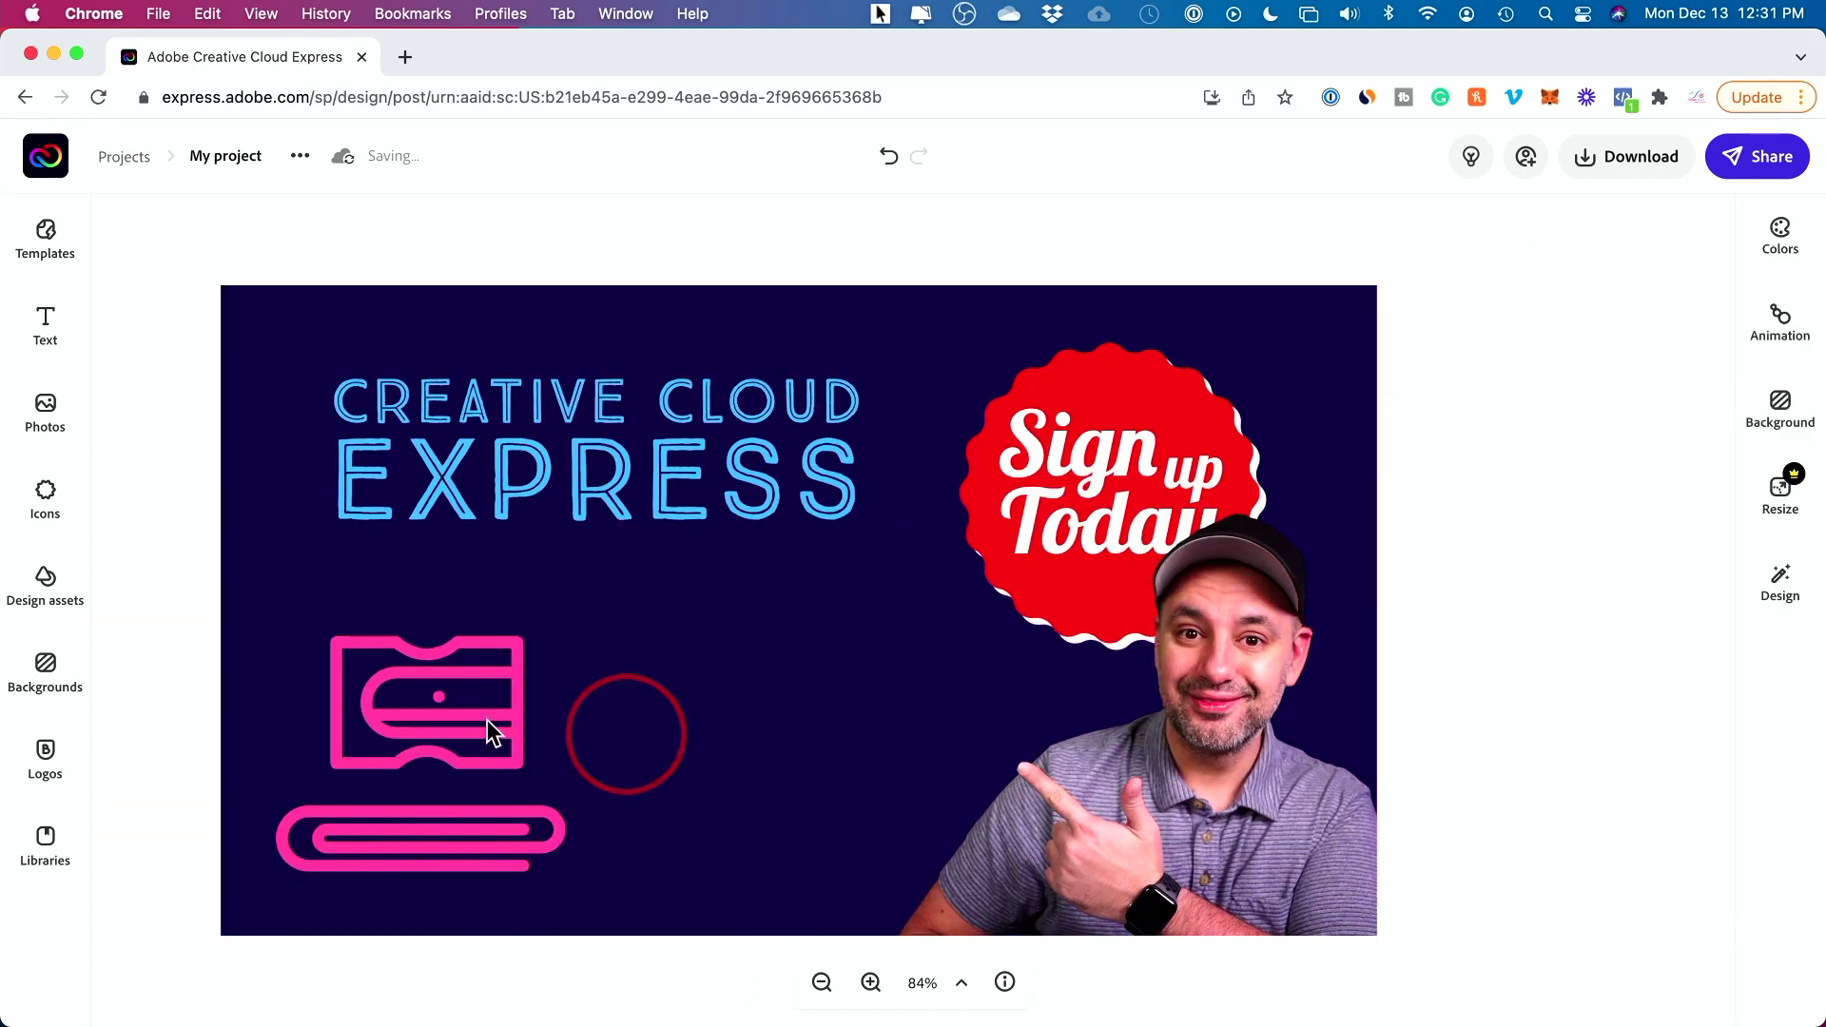
left_click(378, 722)
left_click(383, 723)
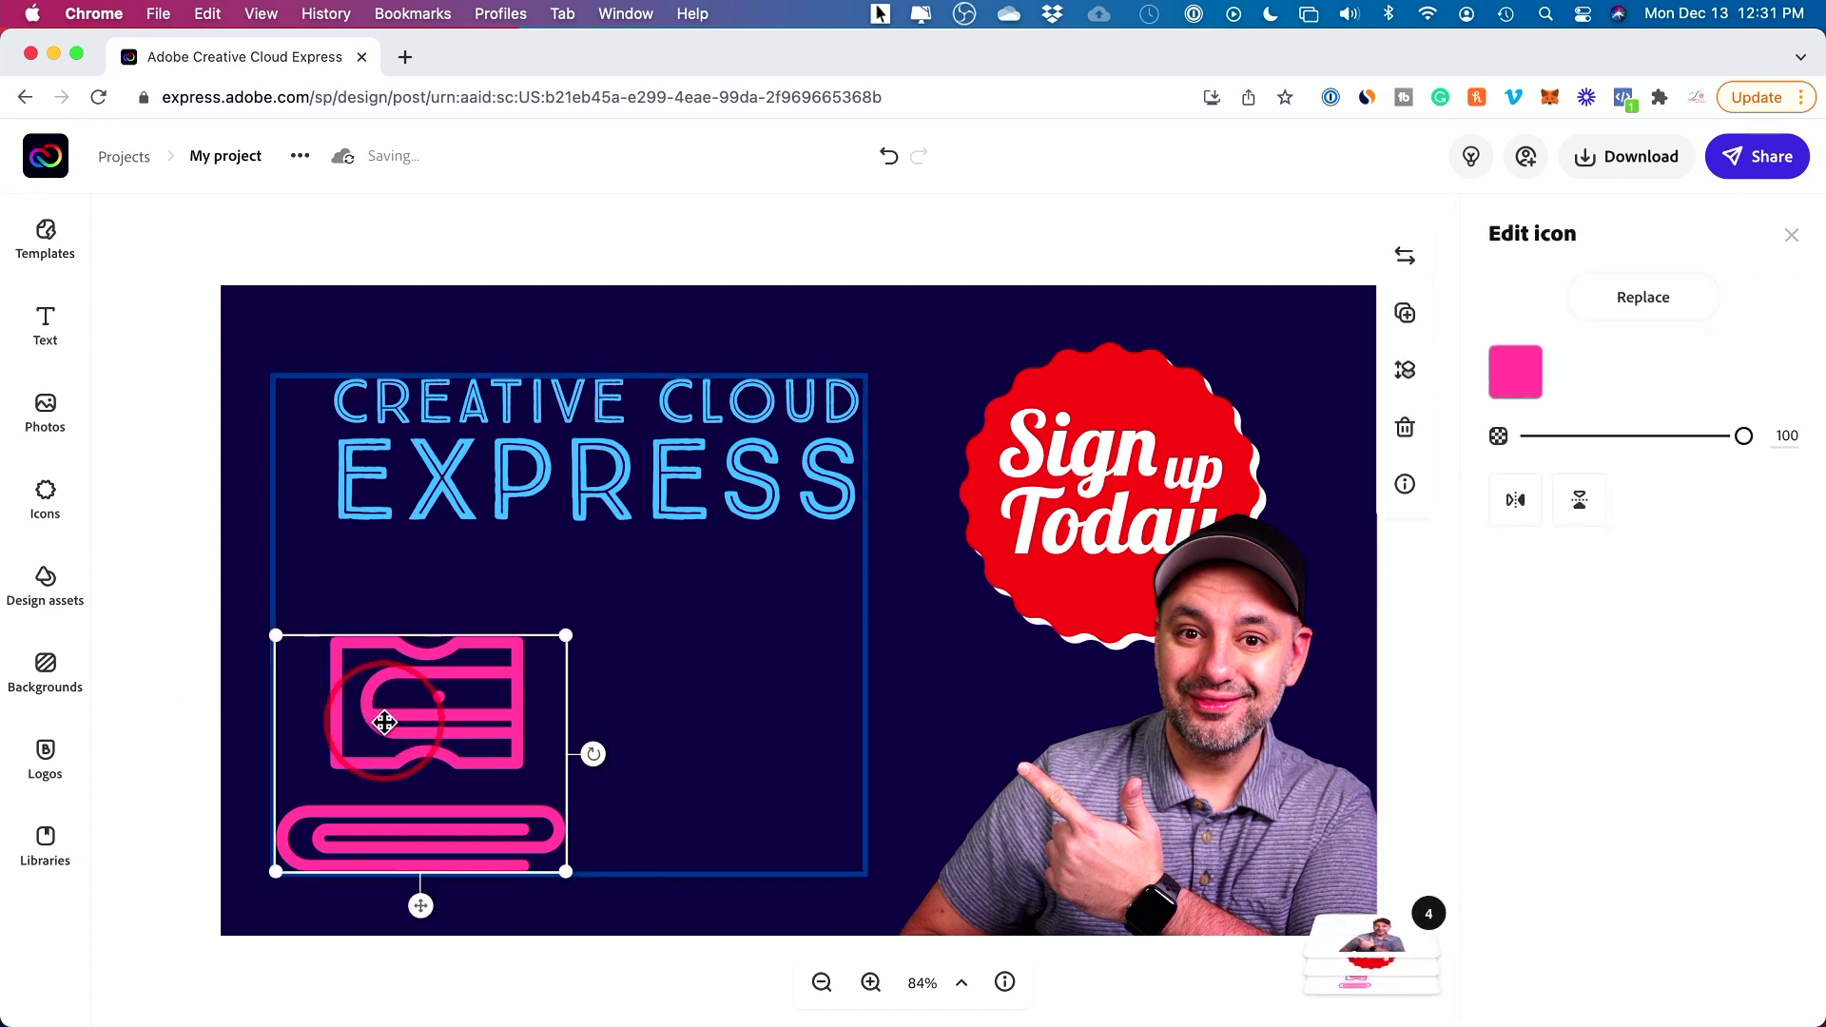
key("Delete")
Add a large purple computer monitor icon below the title from an icon search for 'computer'.
left_click(44, 495)
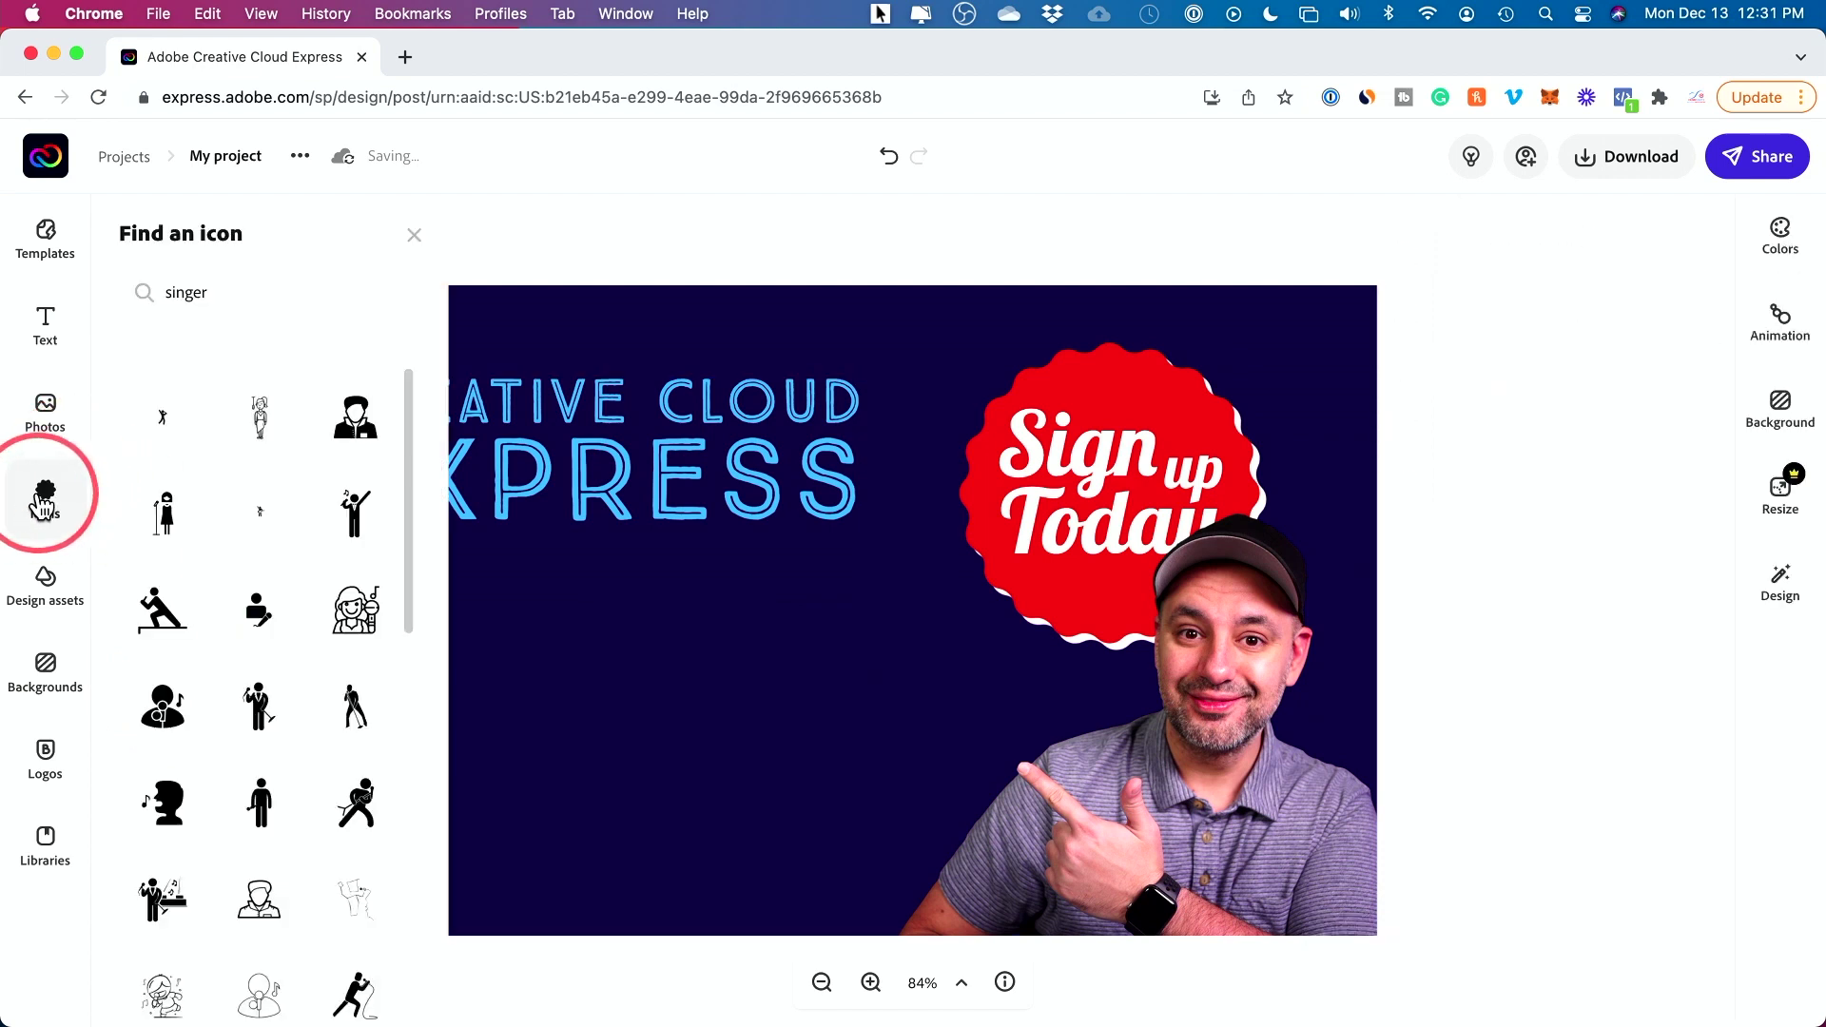
left_click(124, 305)
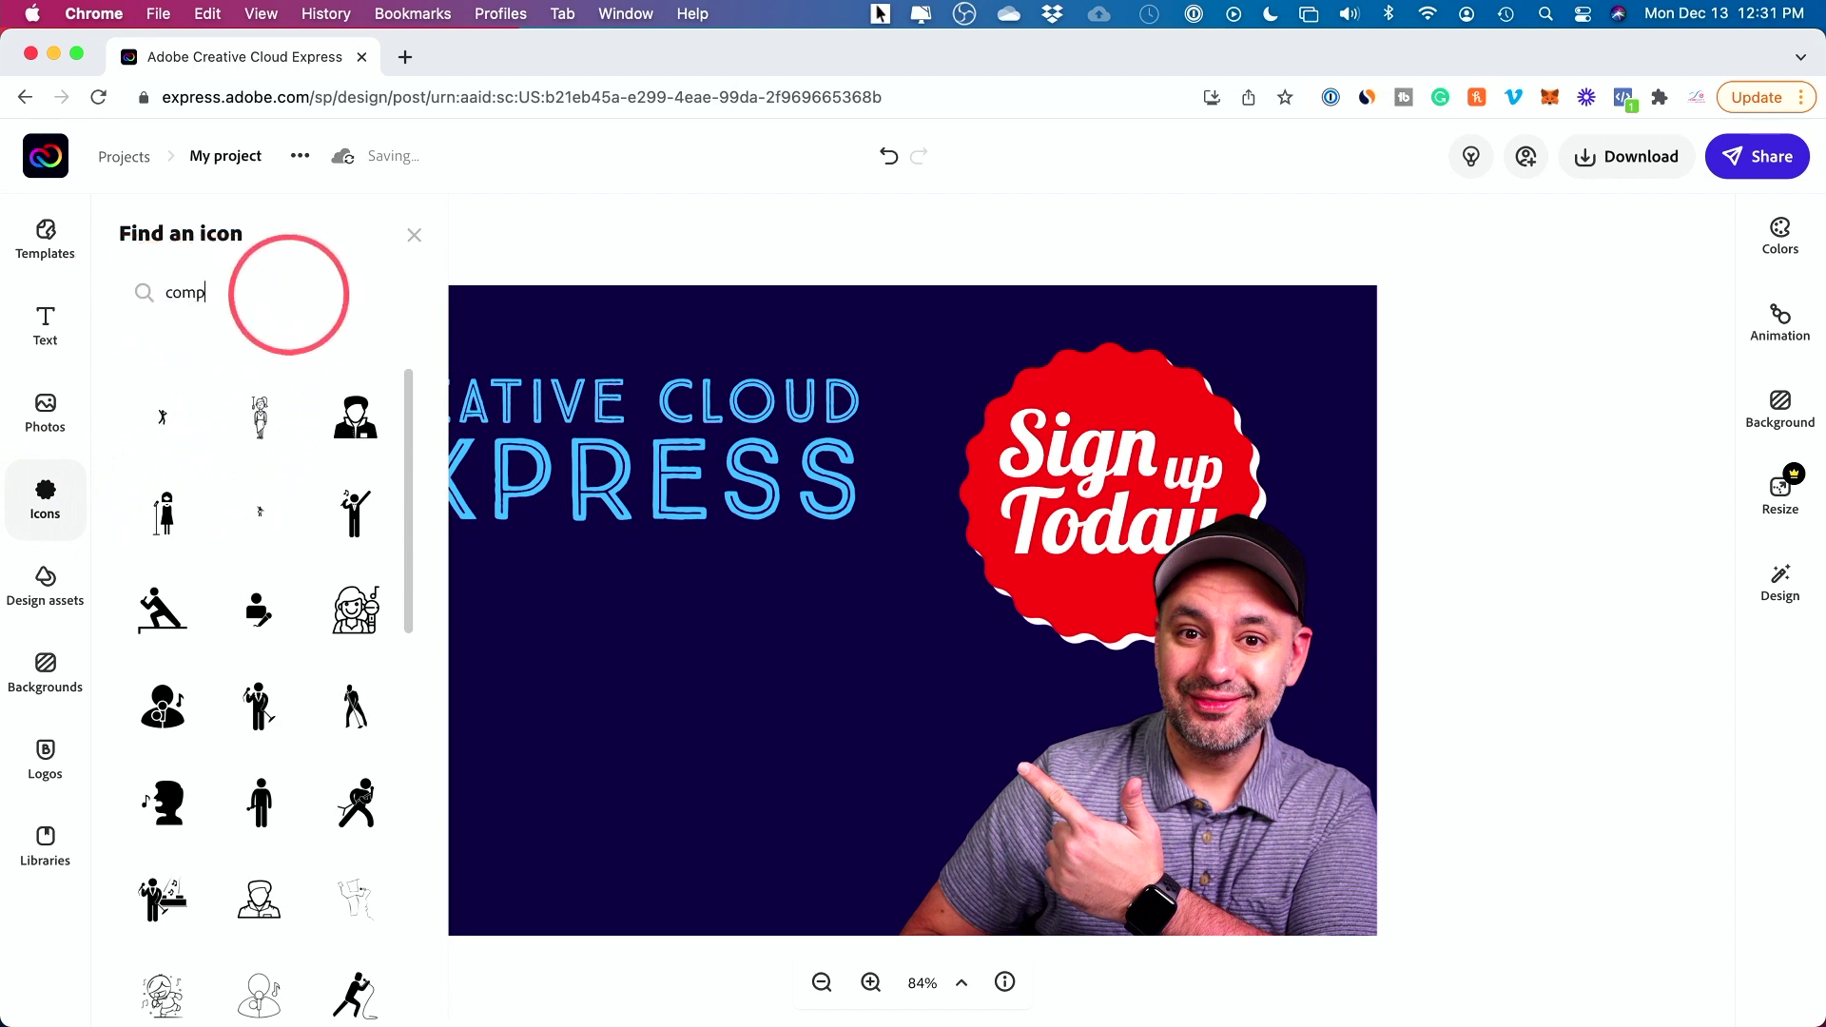
key("Return")
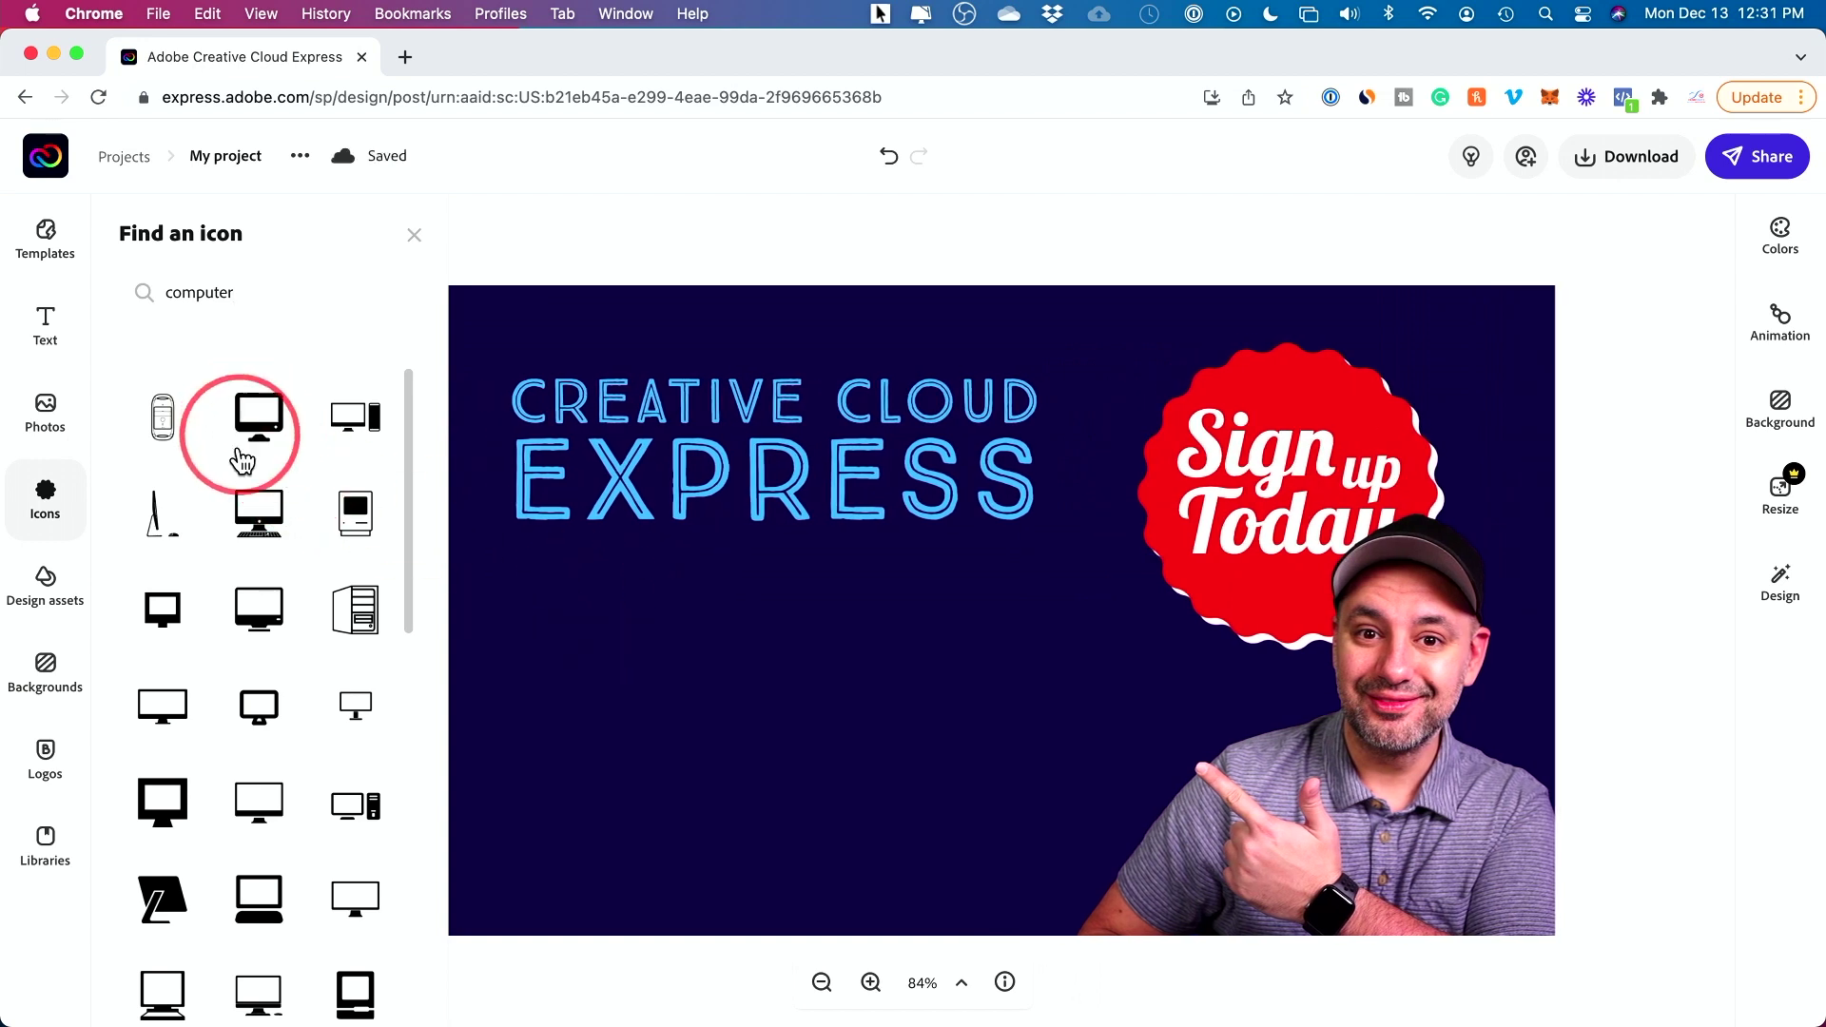
left_click_drag(155, 711, 722, 784)
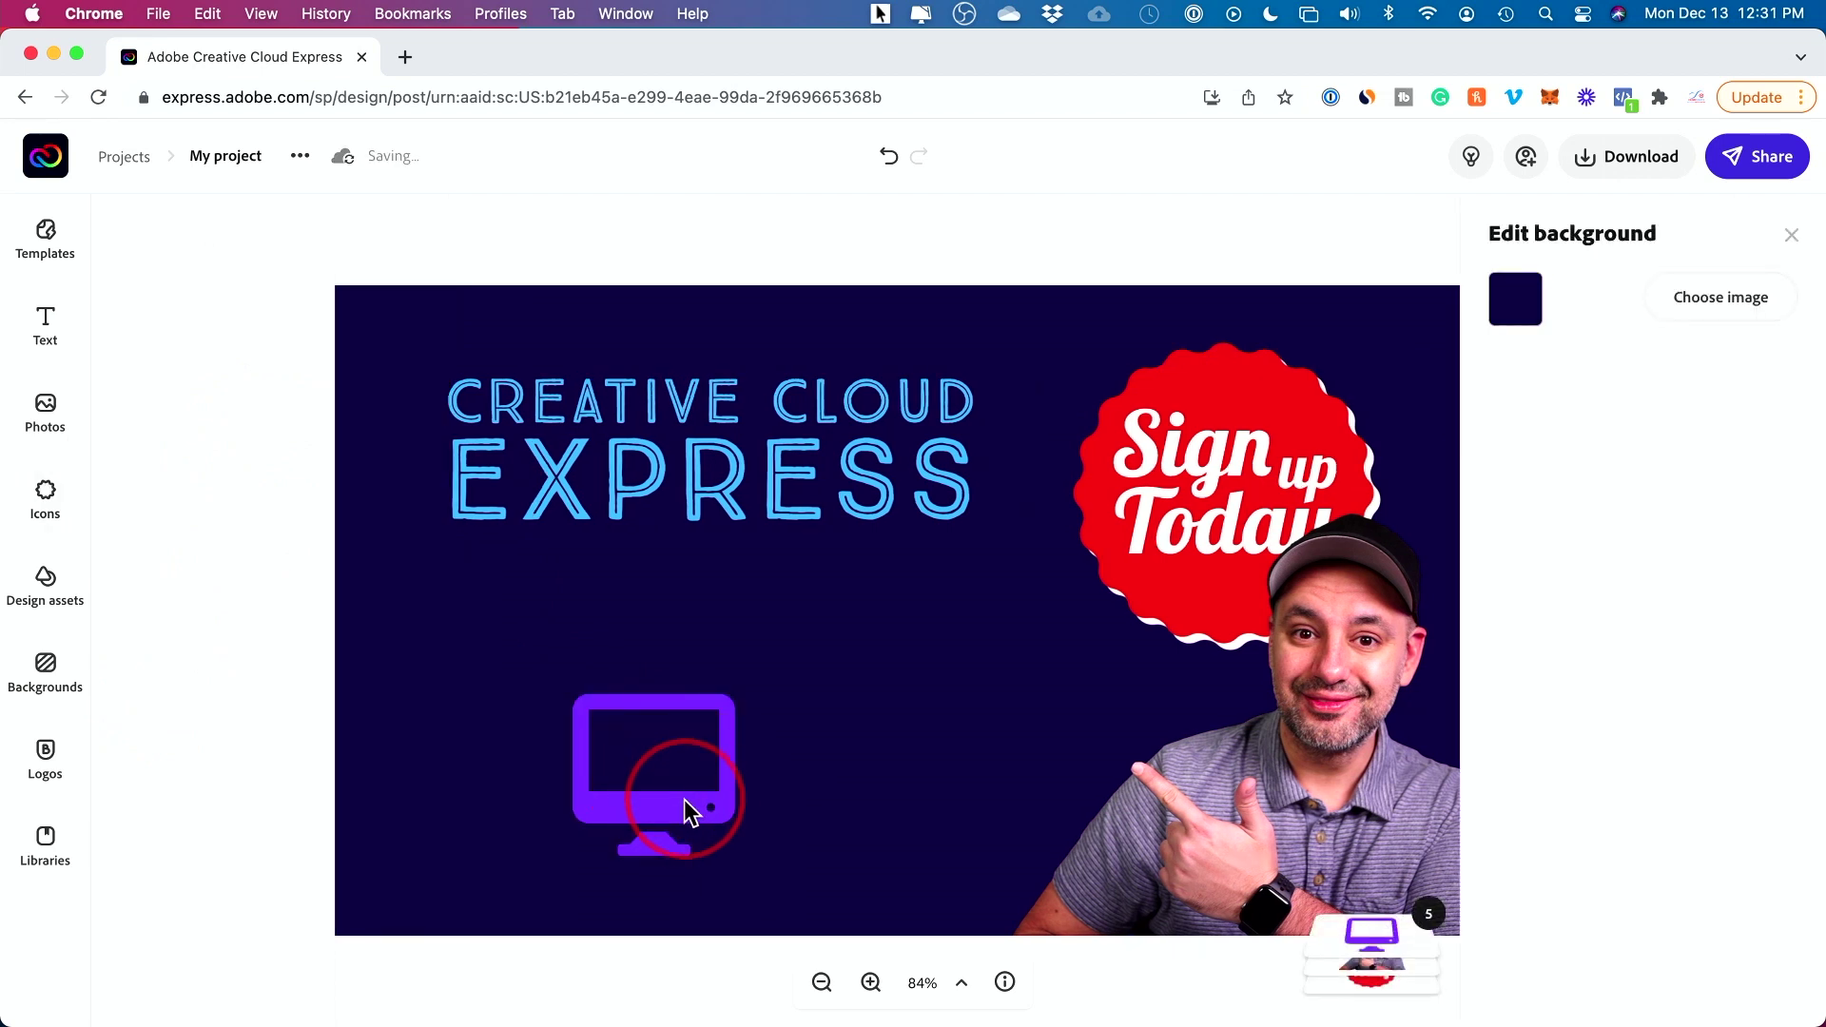
left_click(686, 805)
left_click_drag(570, 693, 85, 286)
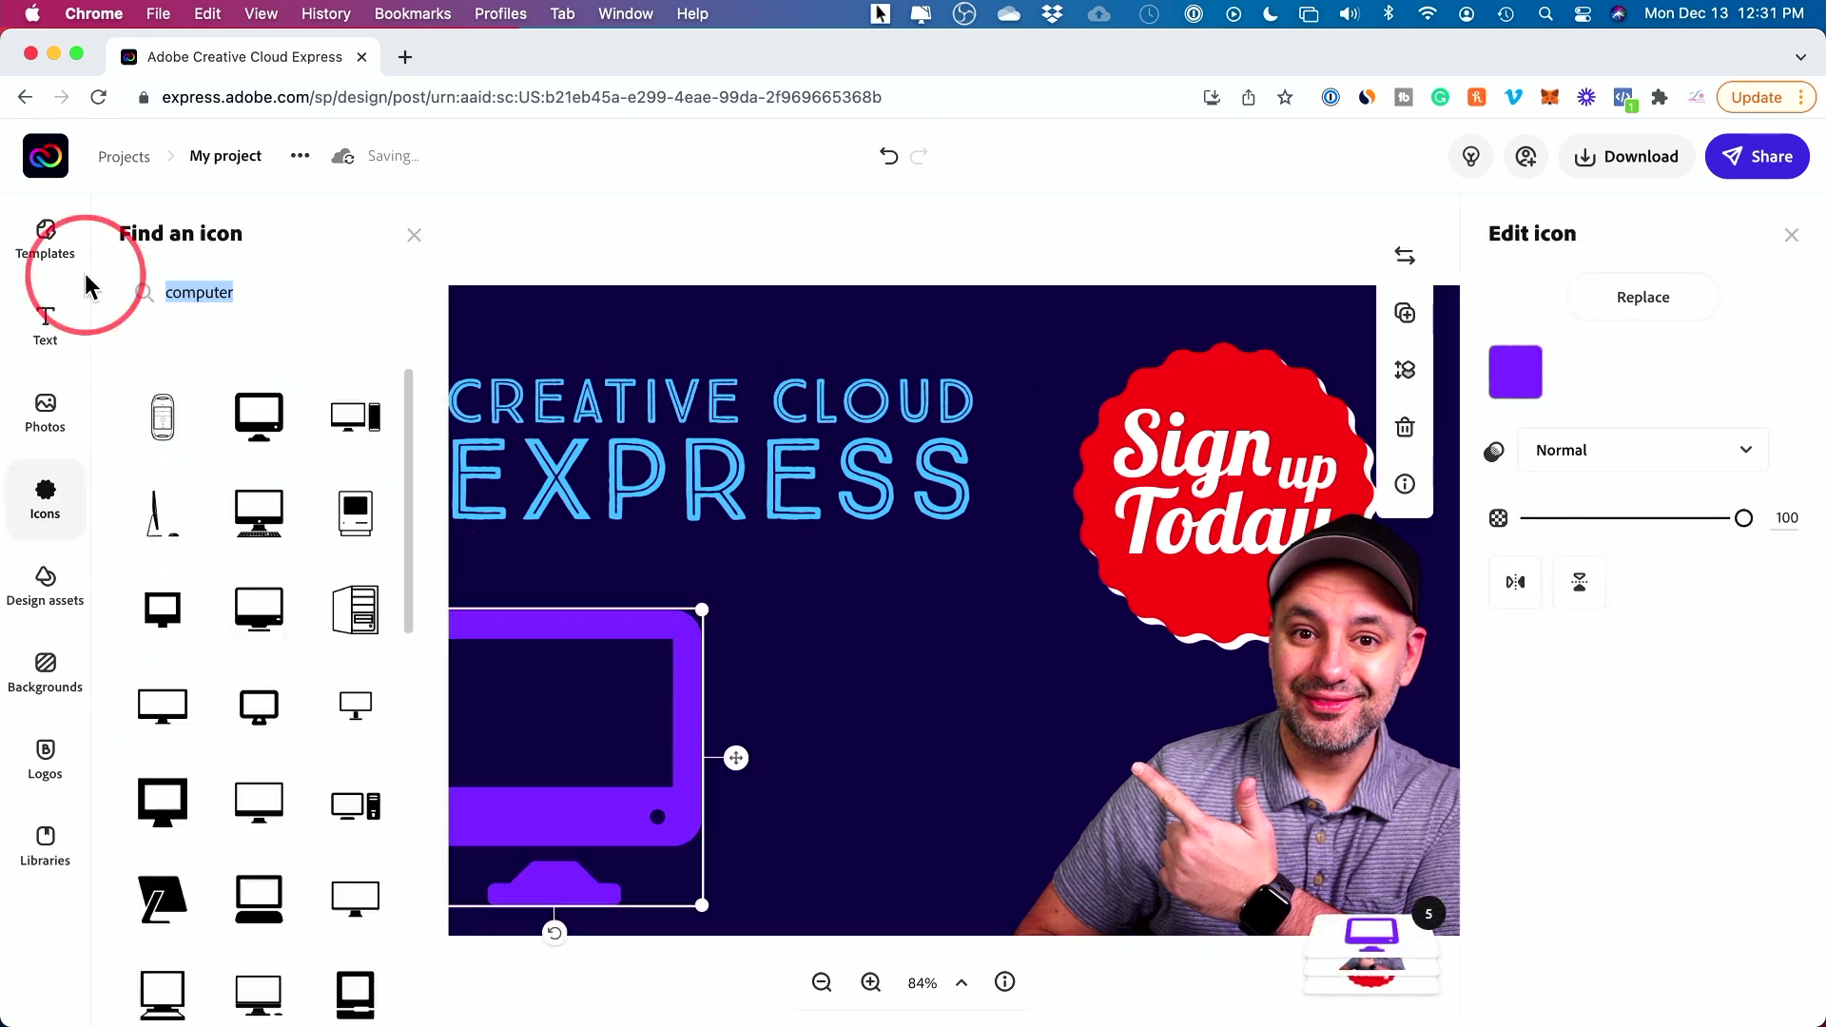
Add a smartphone icon beside the monitor, align it, and colour it light blue.
left_click_drag(356, 804, 902, 723)
left_click(898, 803)
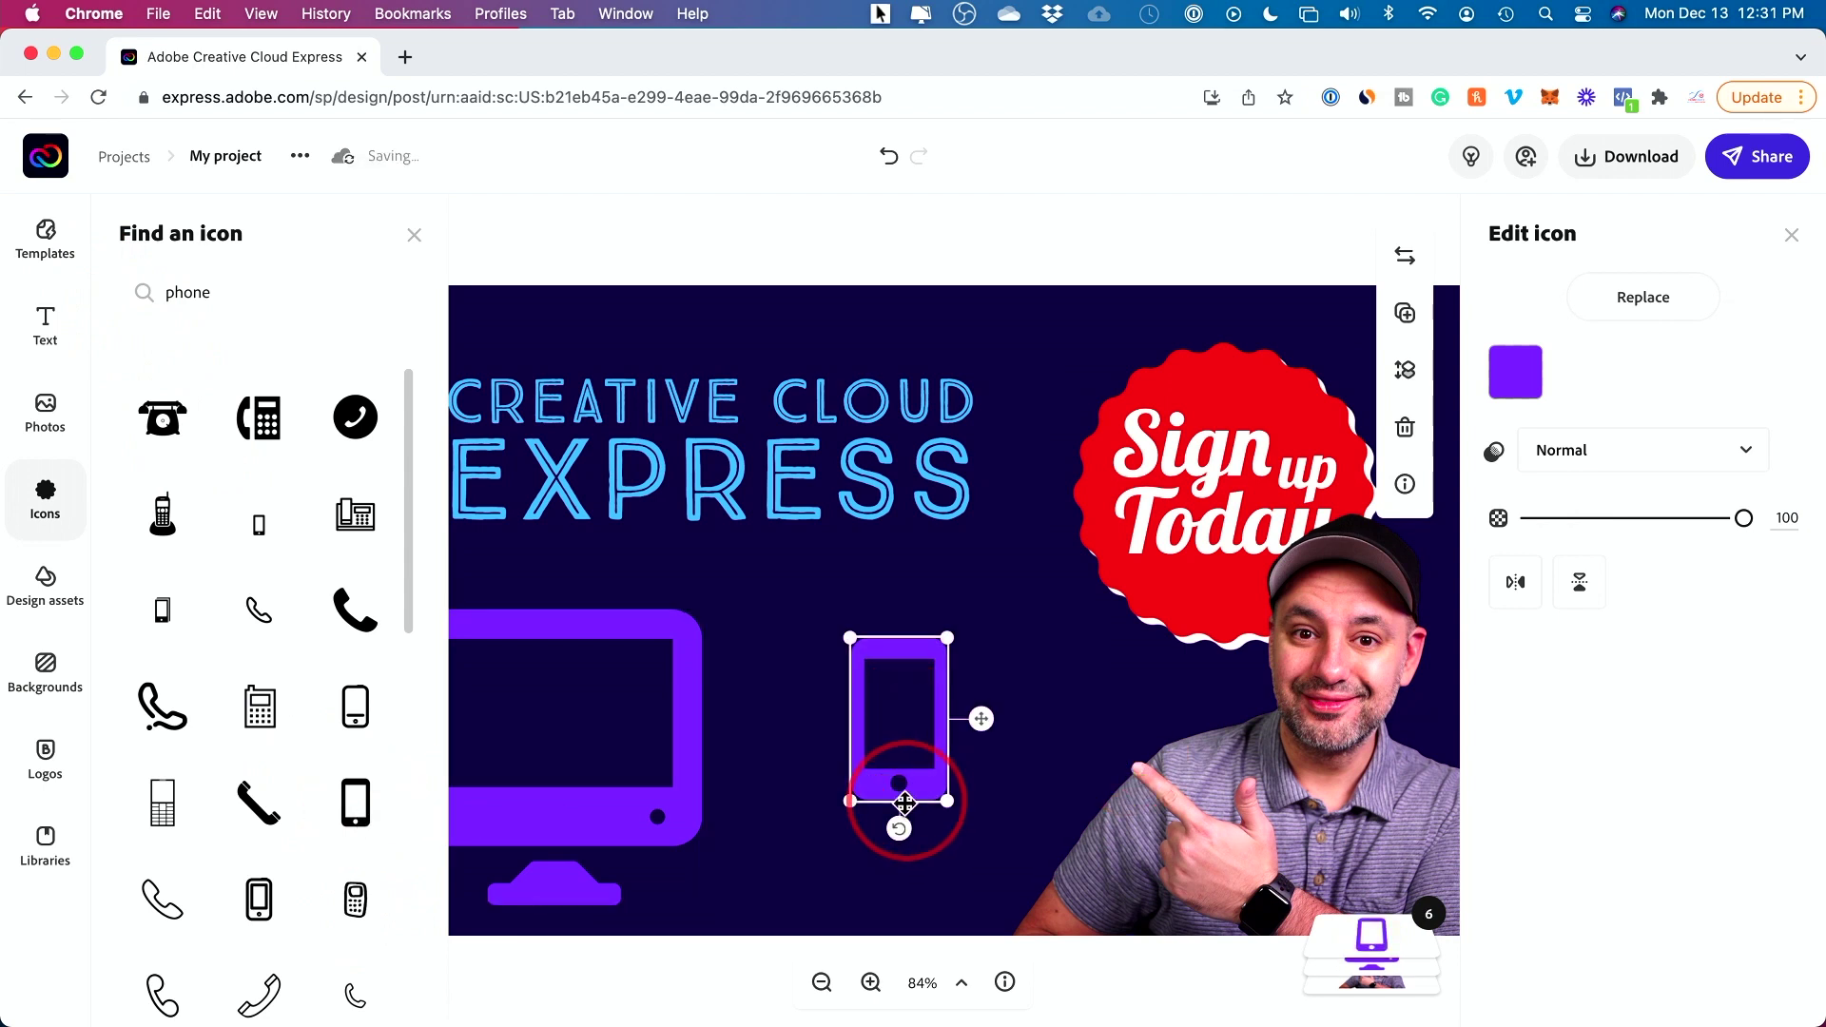
left_click_drag(849, 800, 754, 905)
left_click_drag(970, 774, 948, 733)
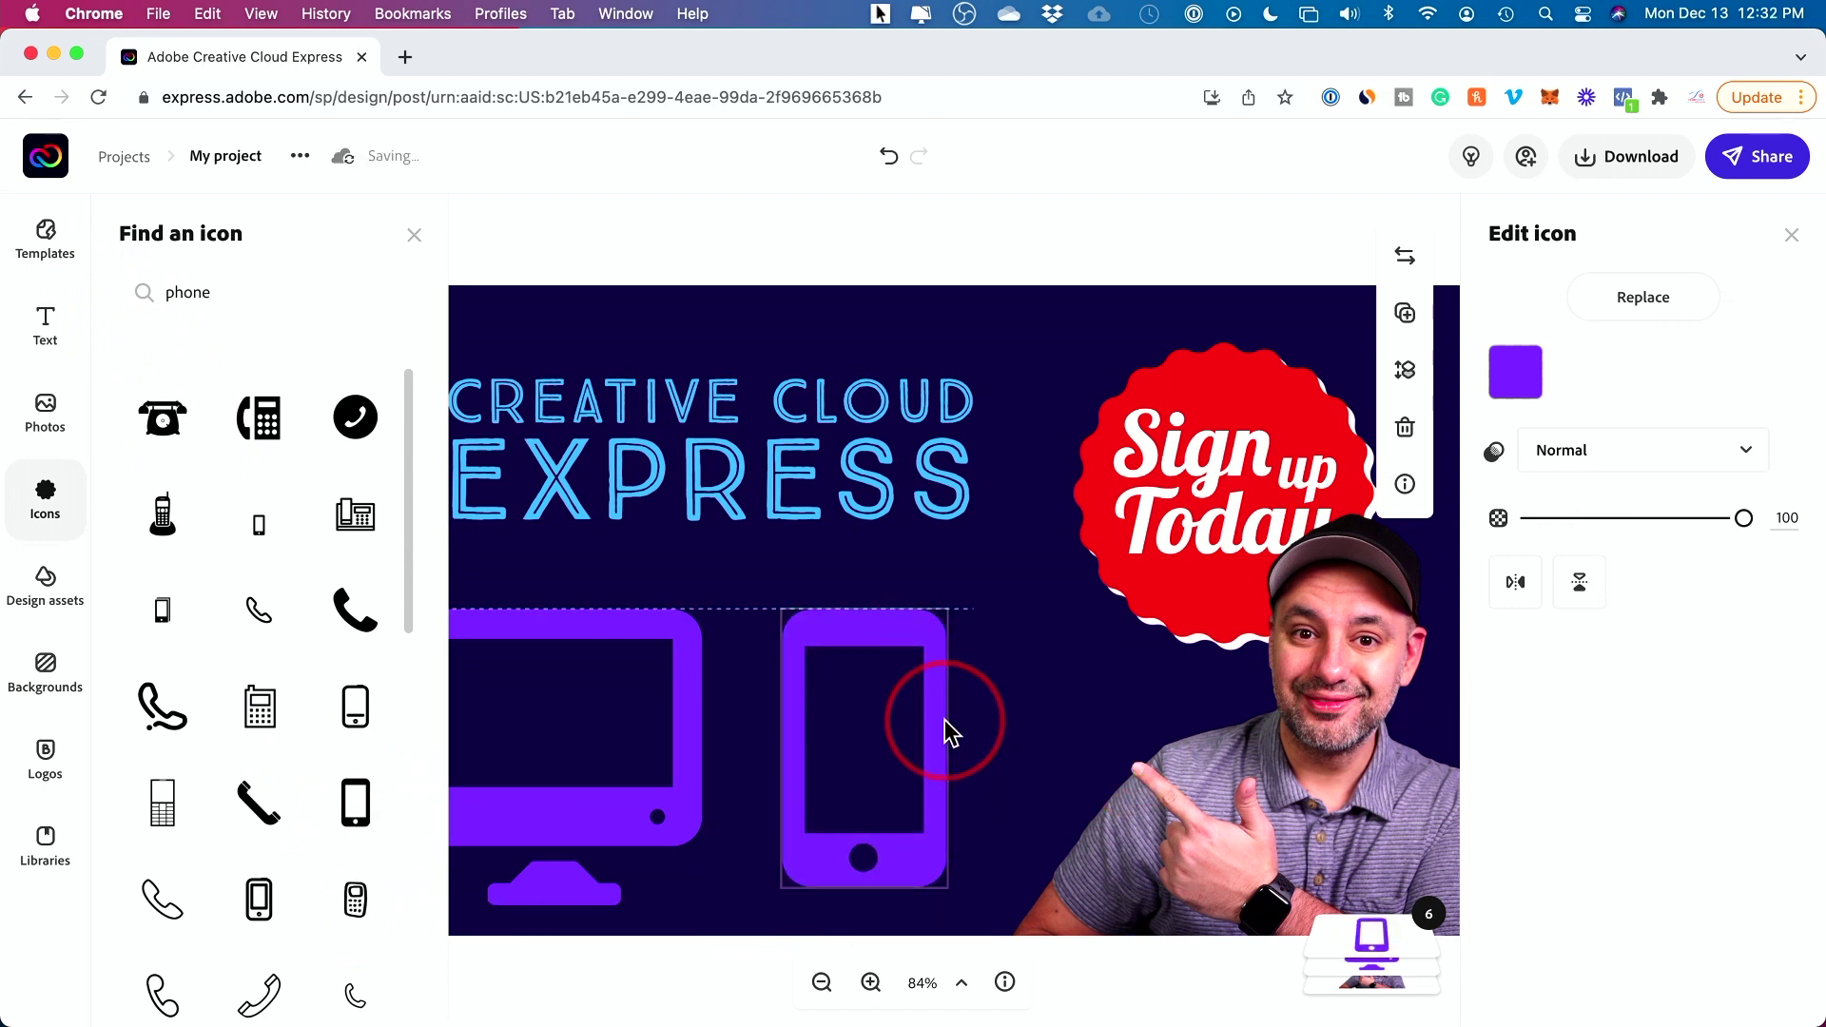
left_click(1515, 372)
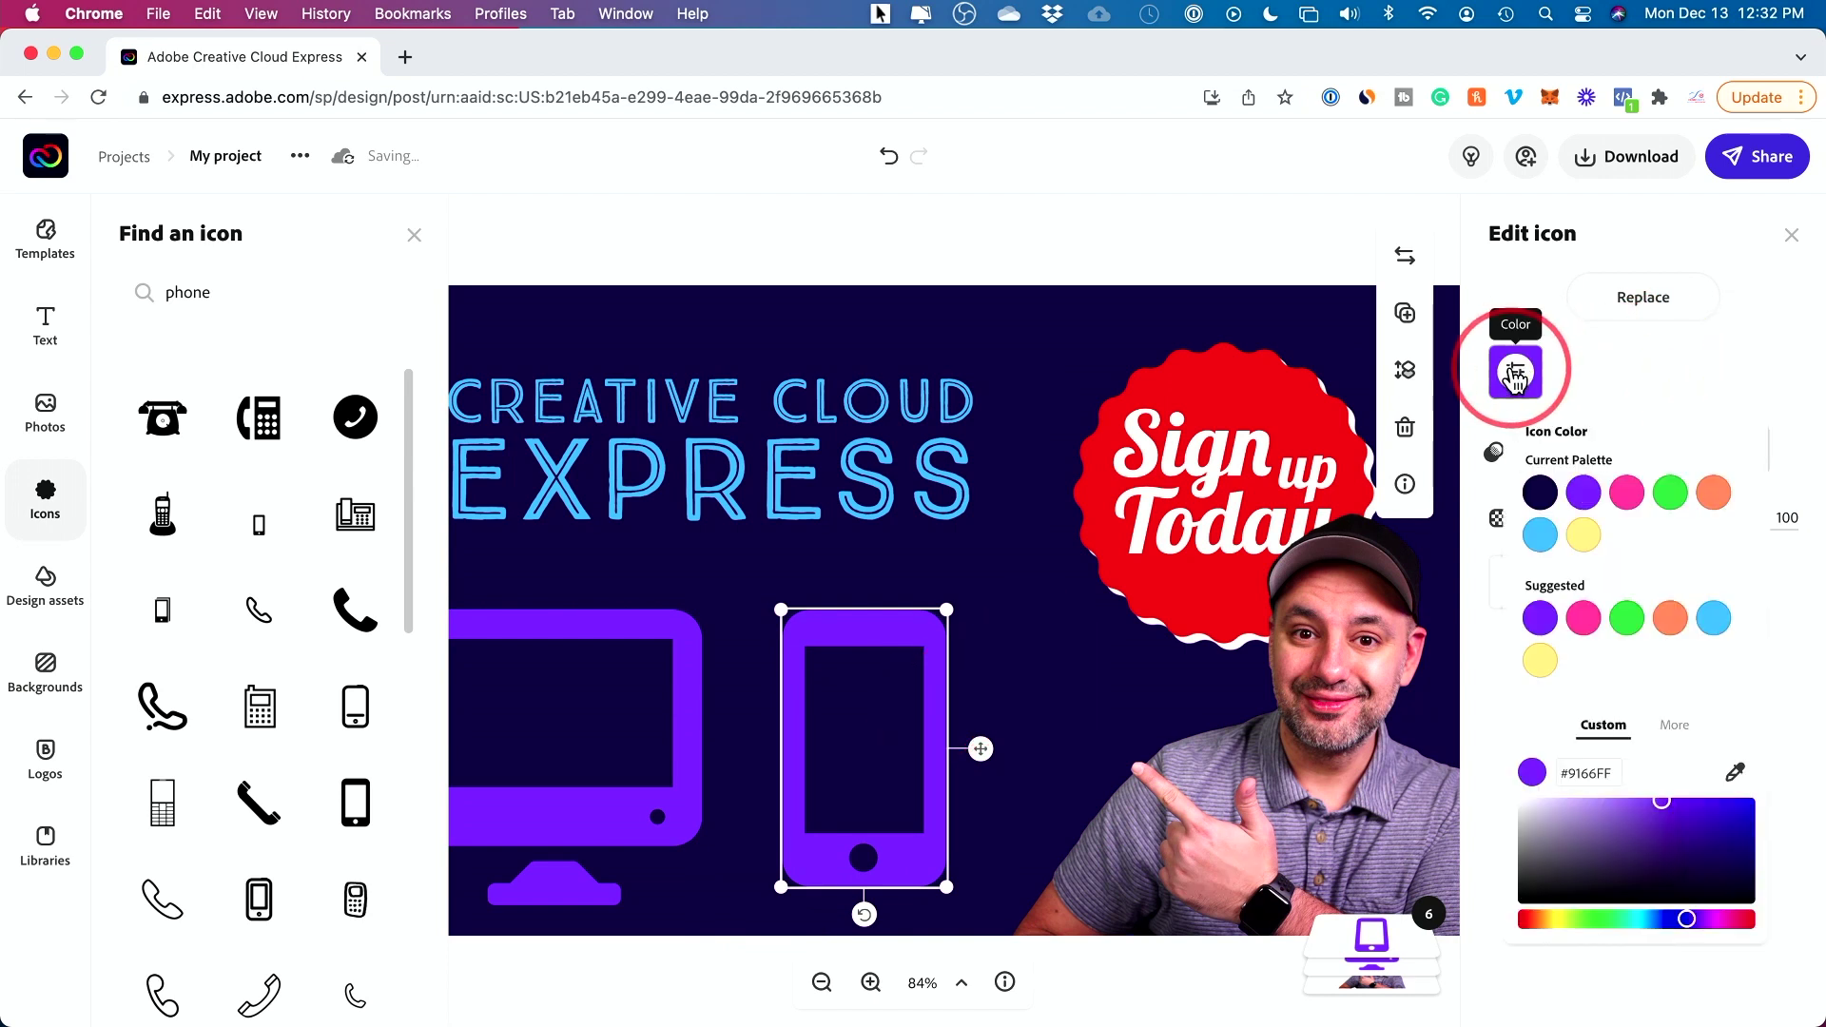
left_click(1540, 535)
left_click(1792, 235)
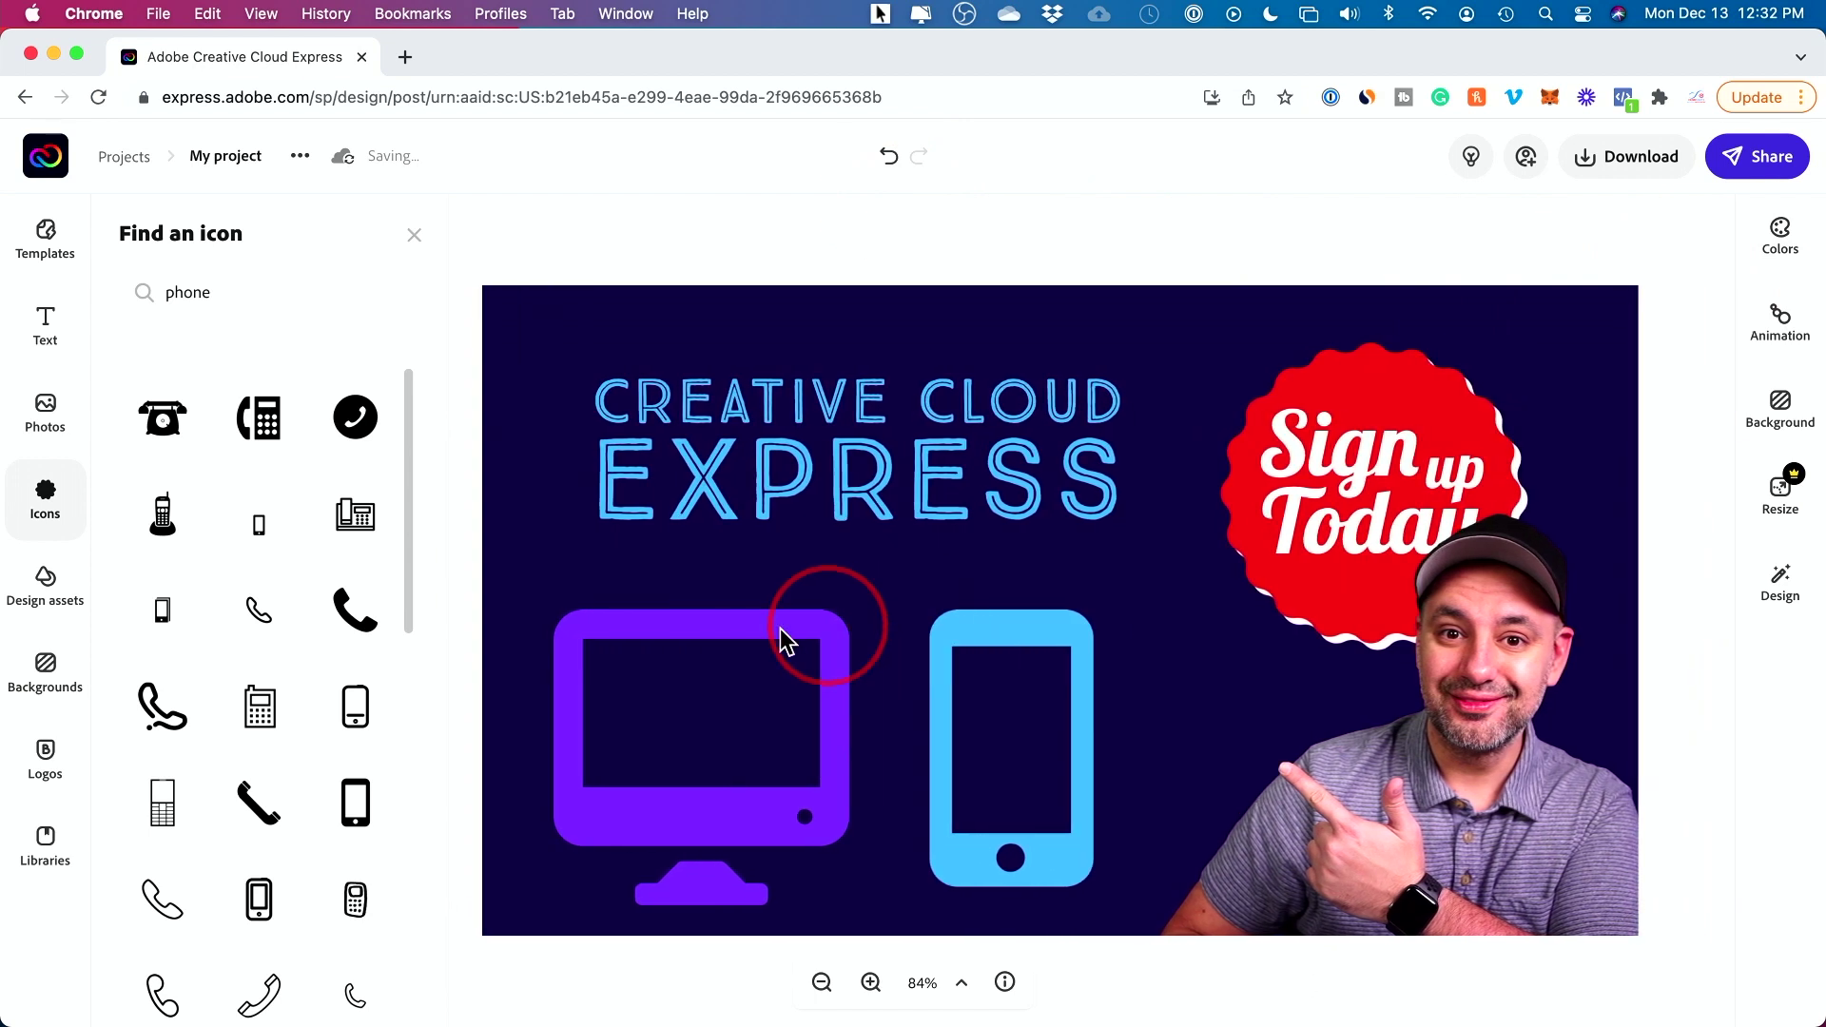
left_click(48, 675)
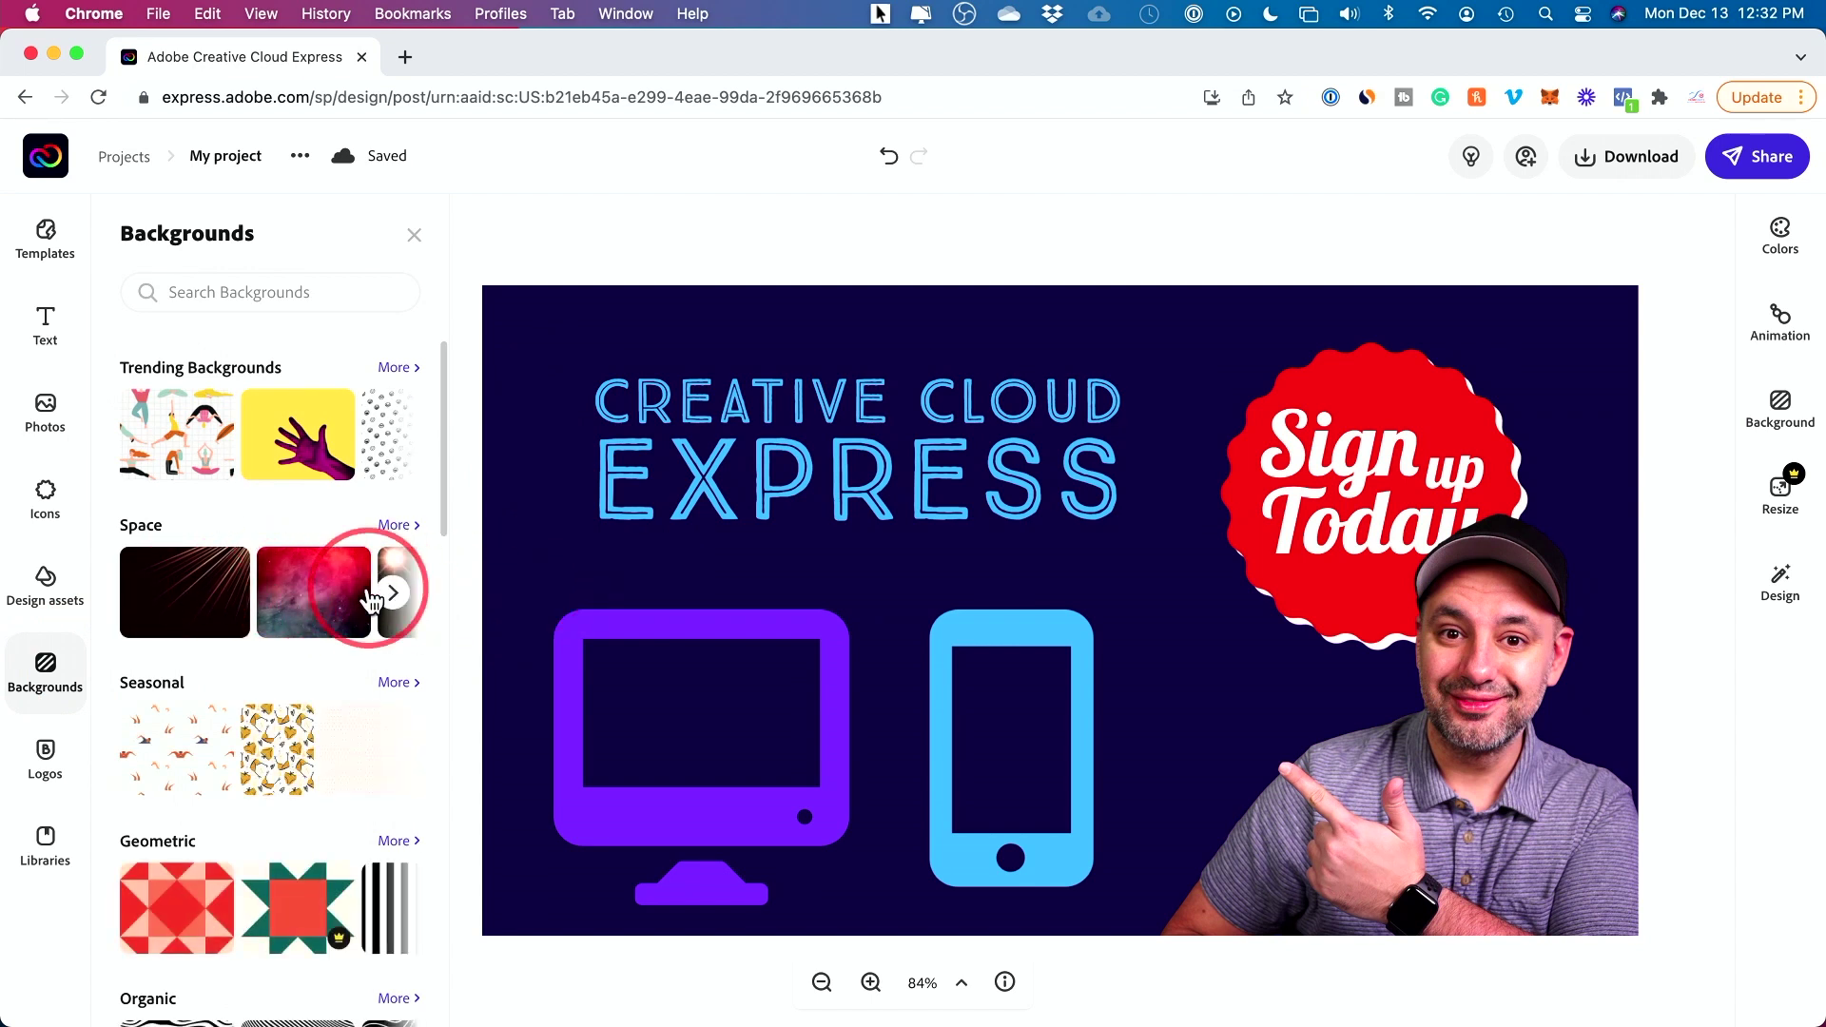
Browse the Space backgrounds and pin a dark one behind the design.
left_click(390, 592)
left_click(391, 593)
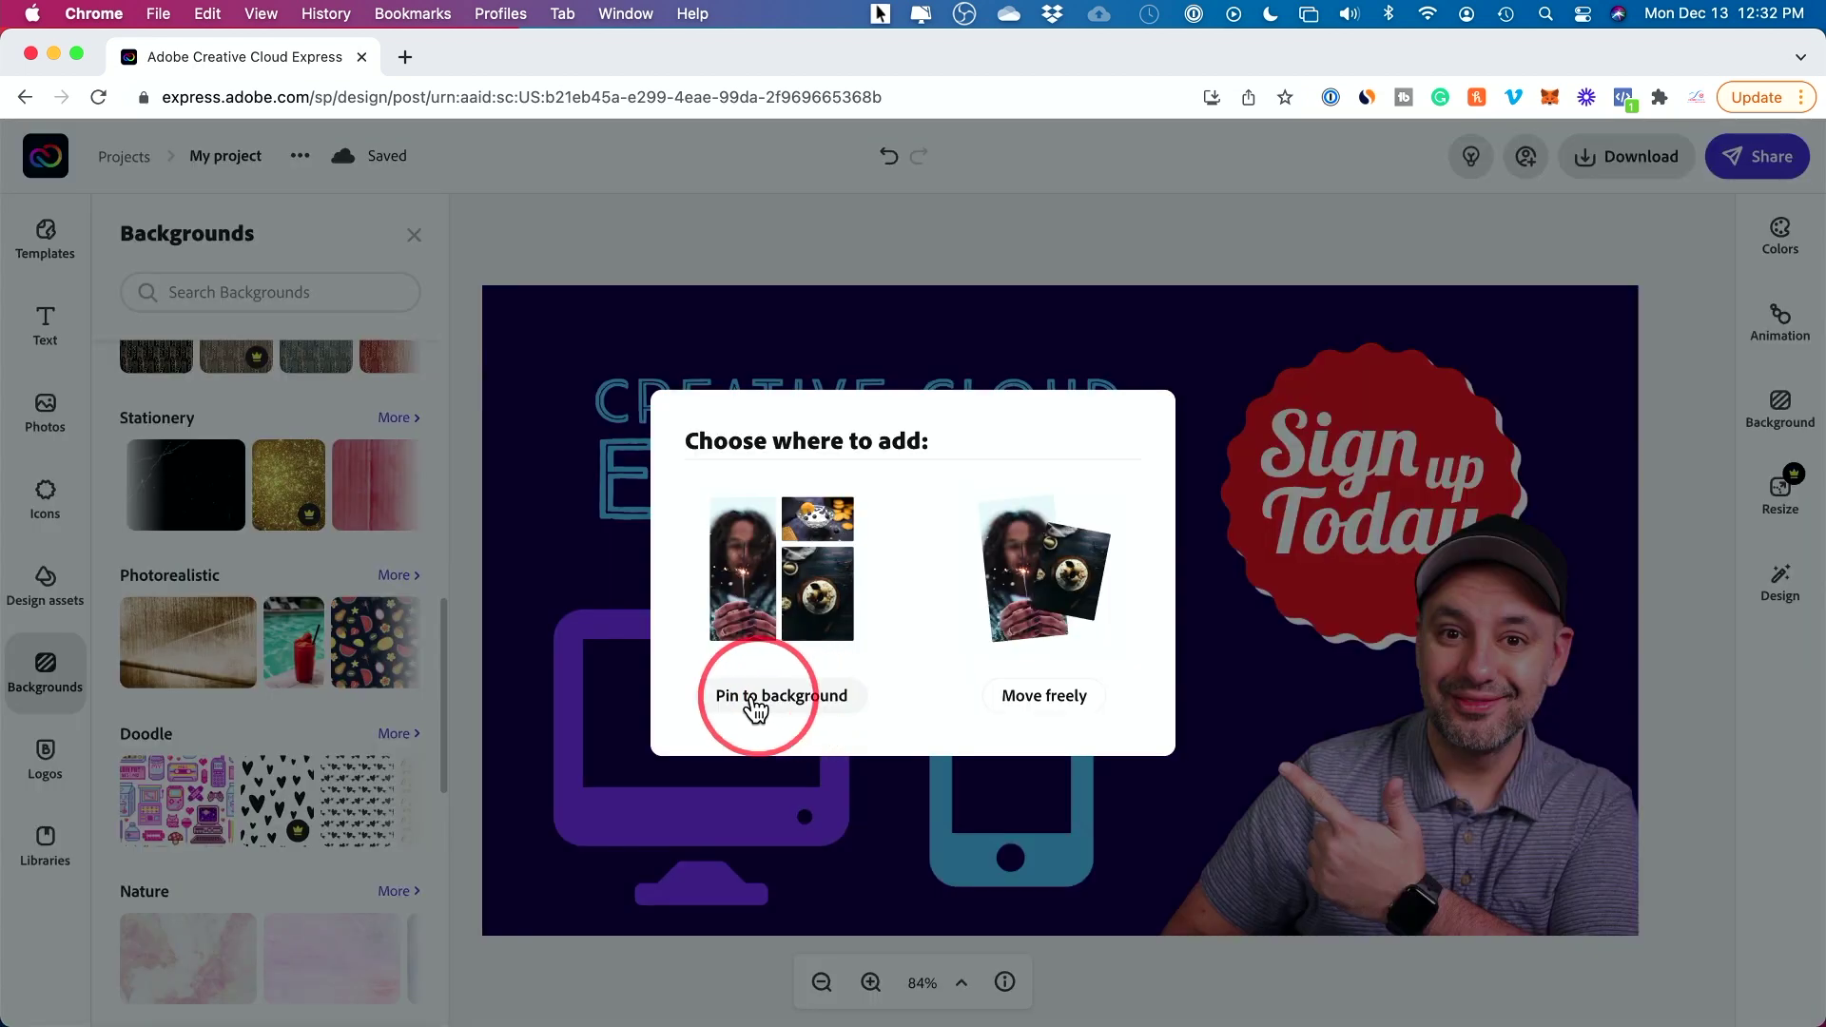
left_click(778, 709)
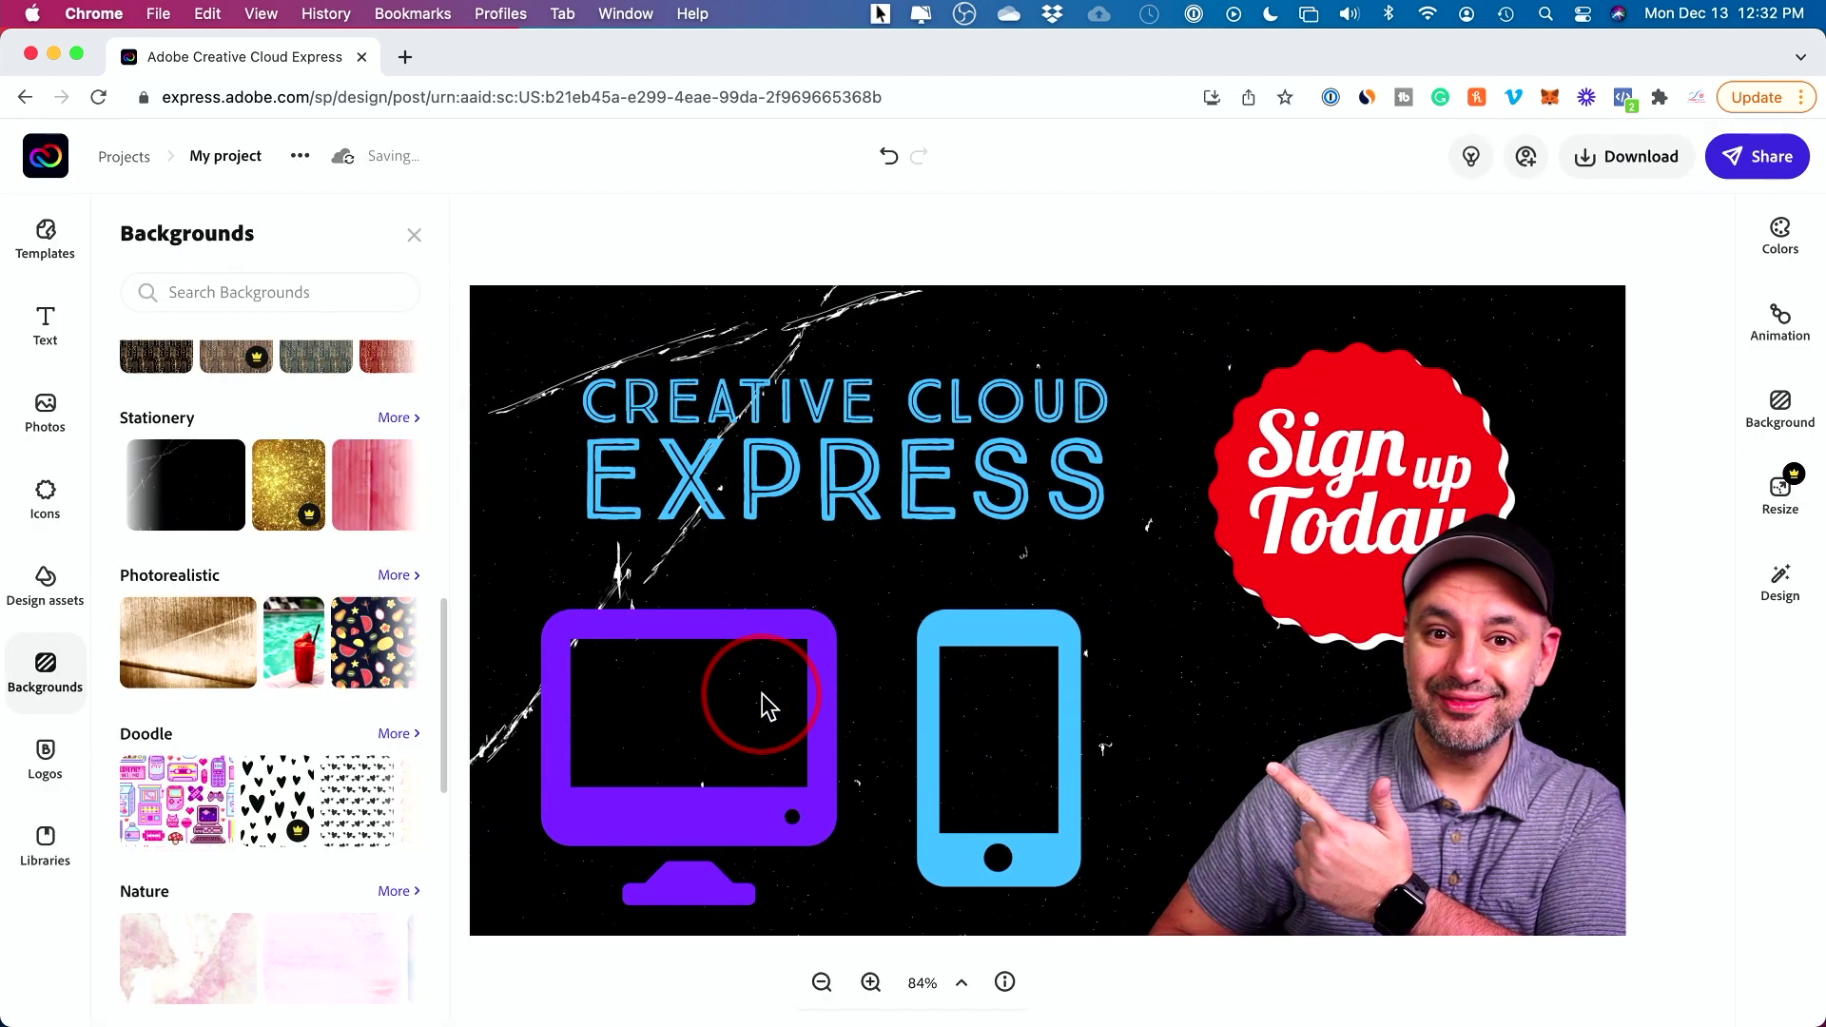
scroll(244, 699, "down", 5)
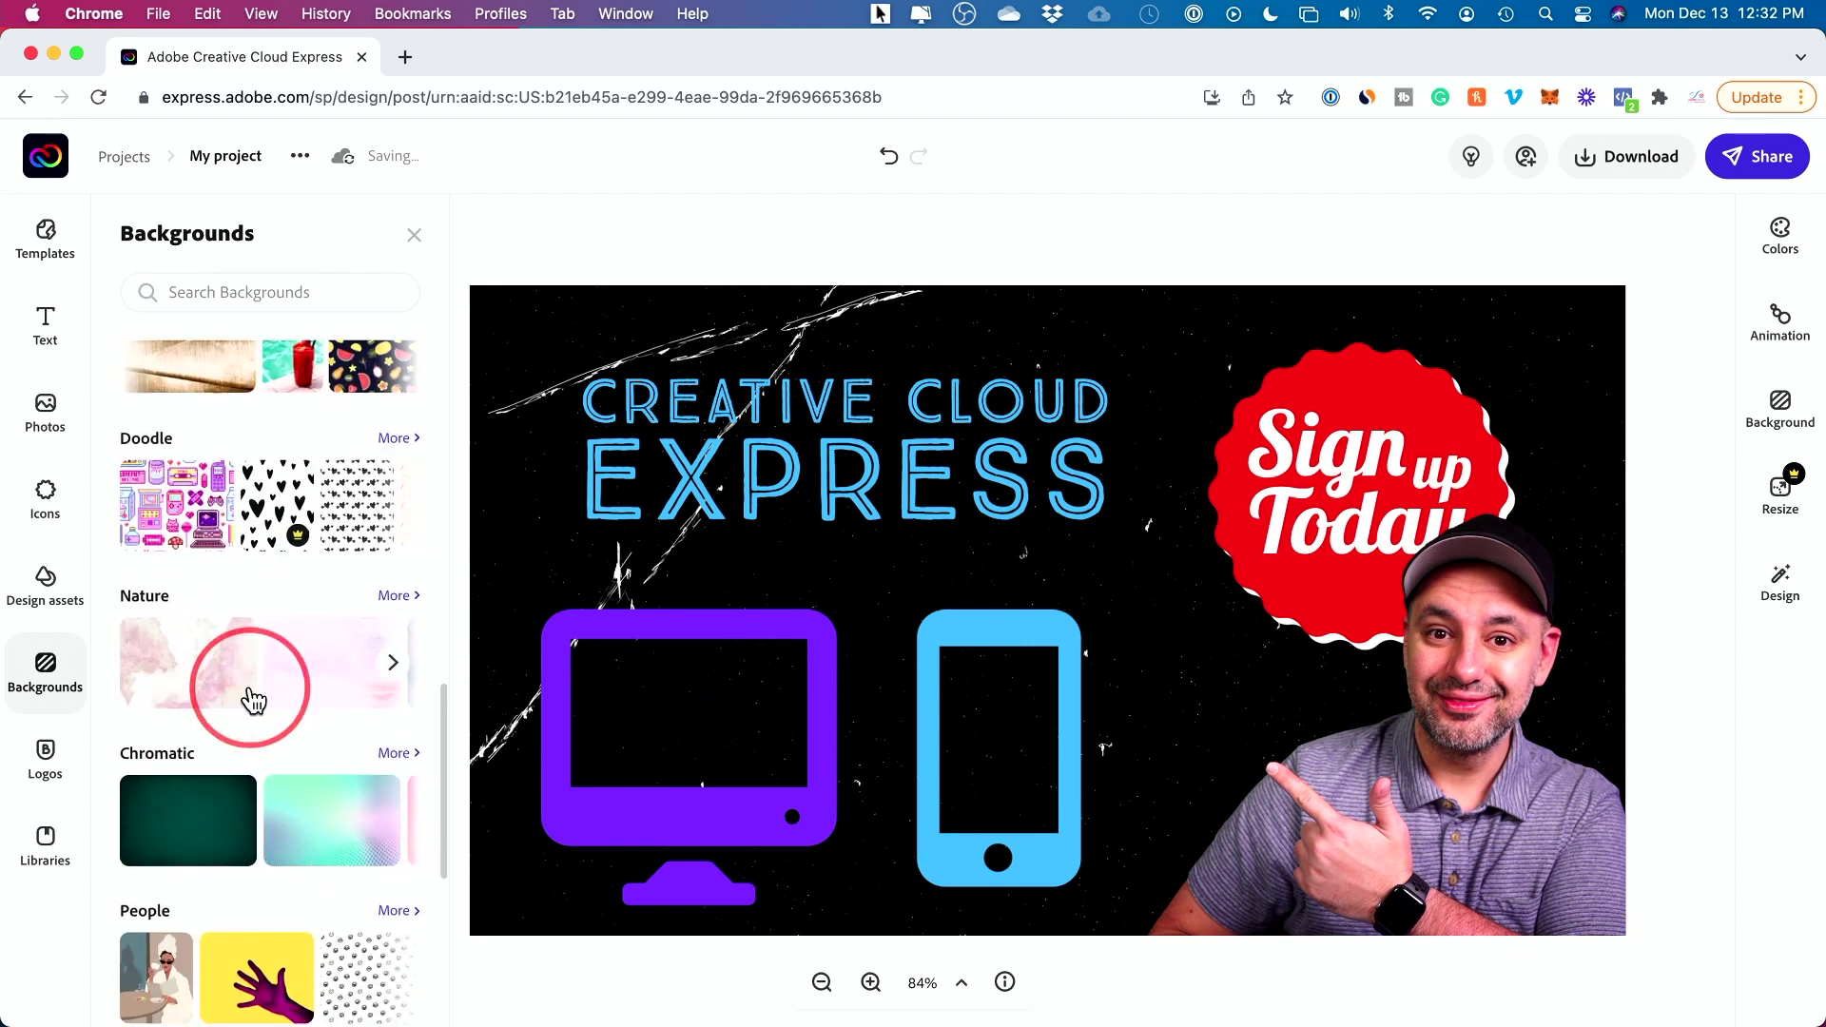
Pin the dark-green Chromatic background behind the whole design.
left_click(223, 726)
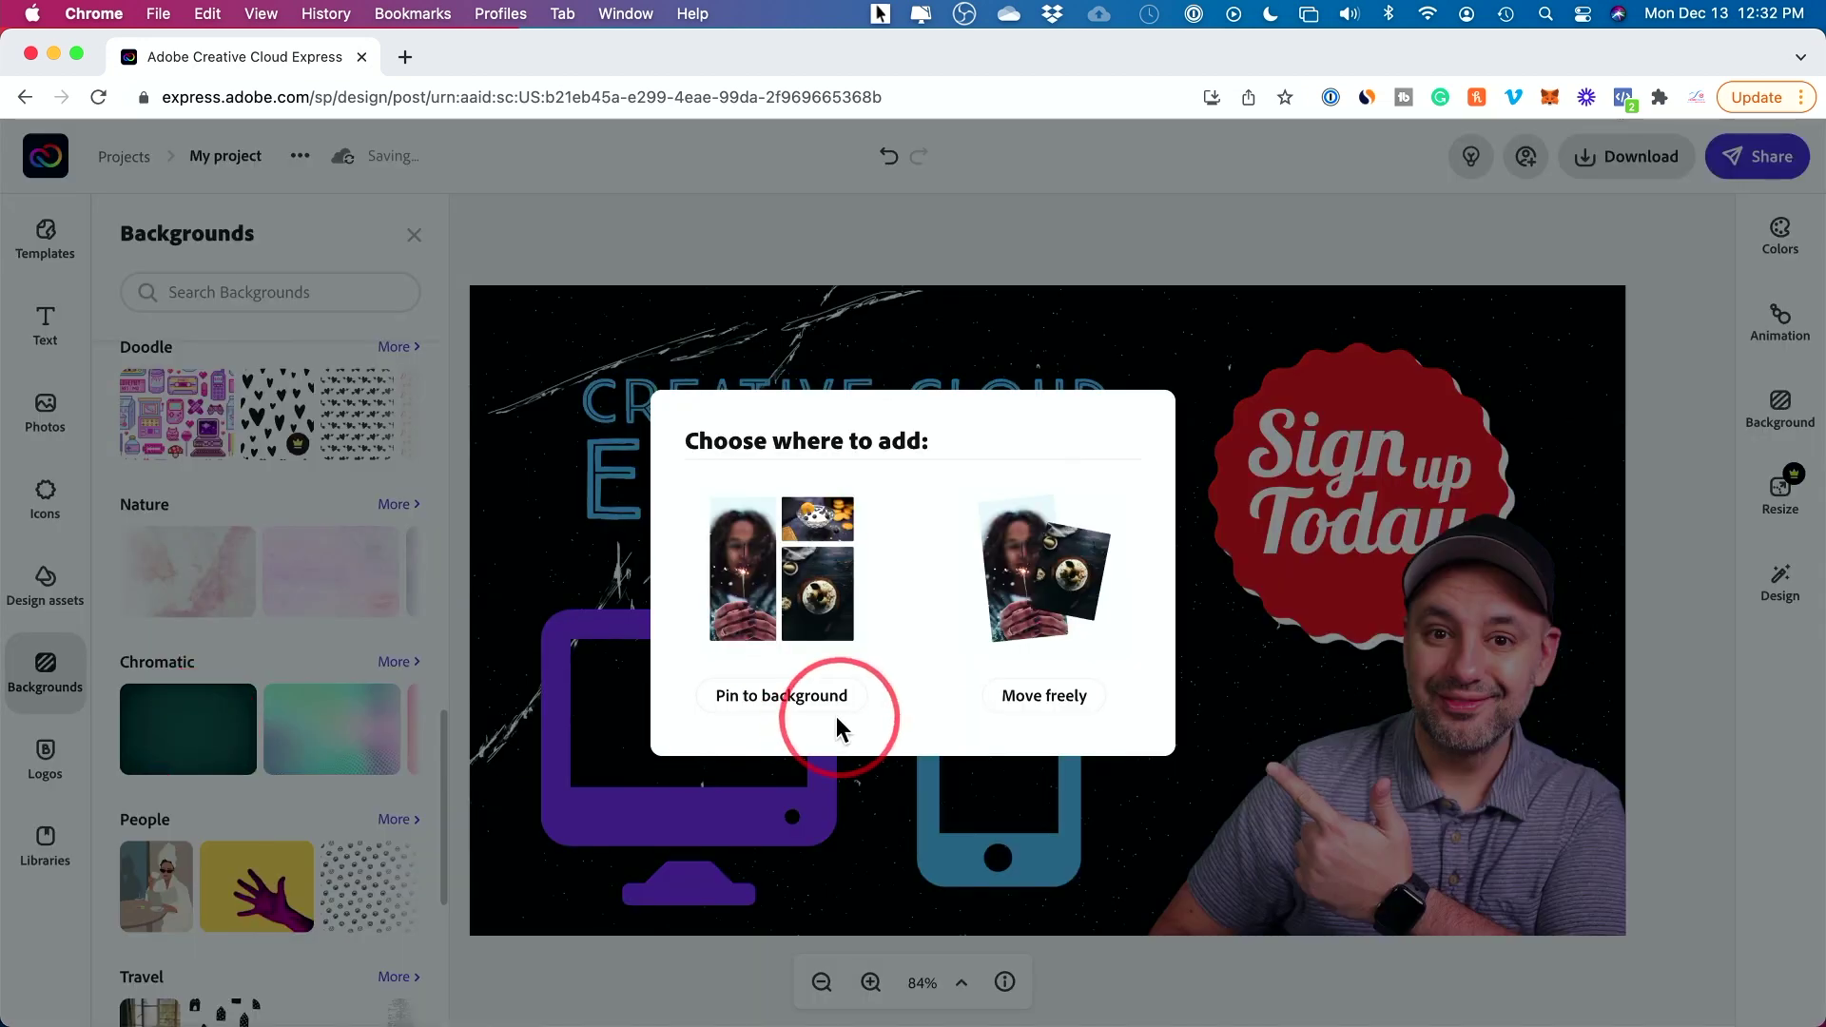
left_click(758, 705)
left_click(1269, 669)
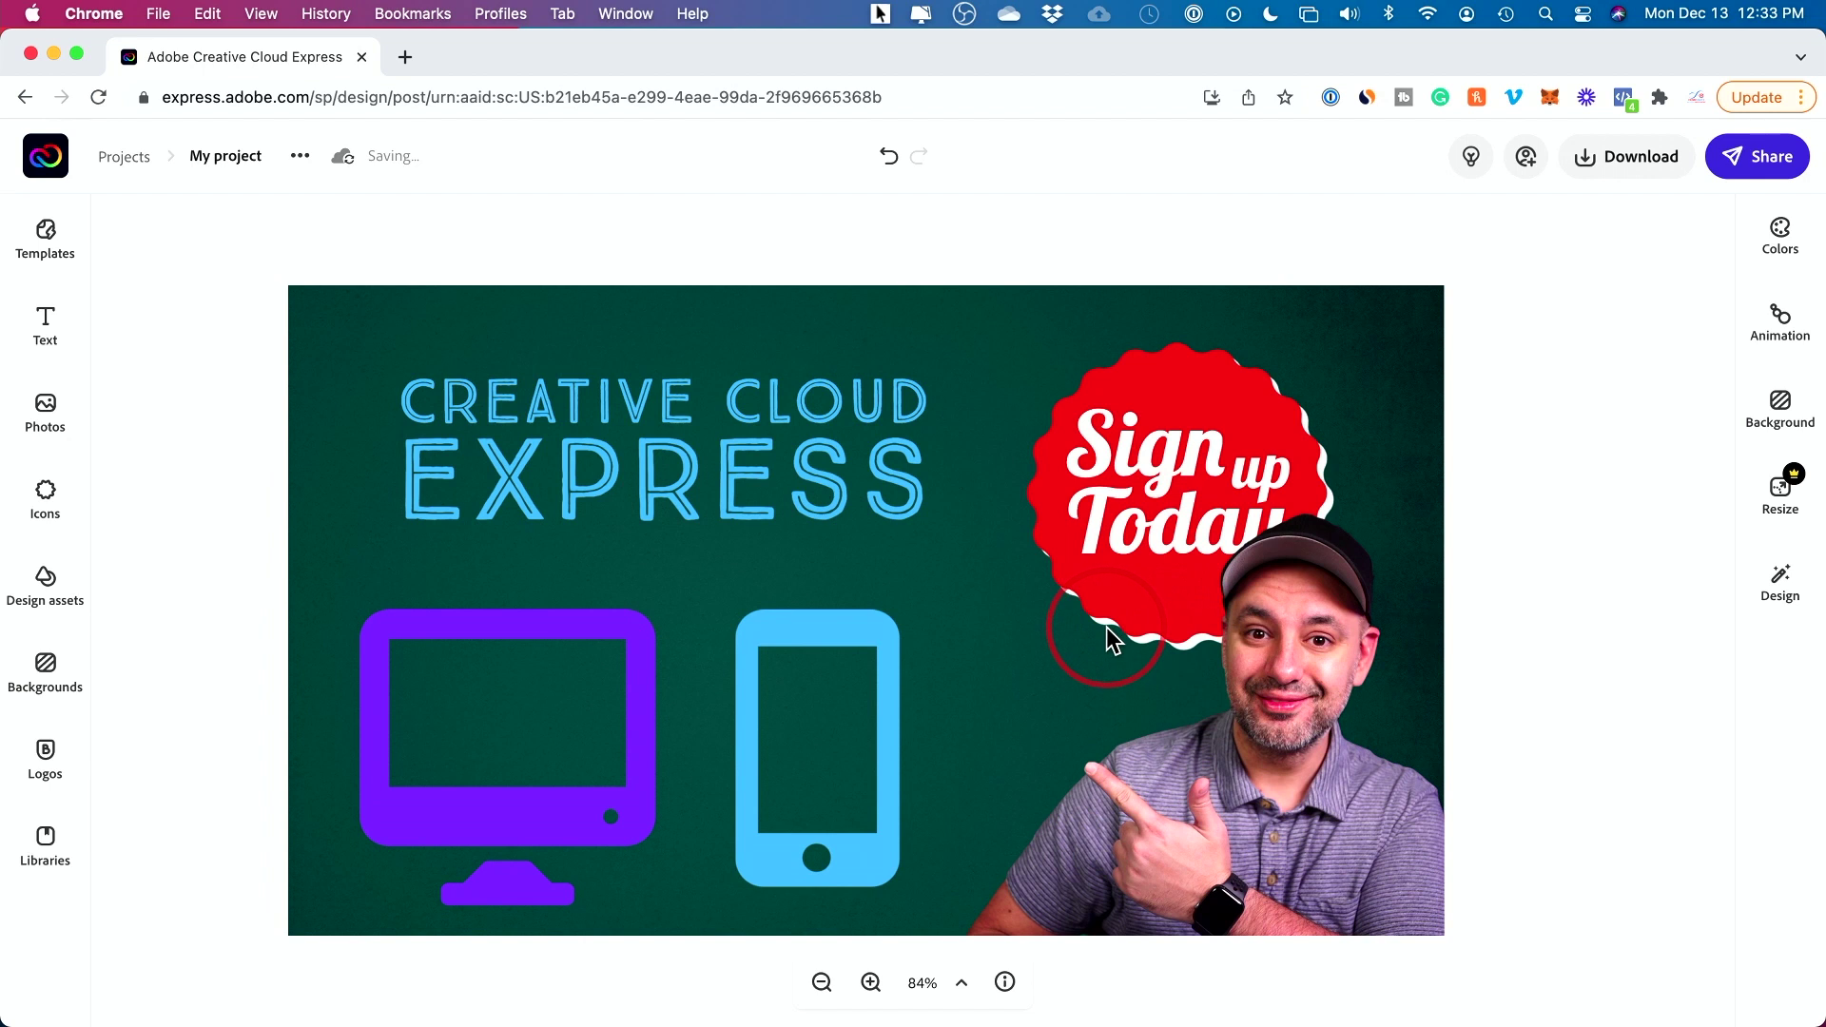
left_click(45, 582)
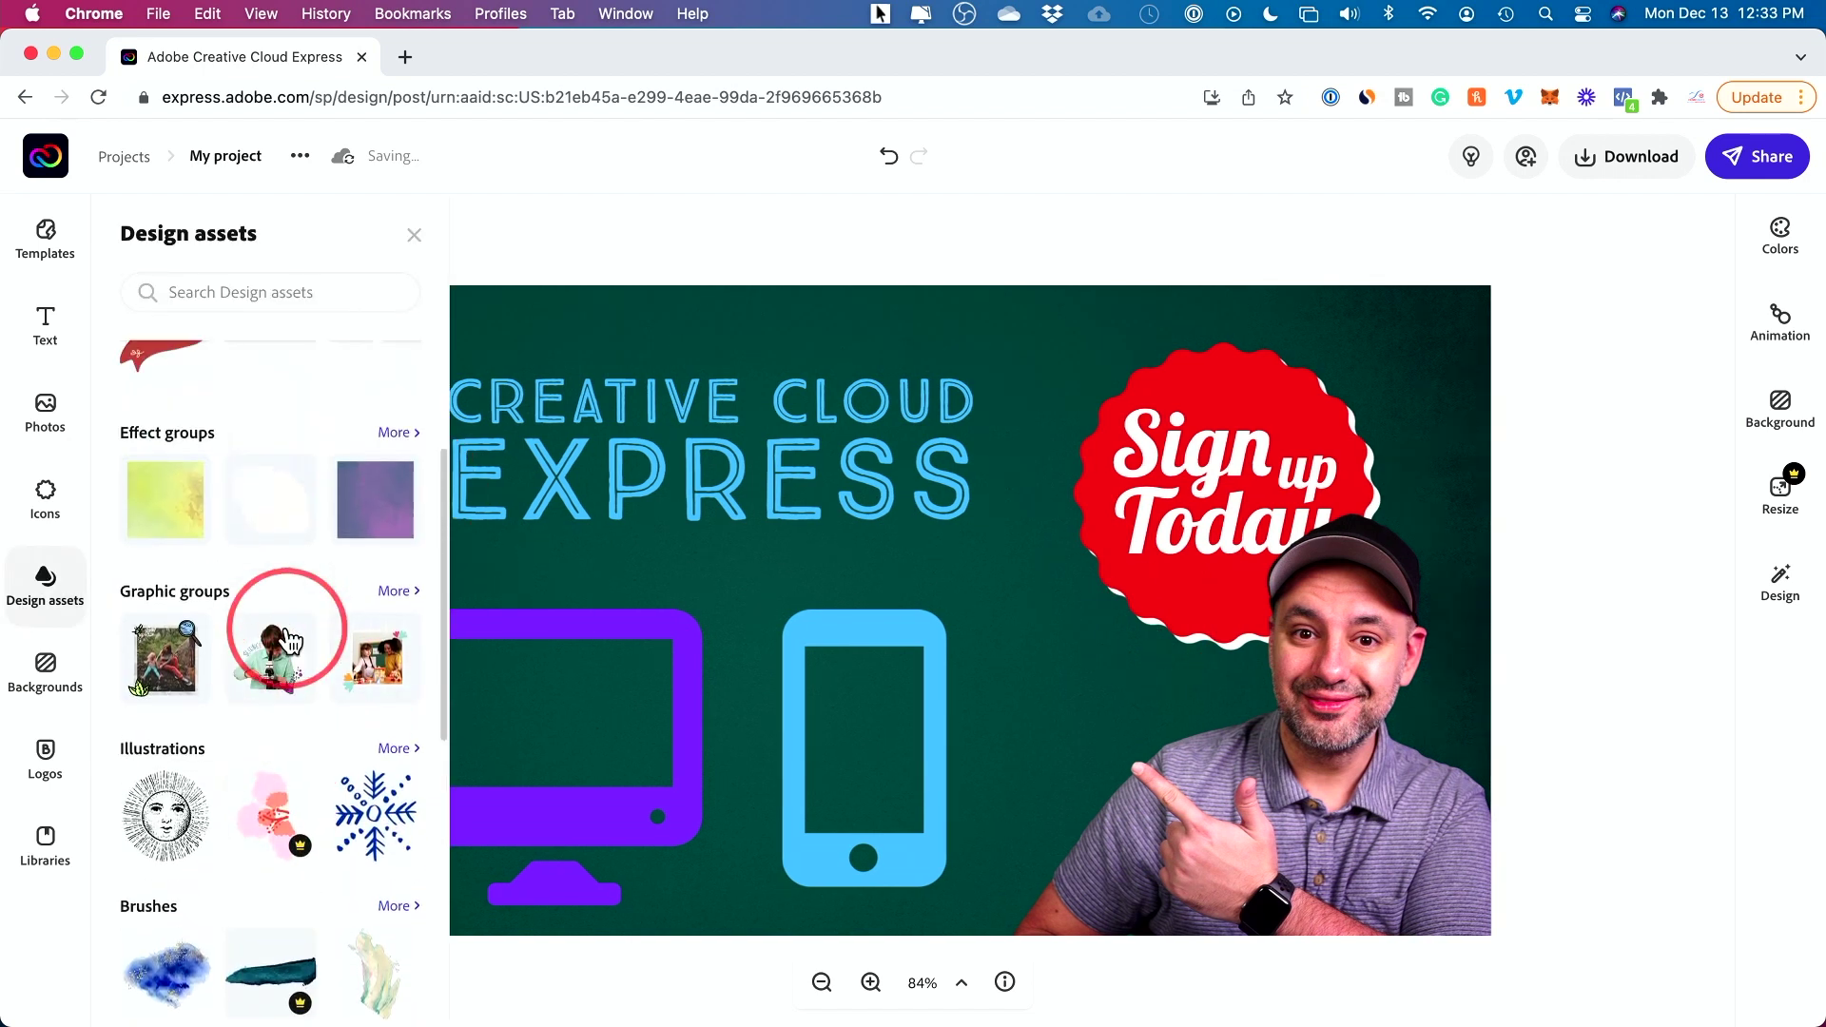
scroll(285, 627, "down", 3)
scroll(282, 749, "down", 4)
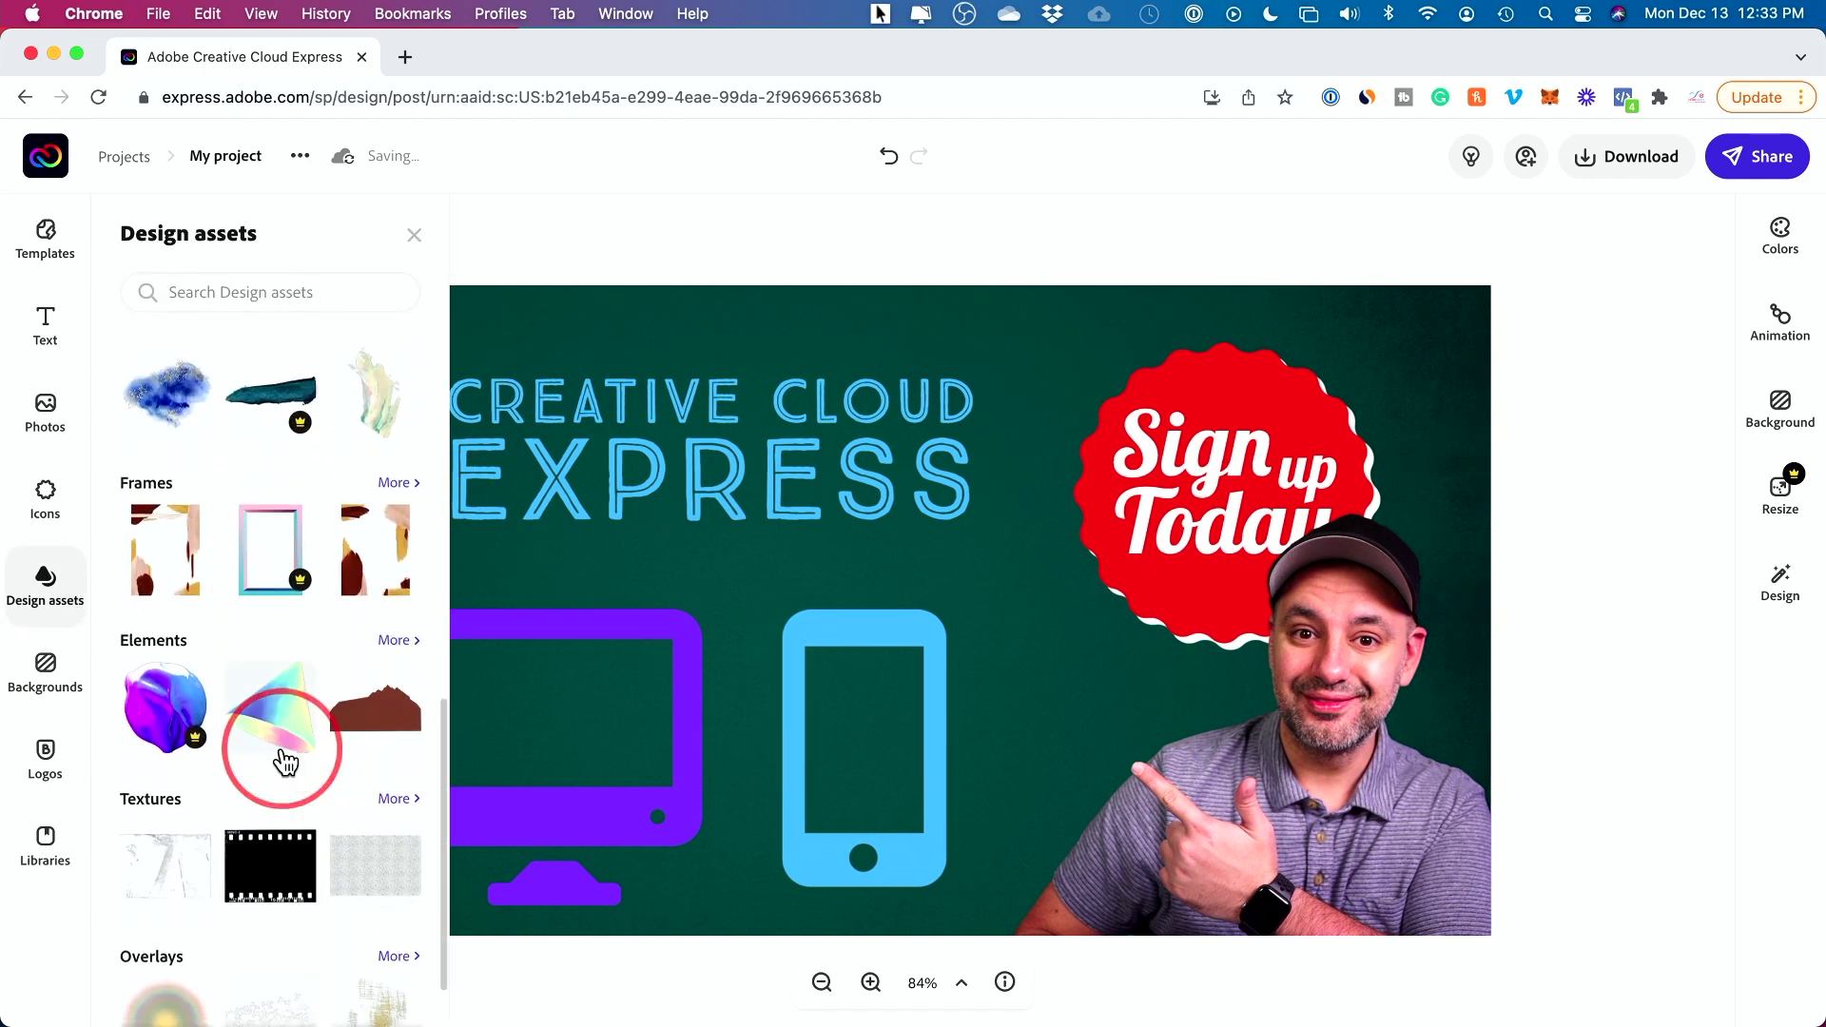
scroll(257, 795, "up", 10)
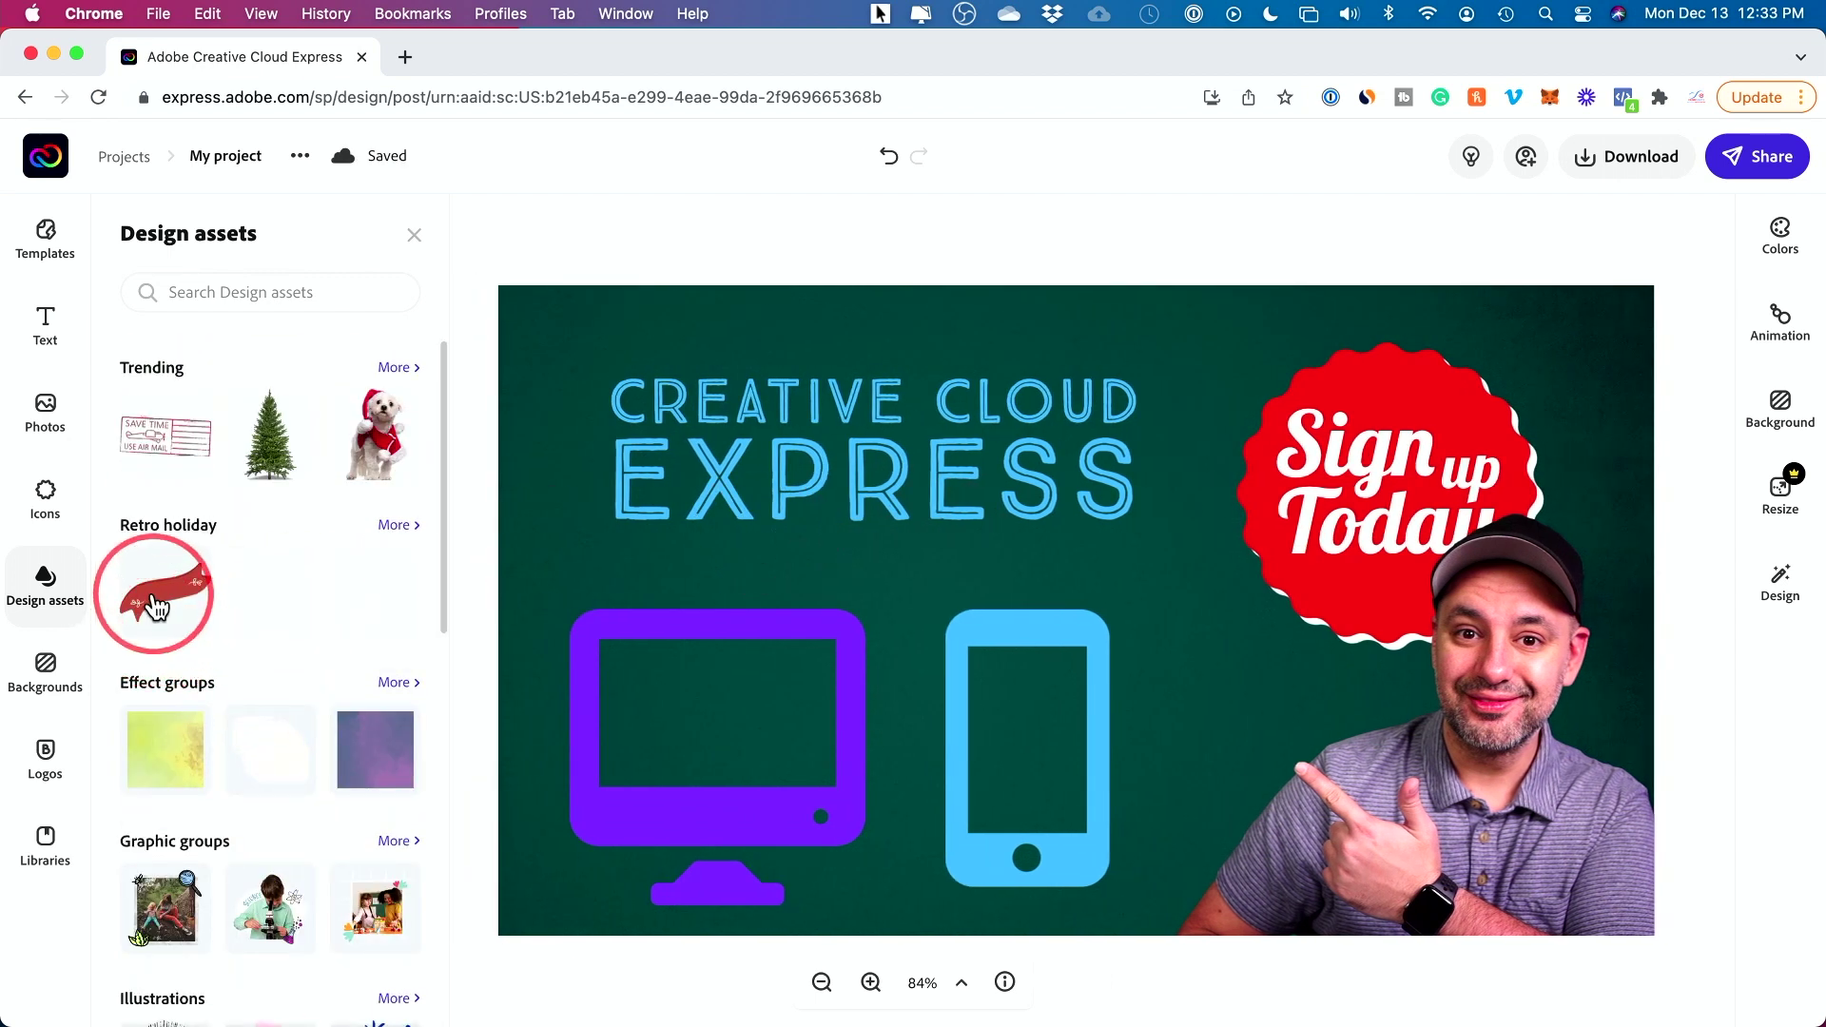
left_click_drag(163, 583, 551, 363)
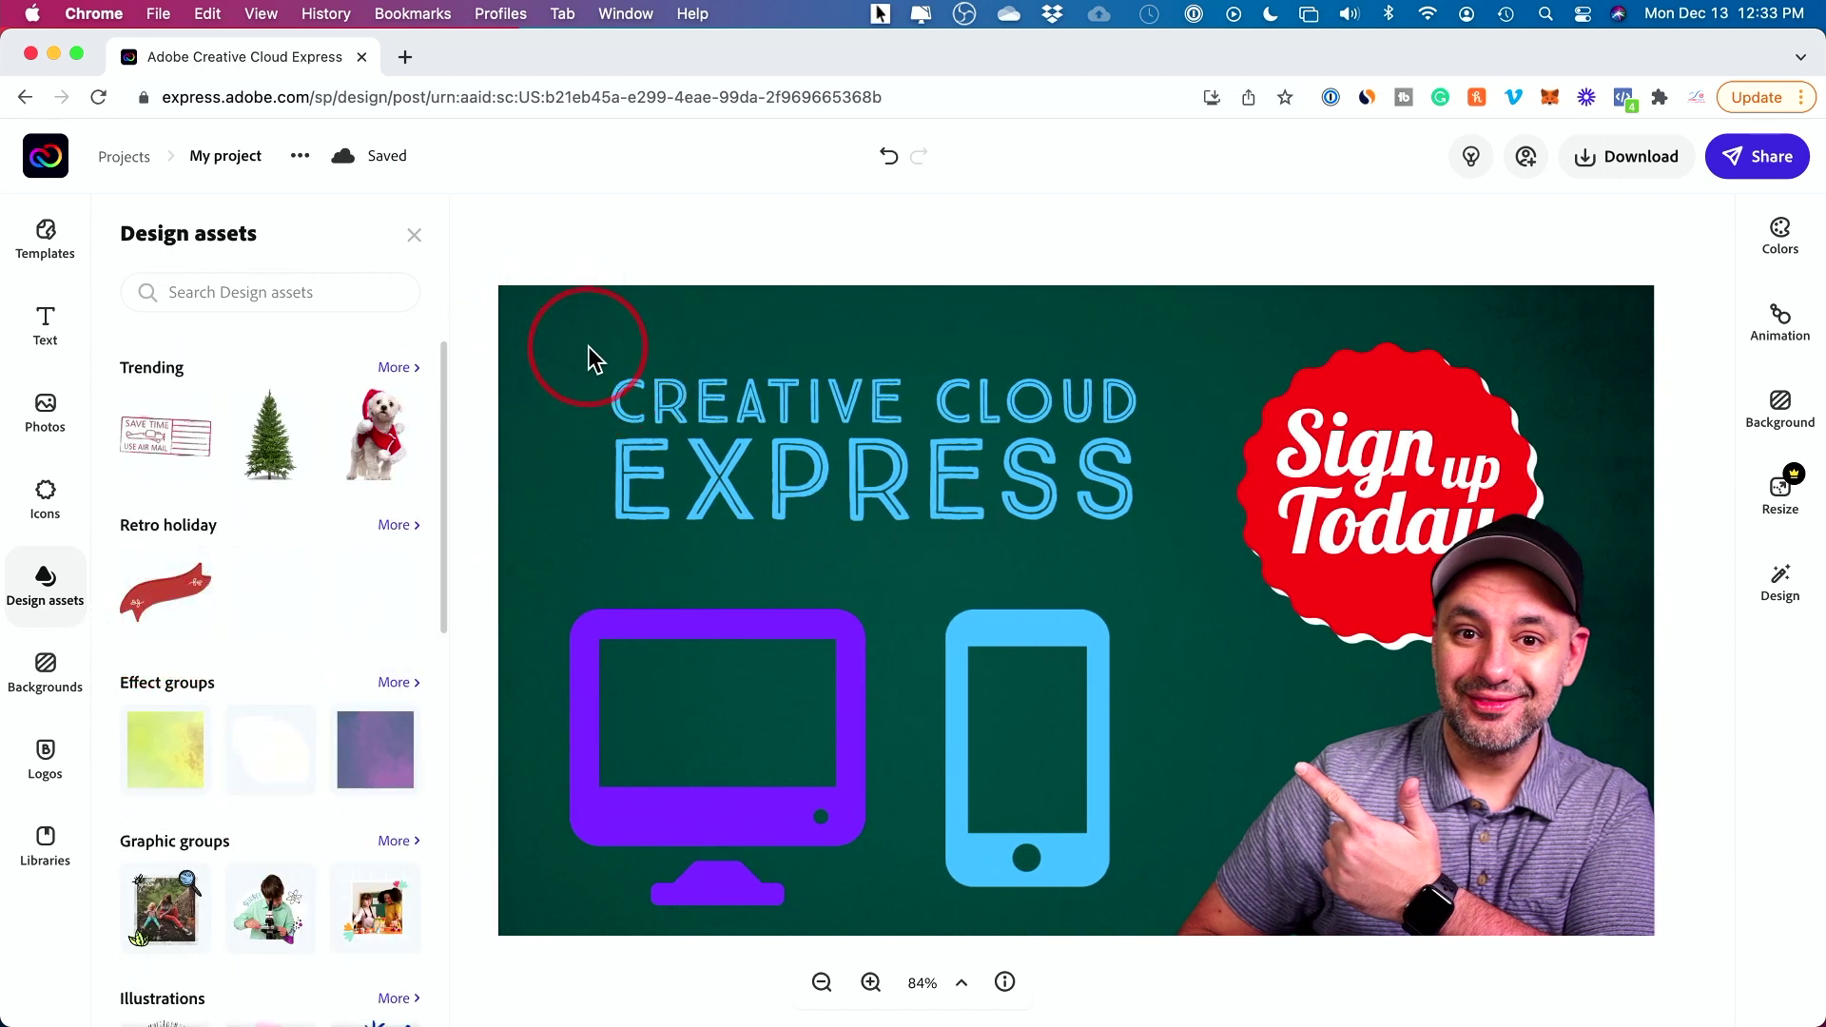
left_click(670, 393)
left_click_drag(635, 404, 665, 325)
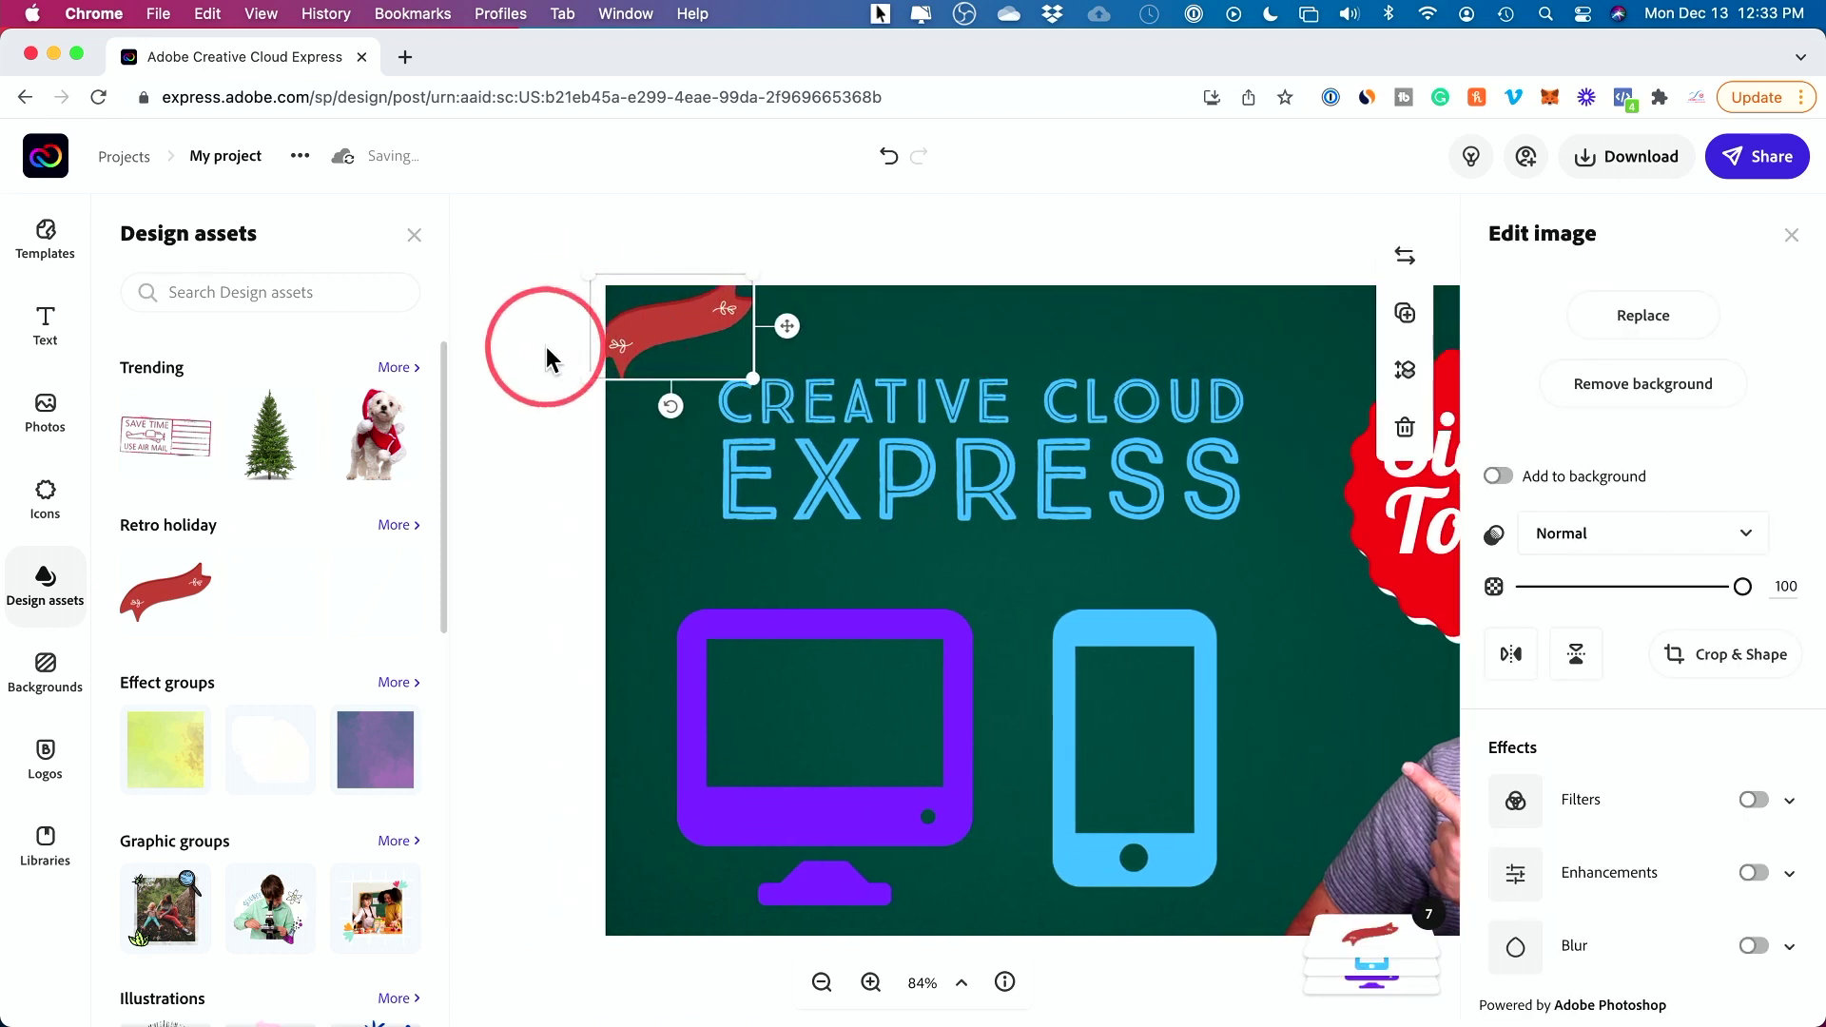
key("Delete")
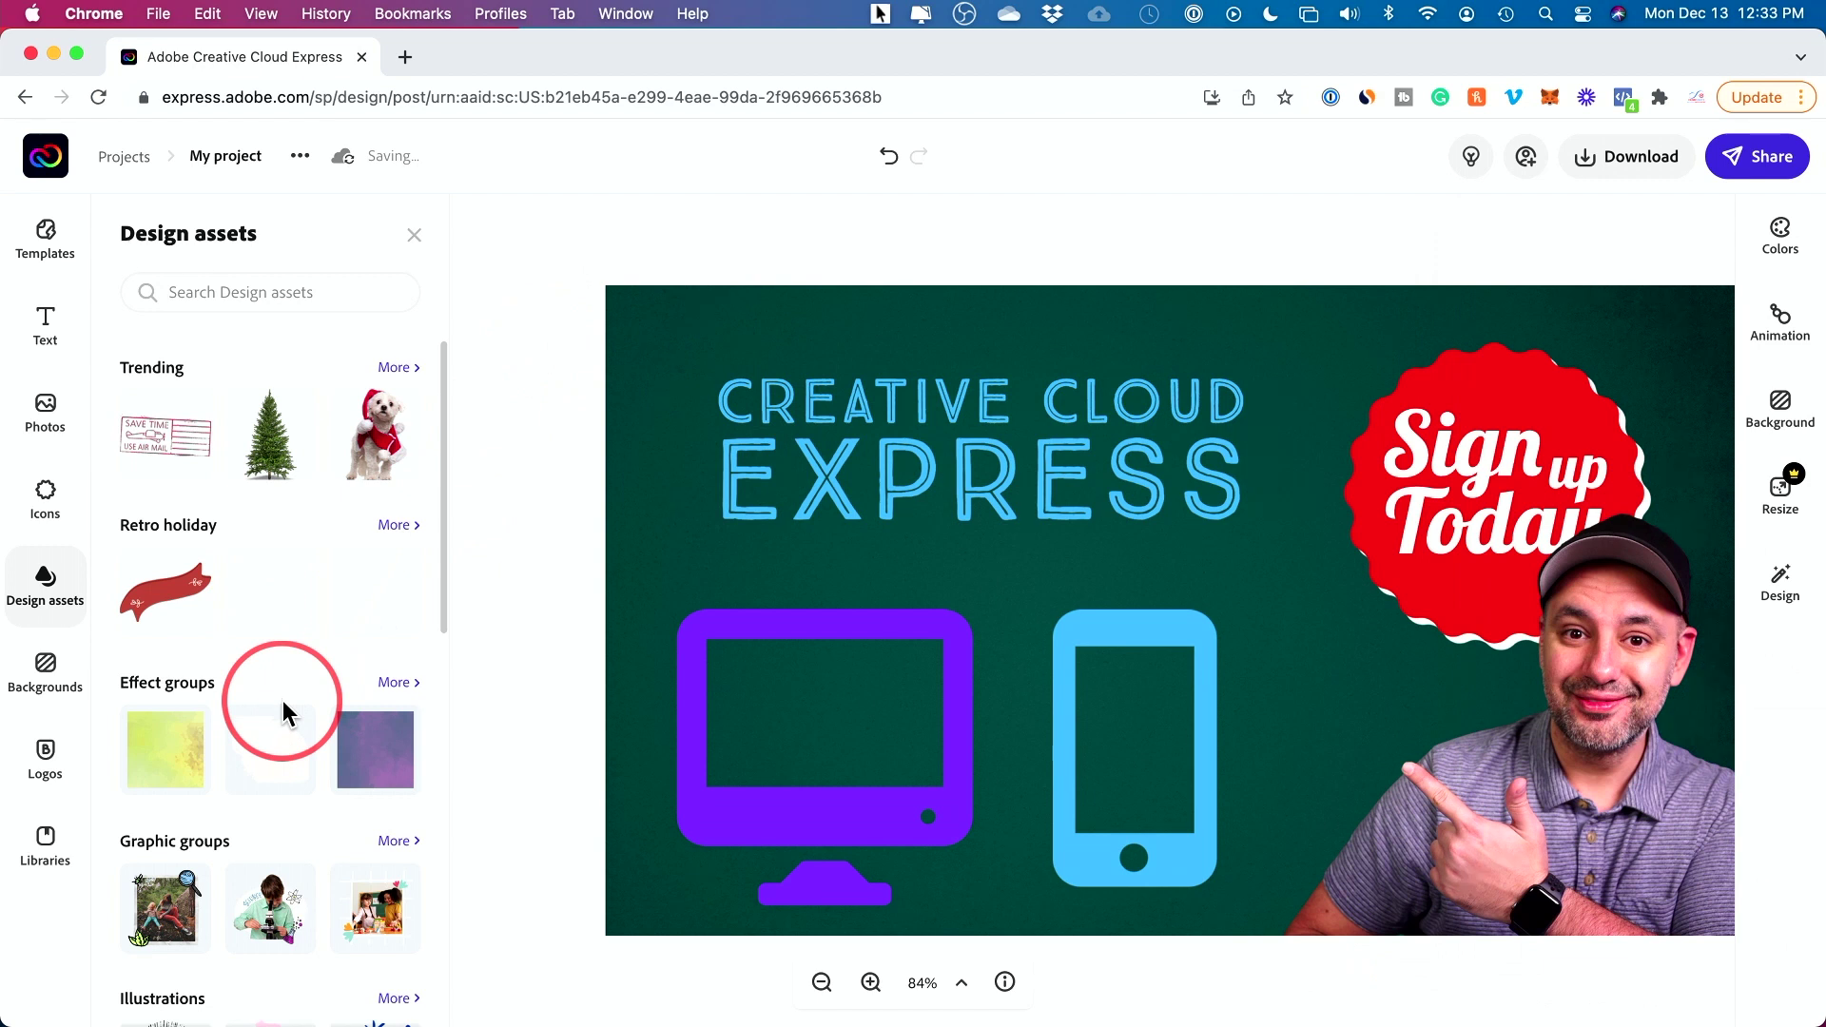
Show the Education YouTube thumbnail templates beside the design, starting from the Logos collection.
left_click(52, 761)
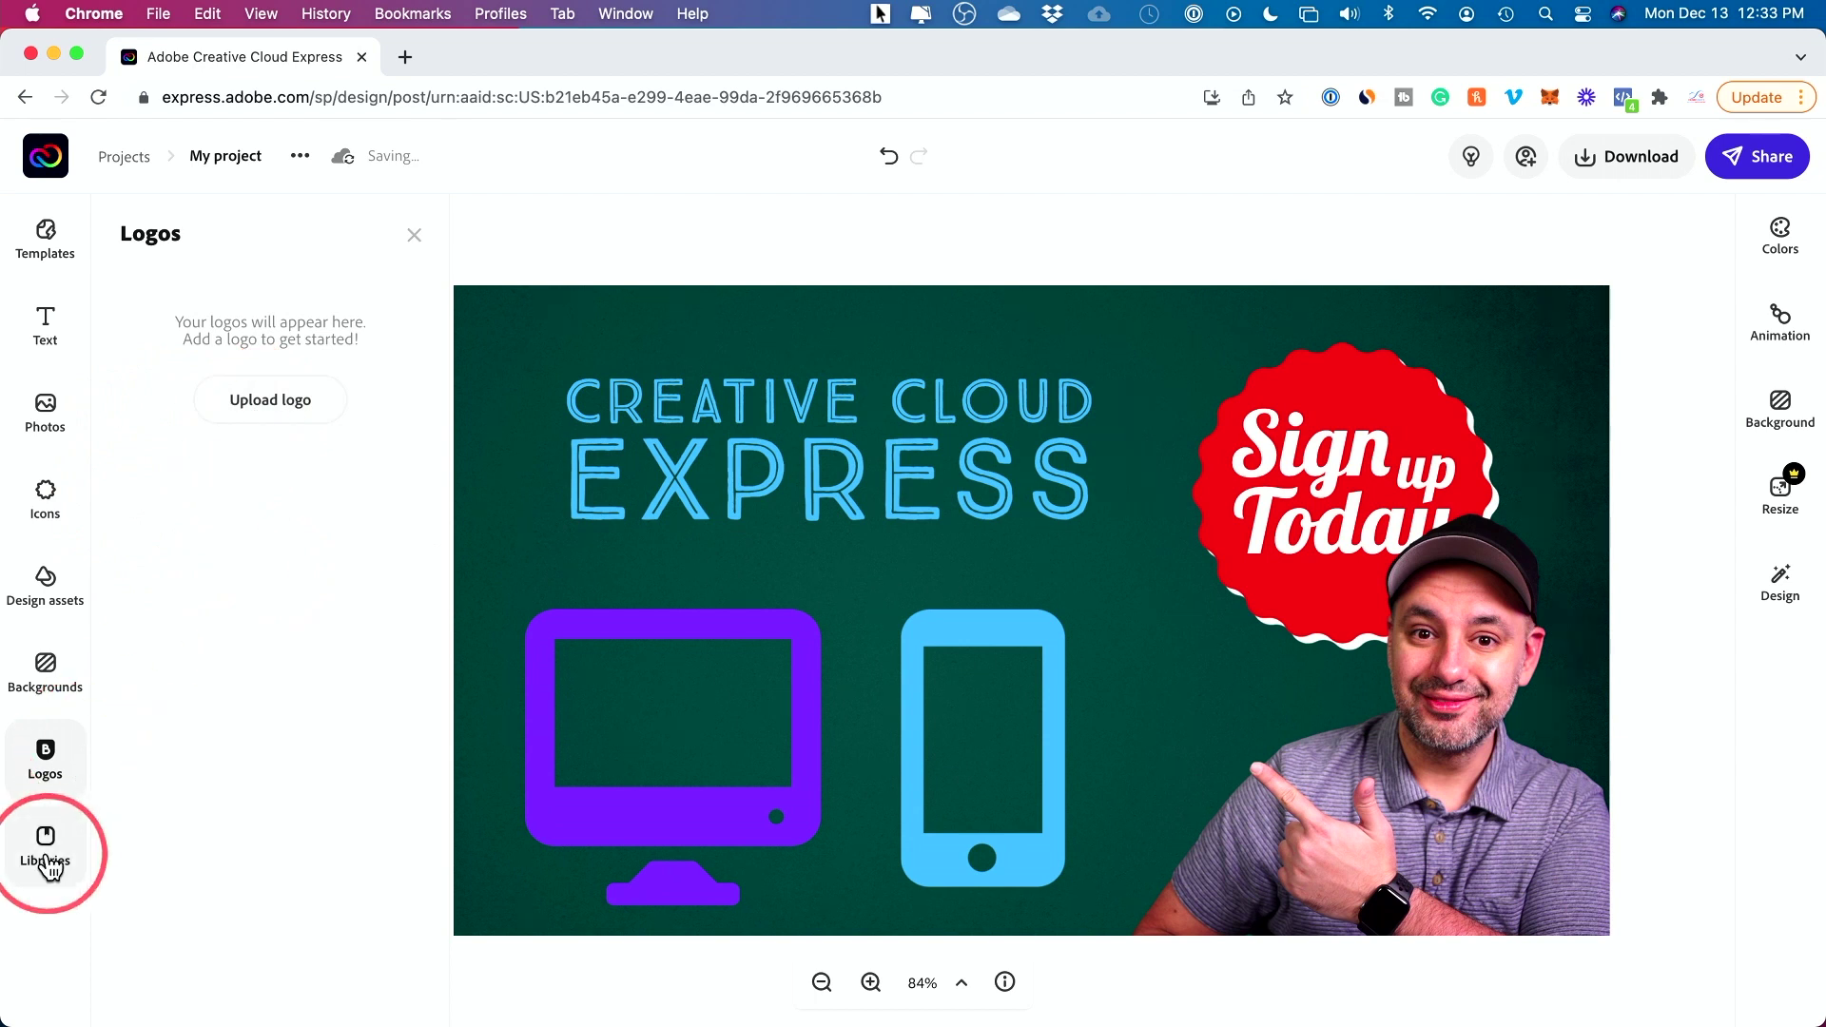
left_click(44, 245)
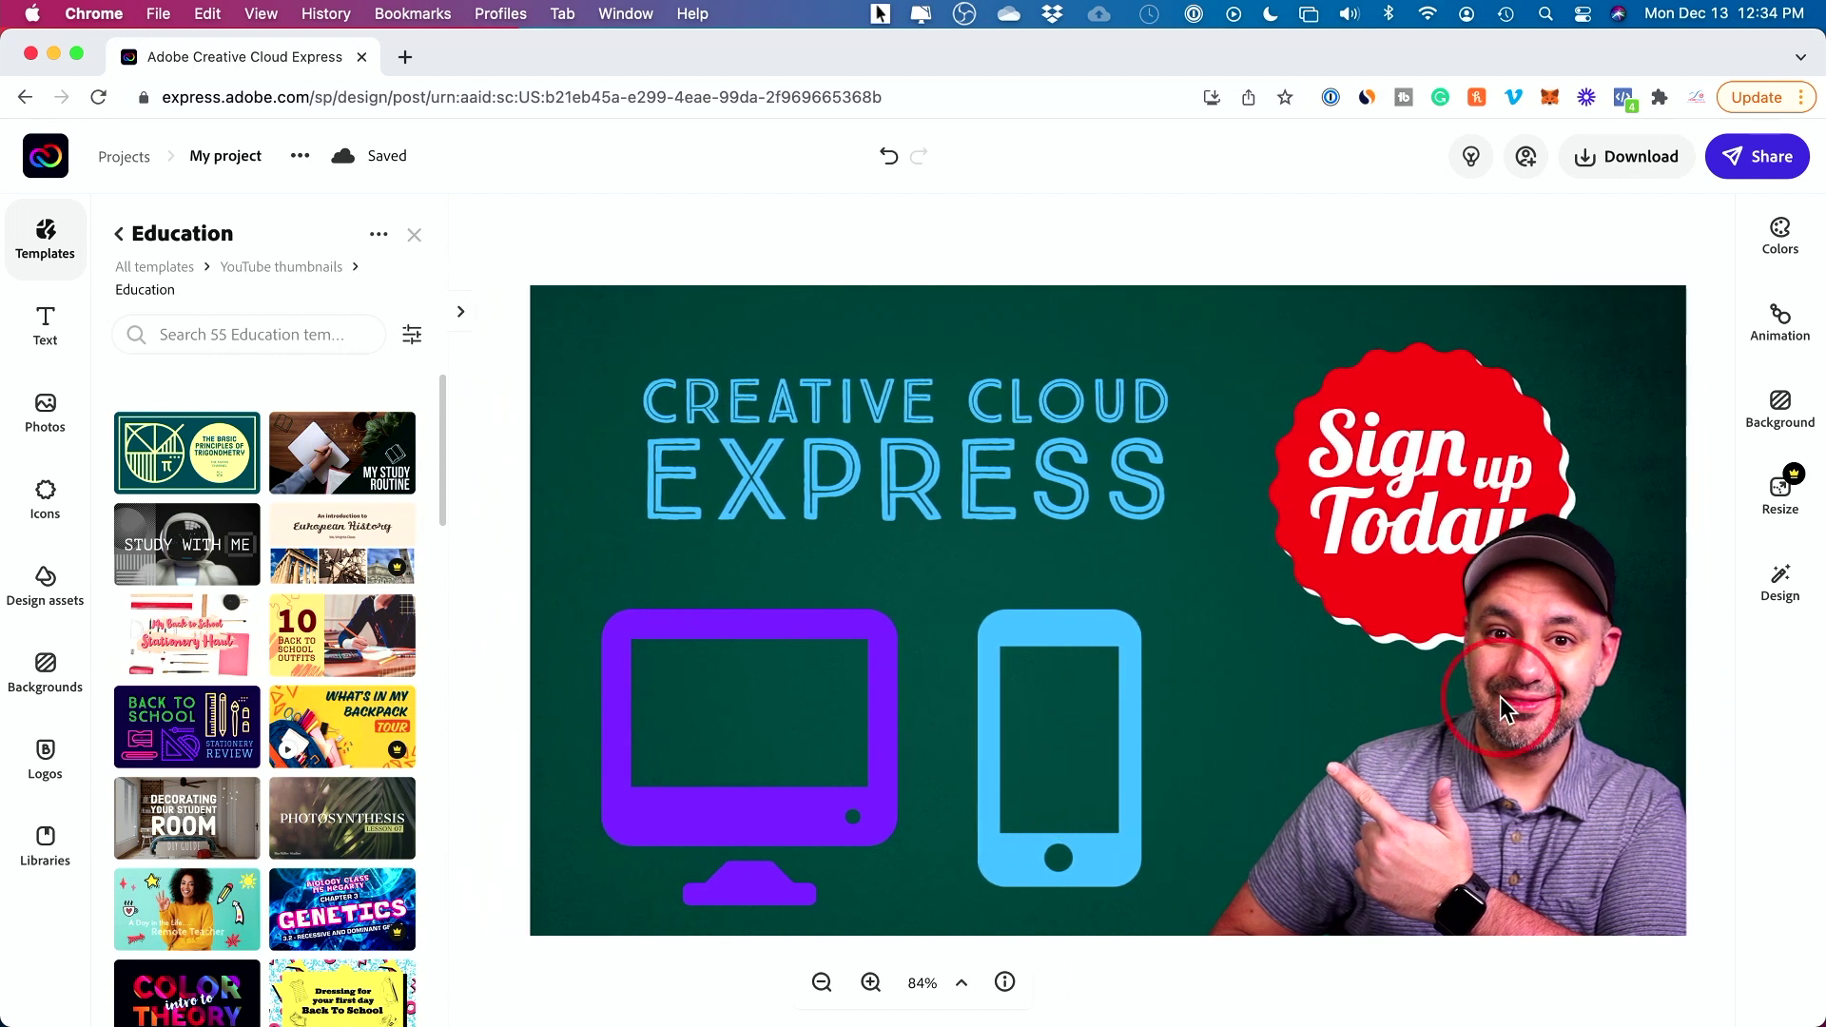
Browse the social post sizes in the Resize panel, then close it to reveal the full thumbnail.
left_click(1778, 509)
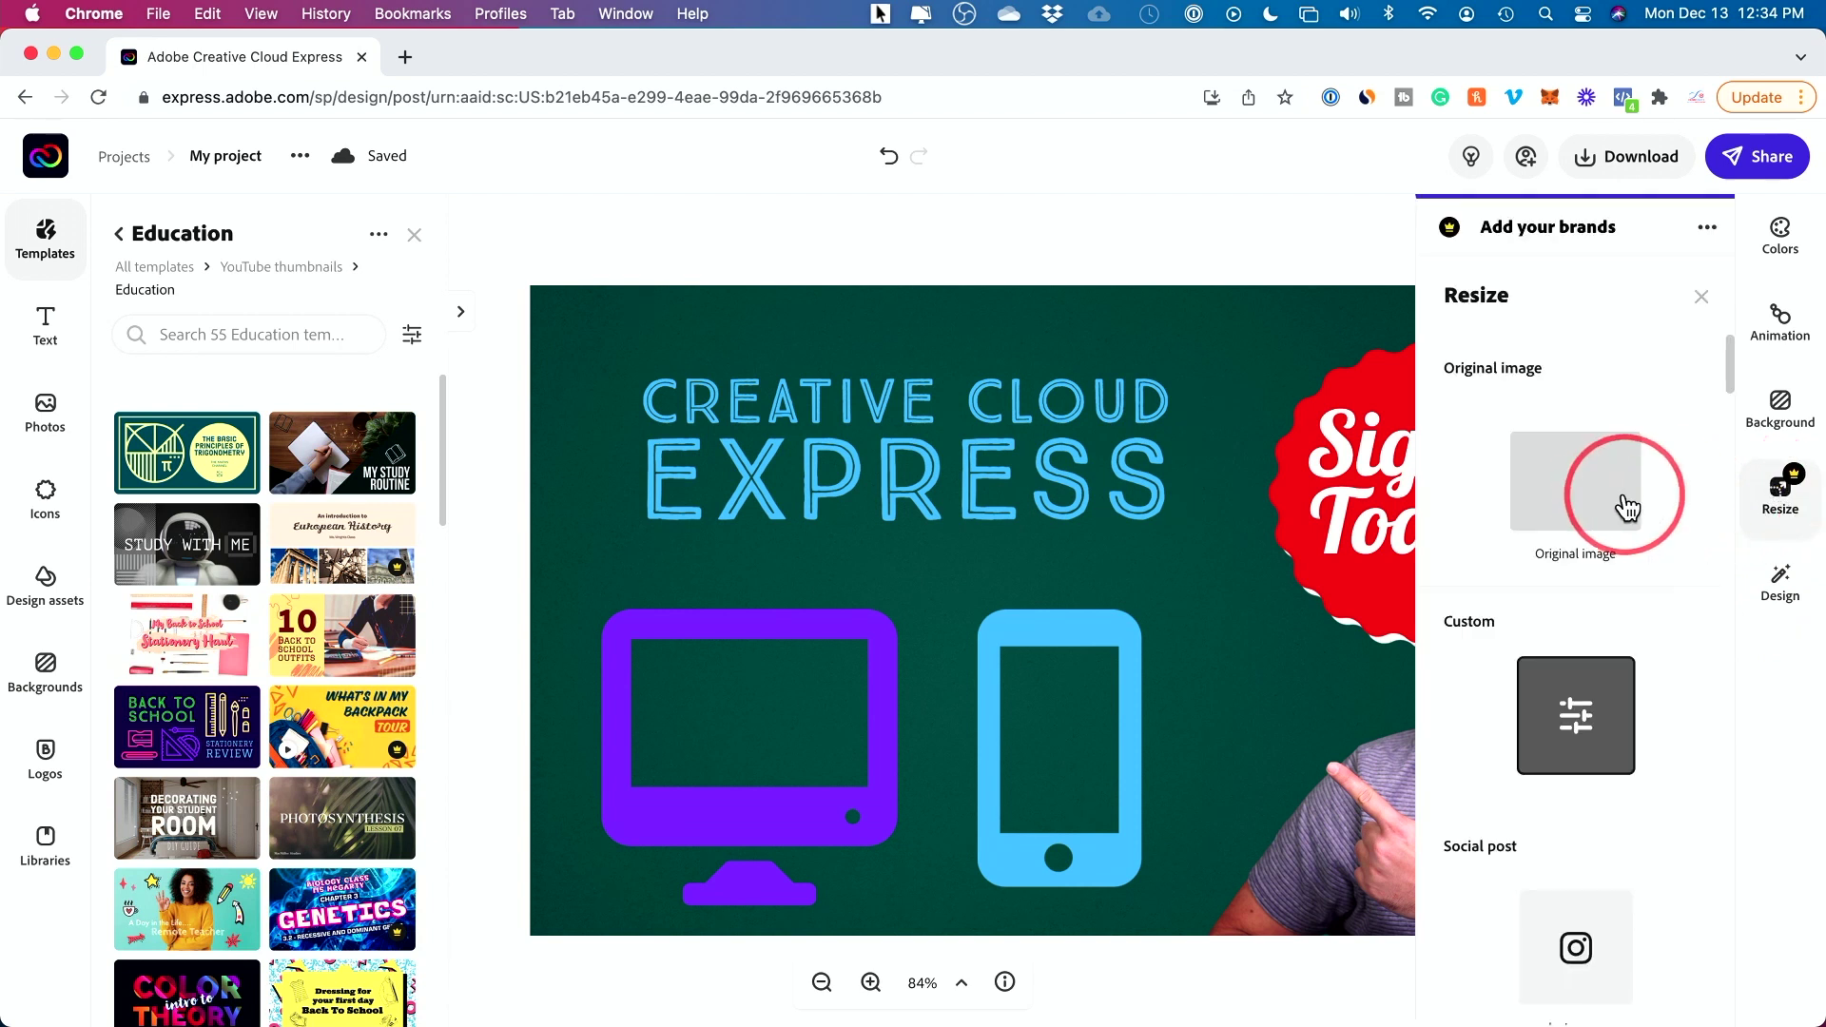
scroll(1622, 499, "down", 6)
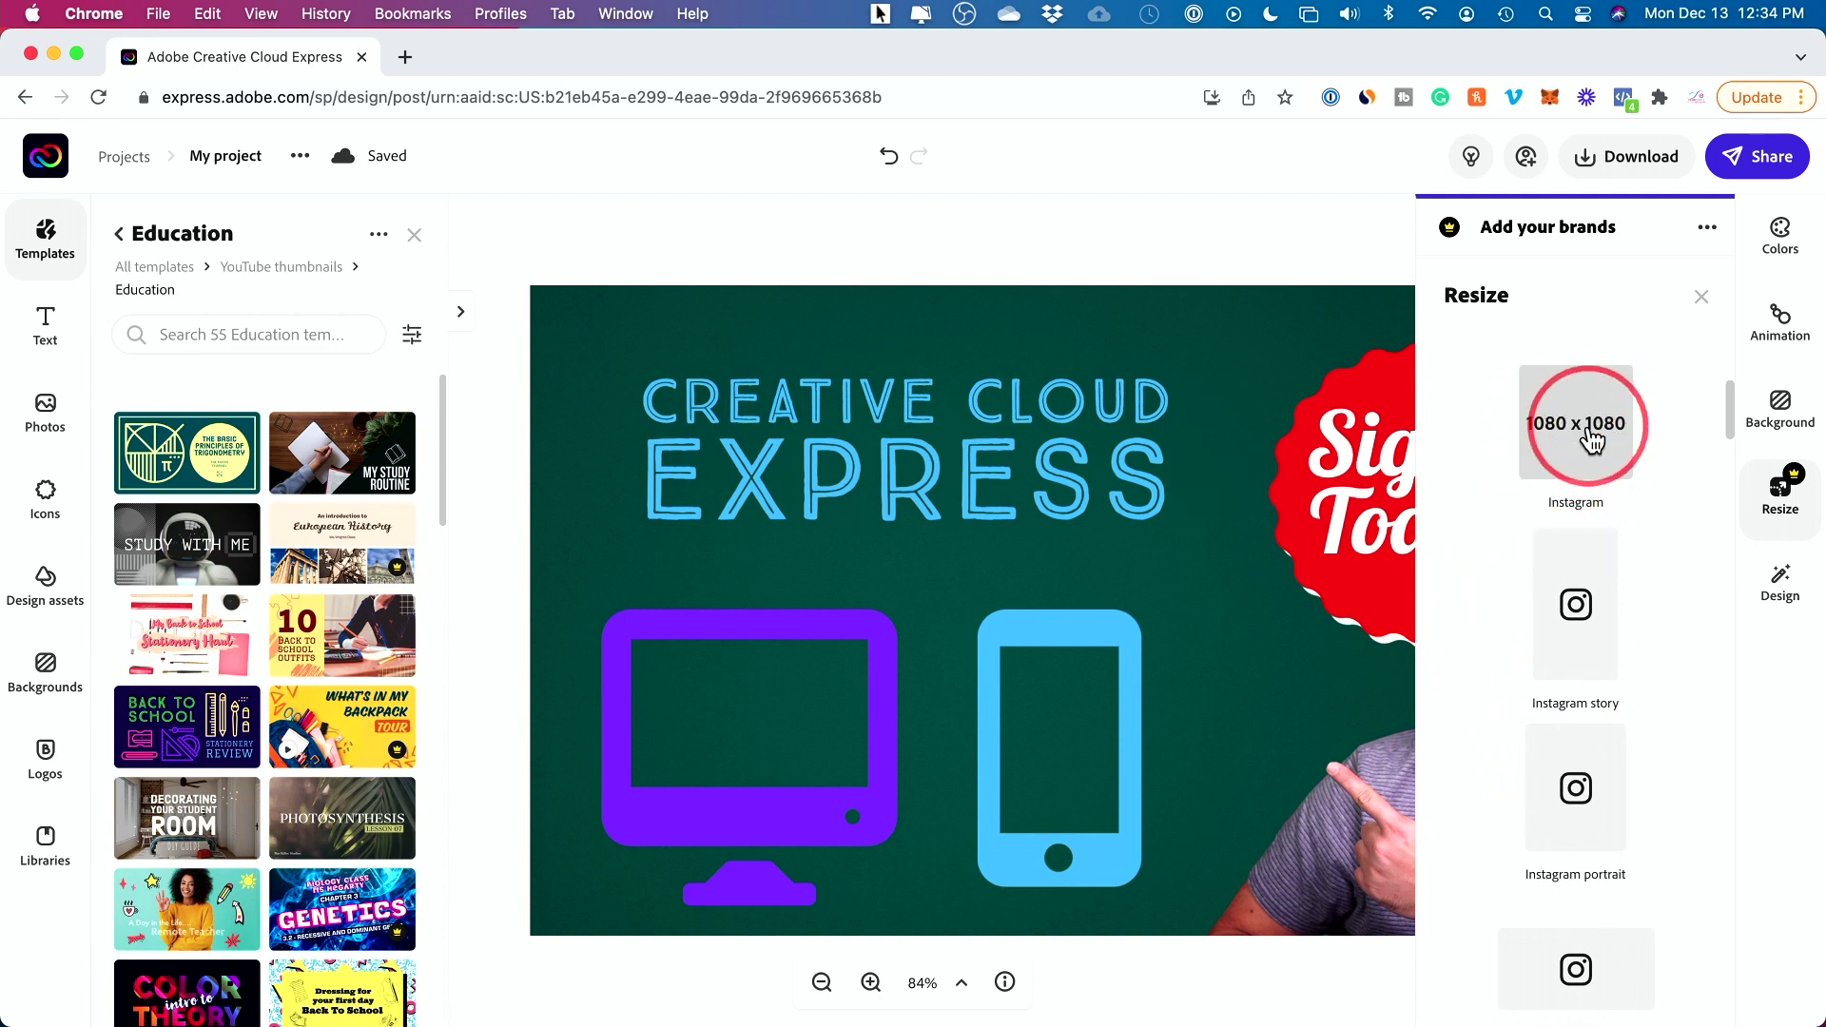
scroll(1560, 618, "down", 2)
scroll(1575, 685, "down", 2)
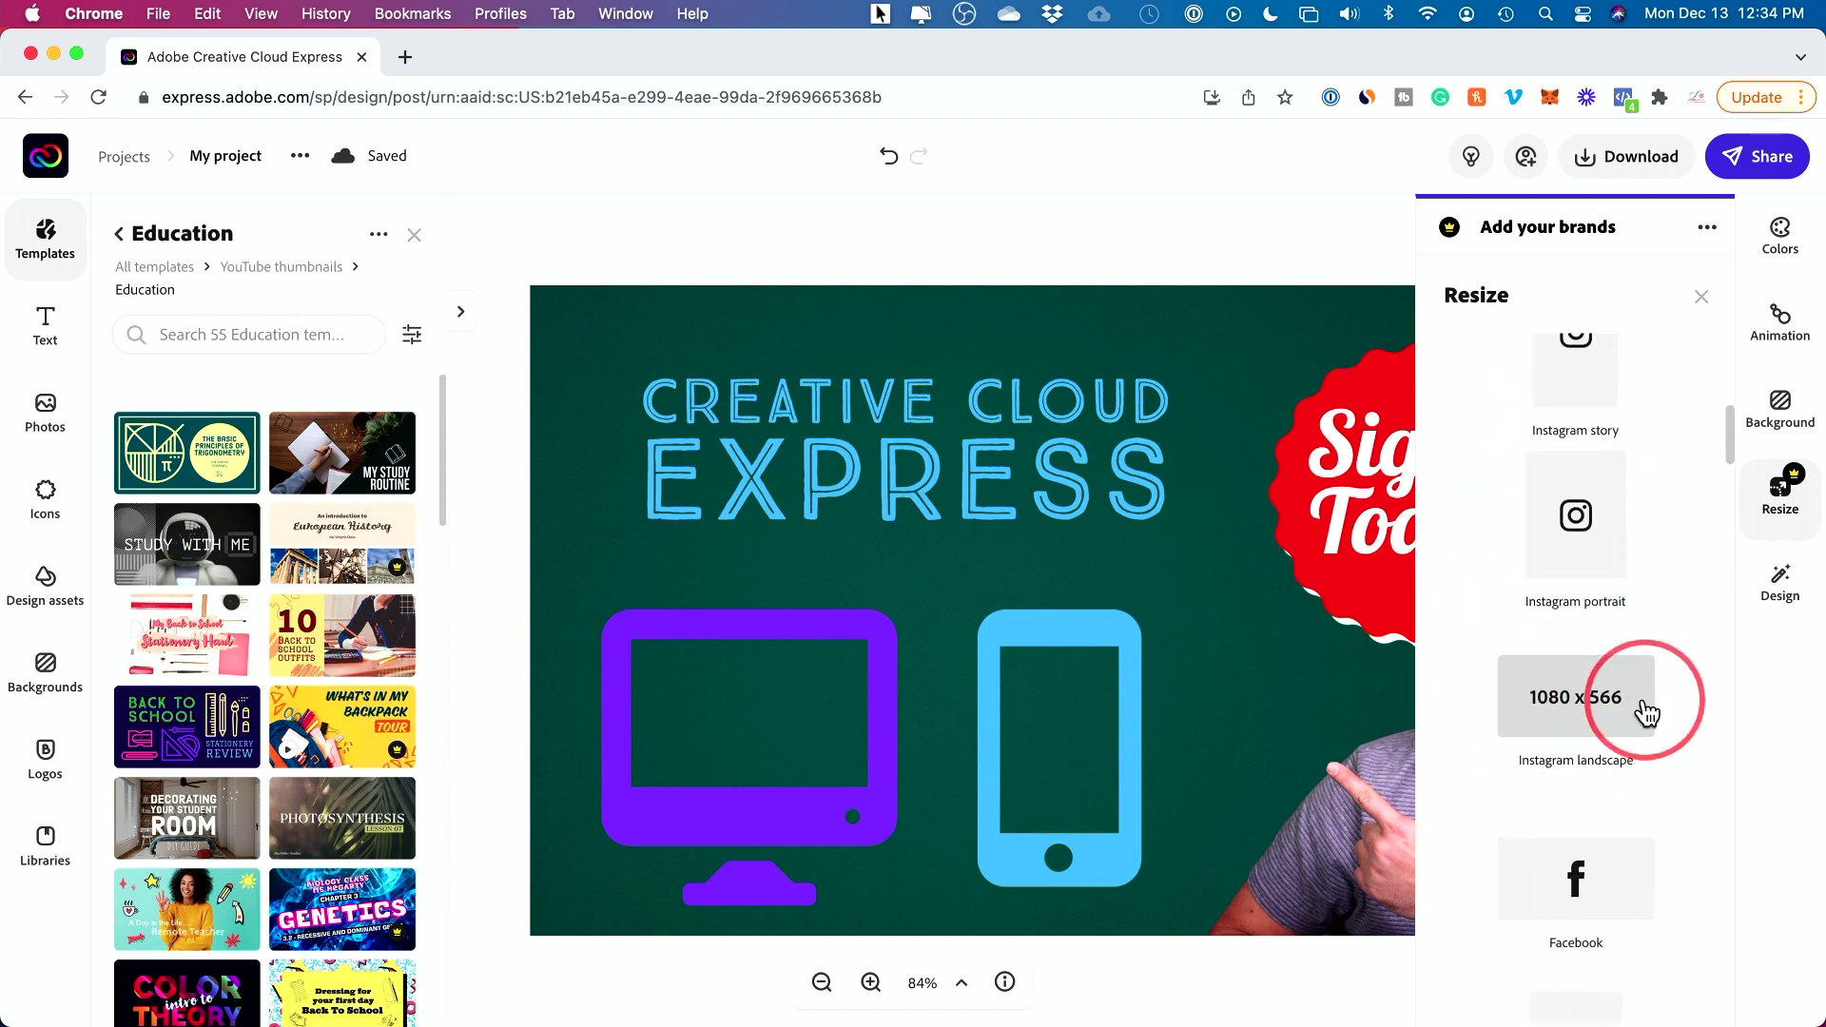
scroll(1579, 694, "down", 2)
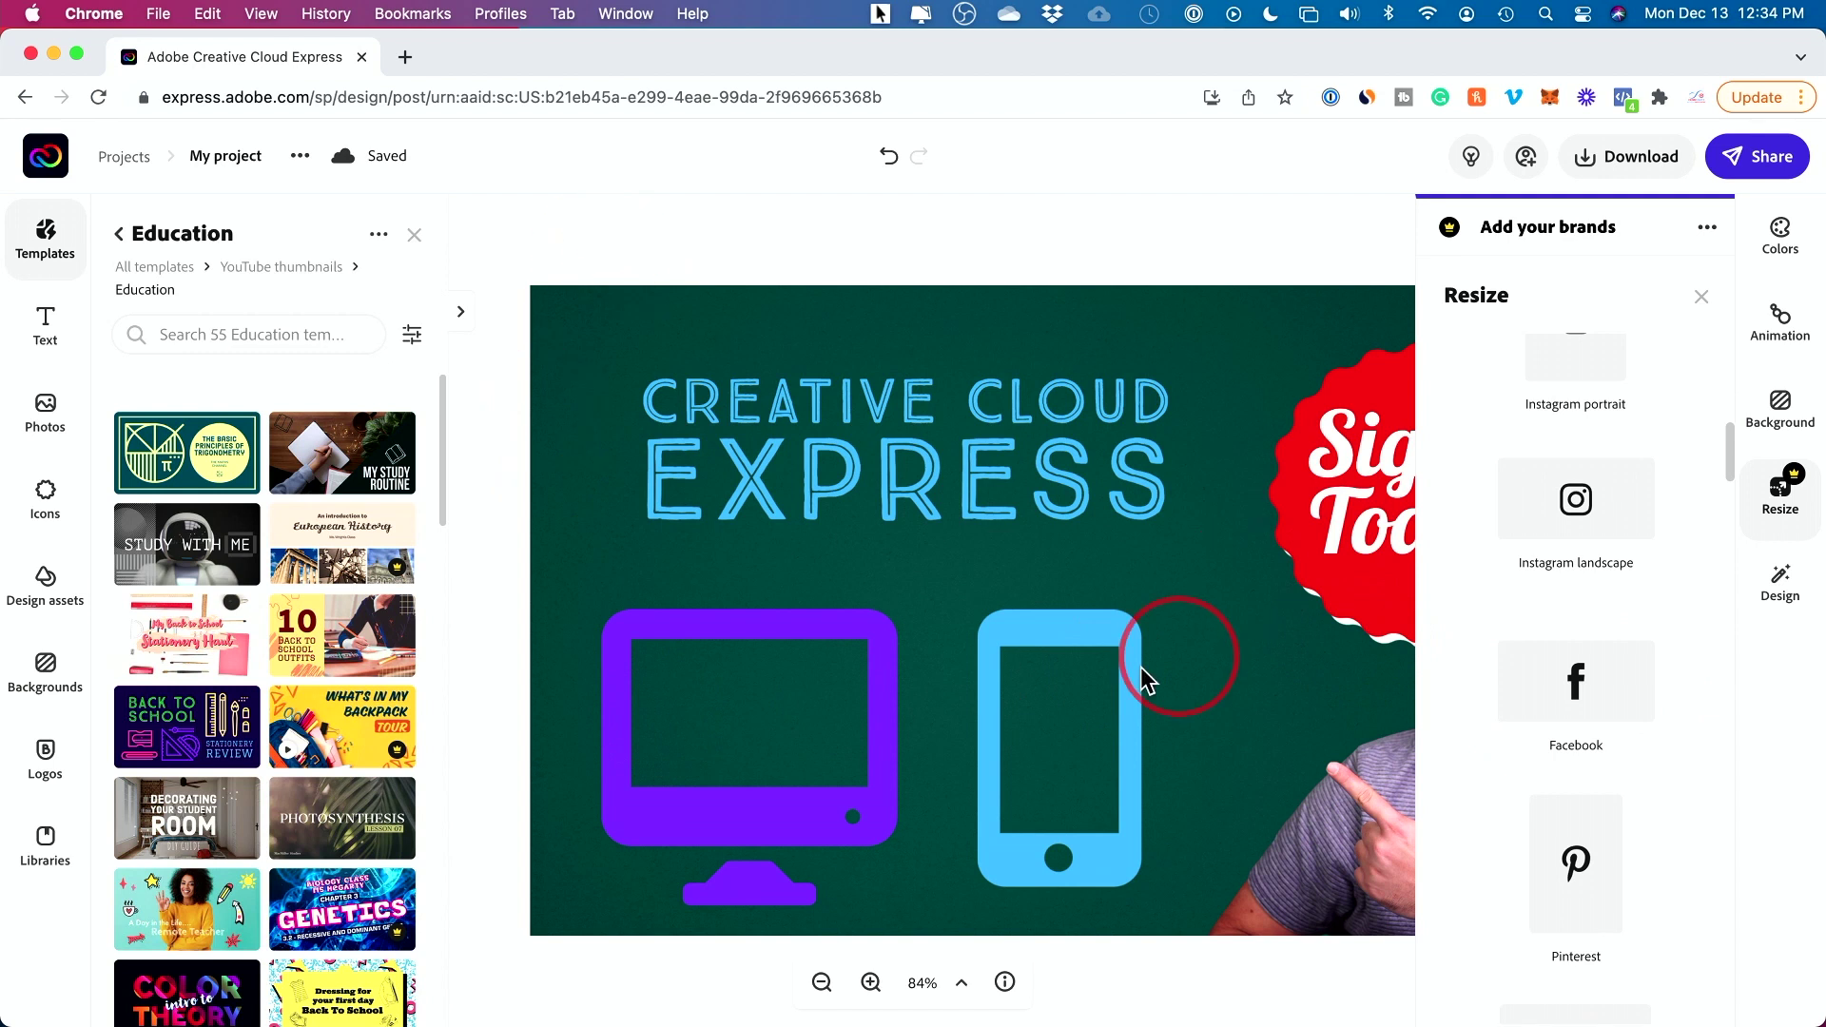
scroll(1074, 666, "right", 2)
scroll(1522, 533, "up", 3)
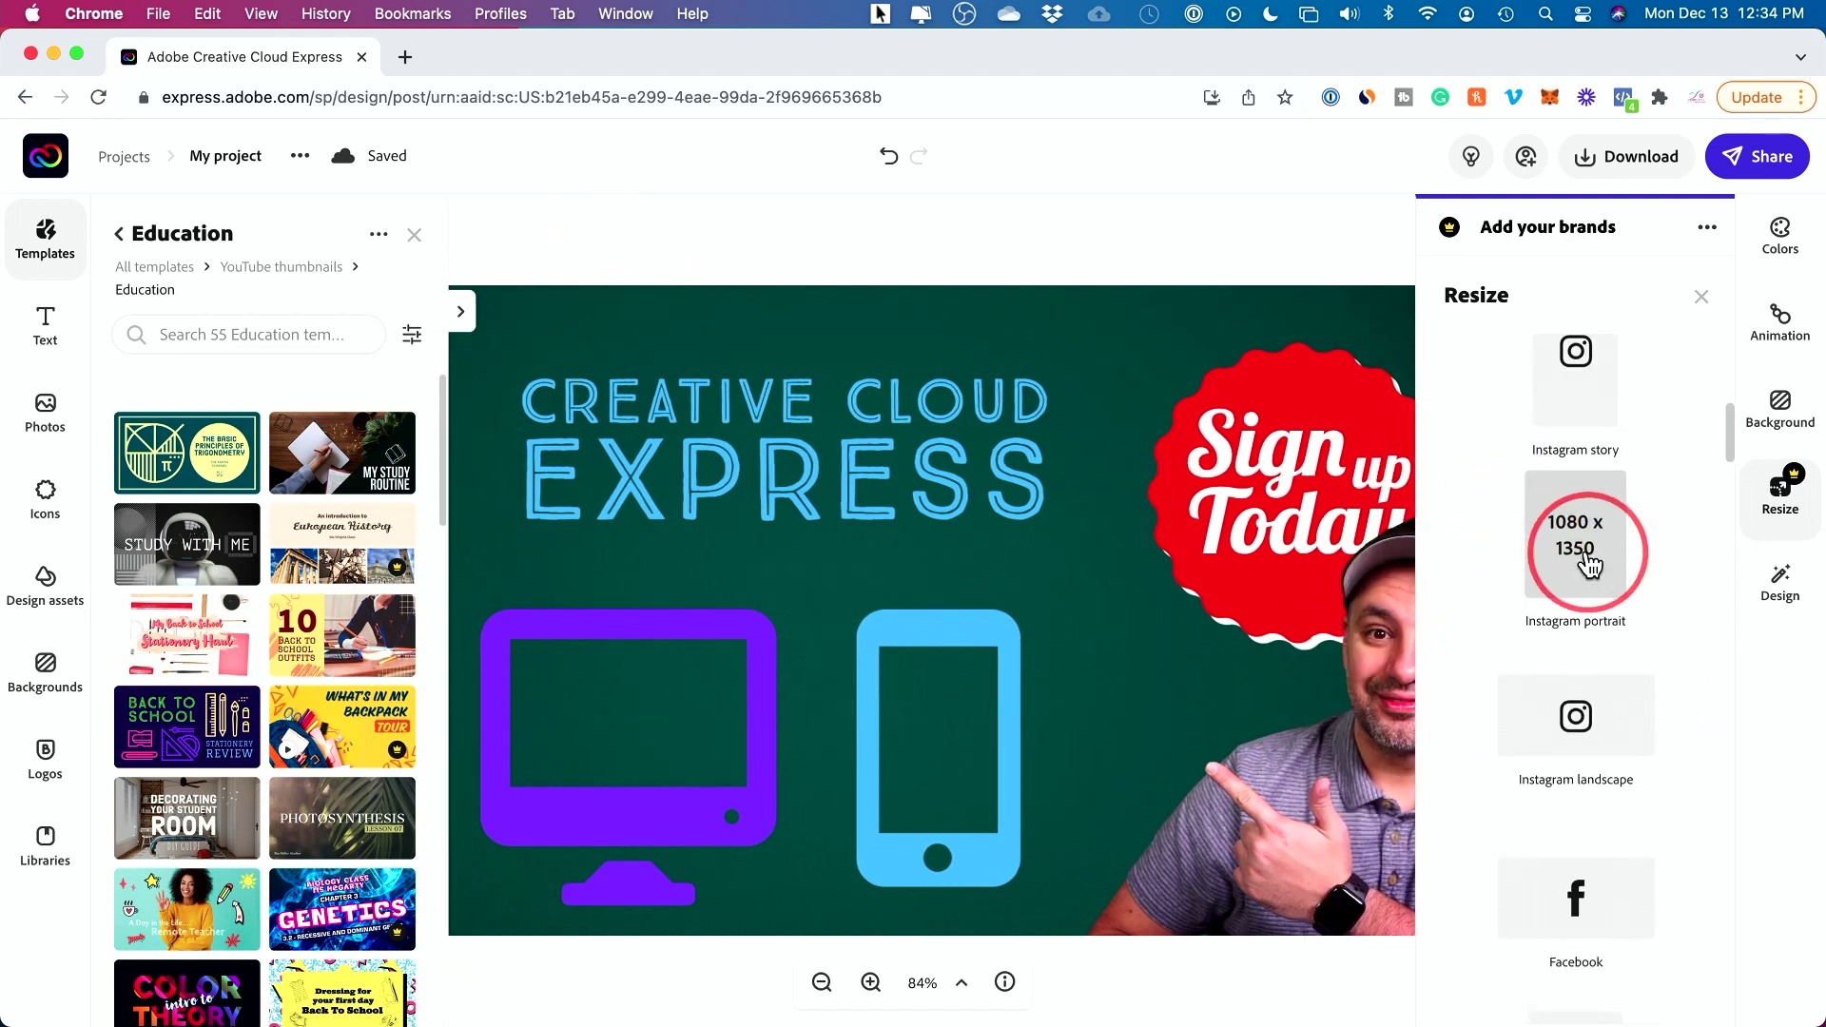
scroll(1579, 552, "up", 3)
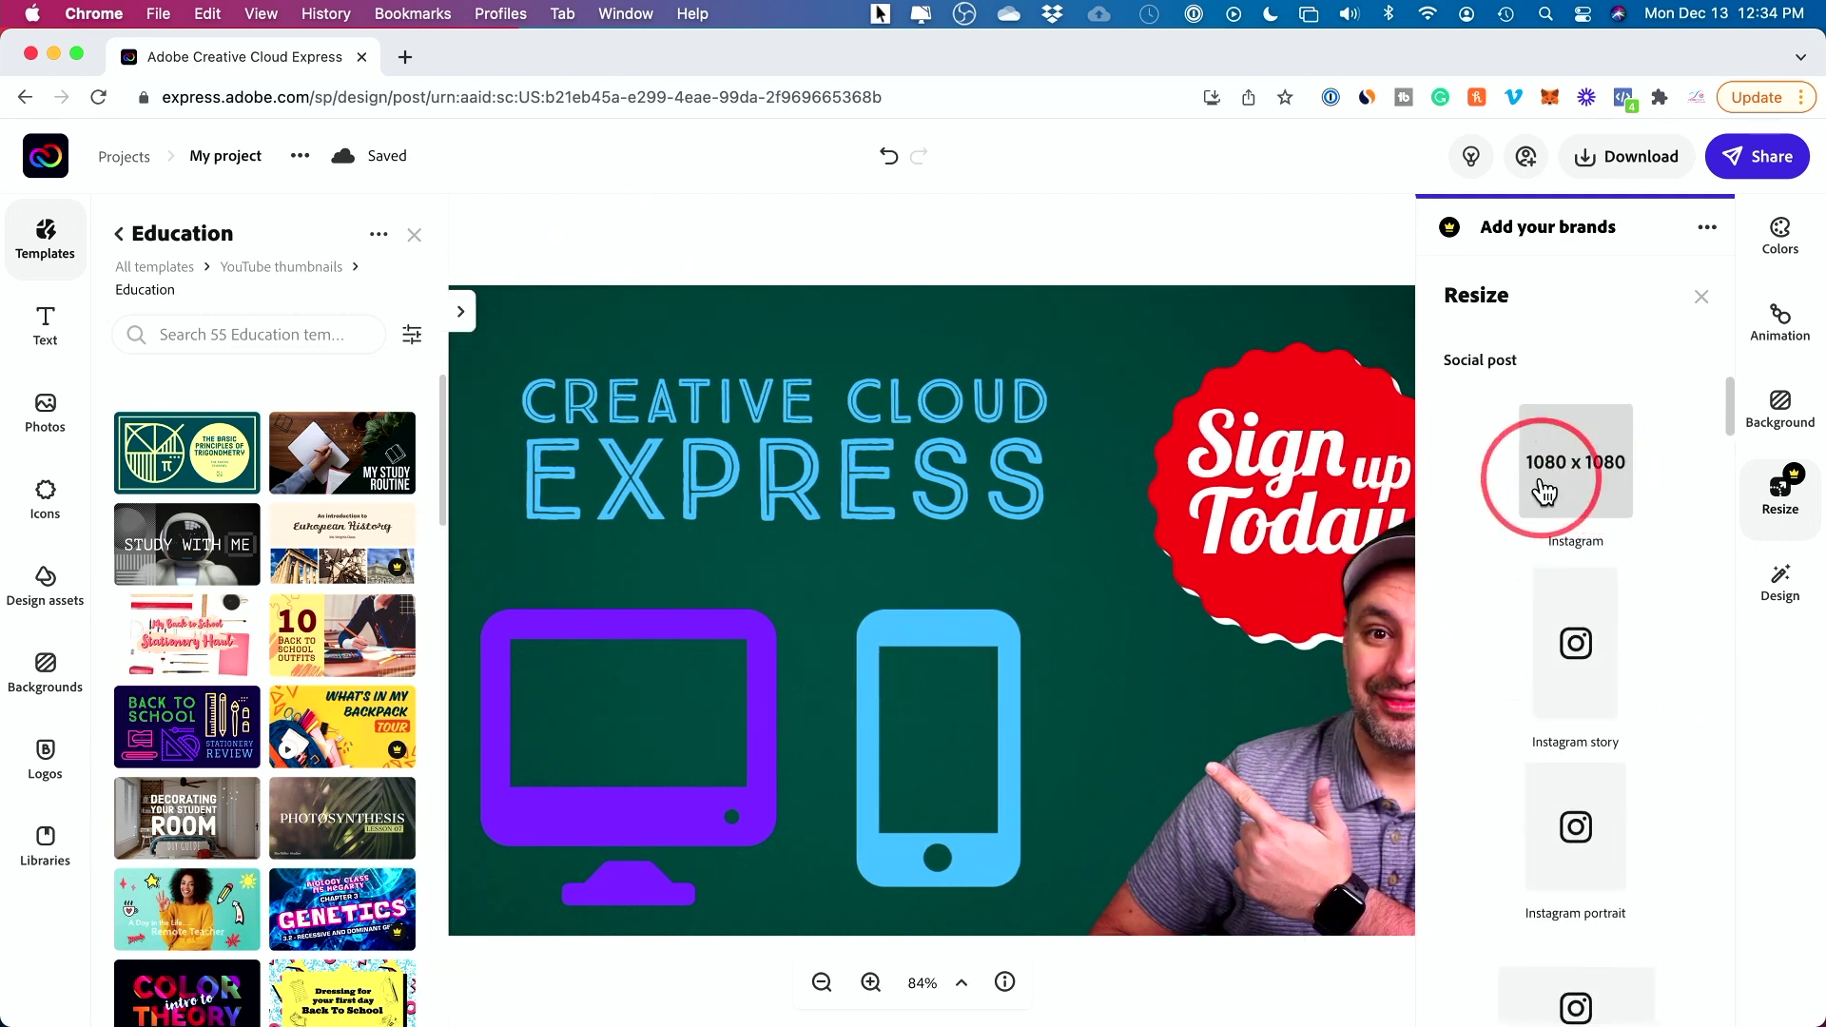
left_click(1781, 497)
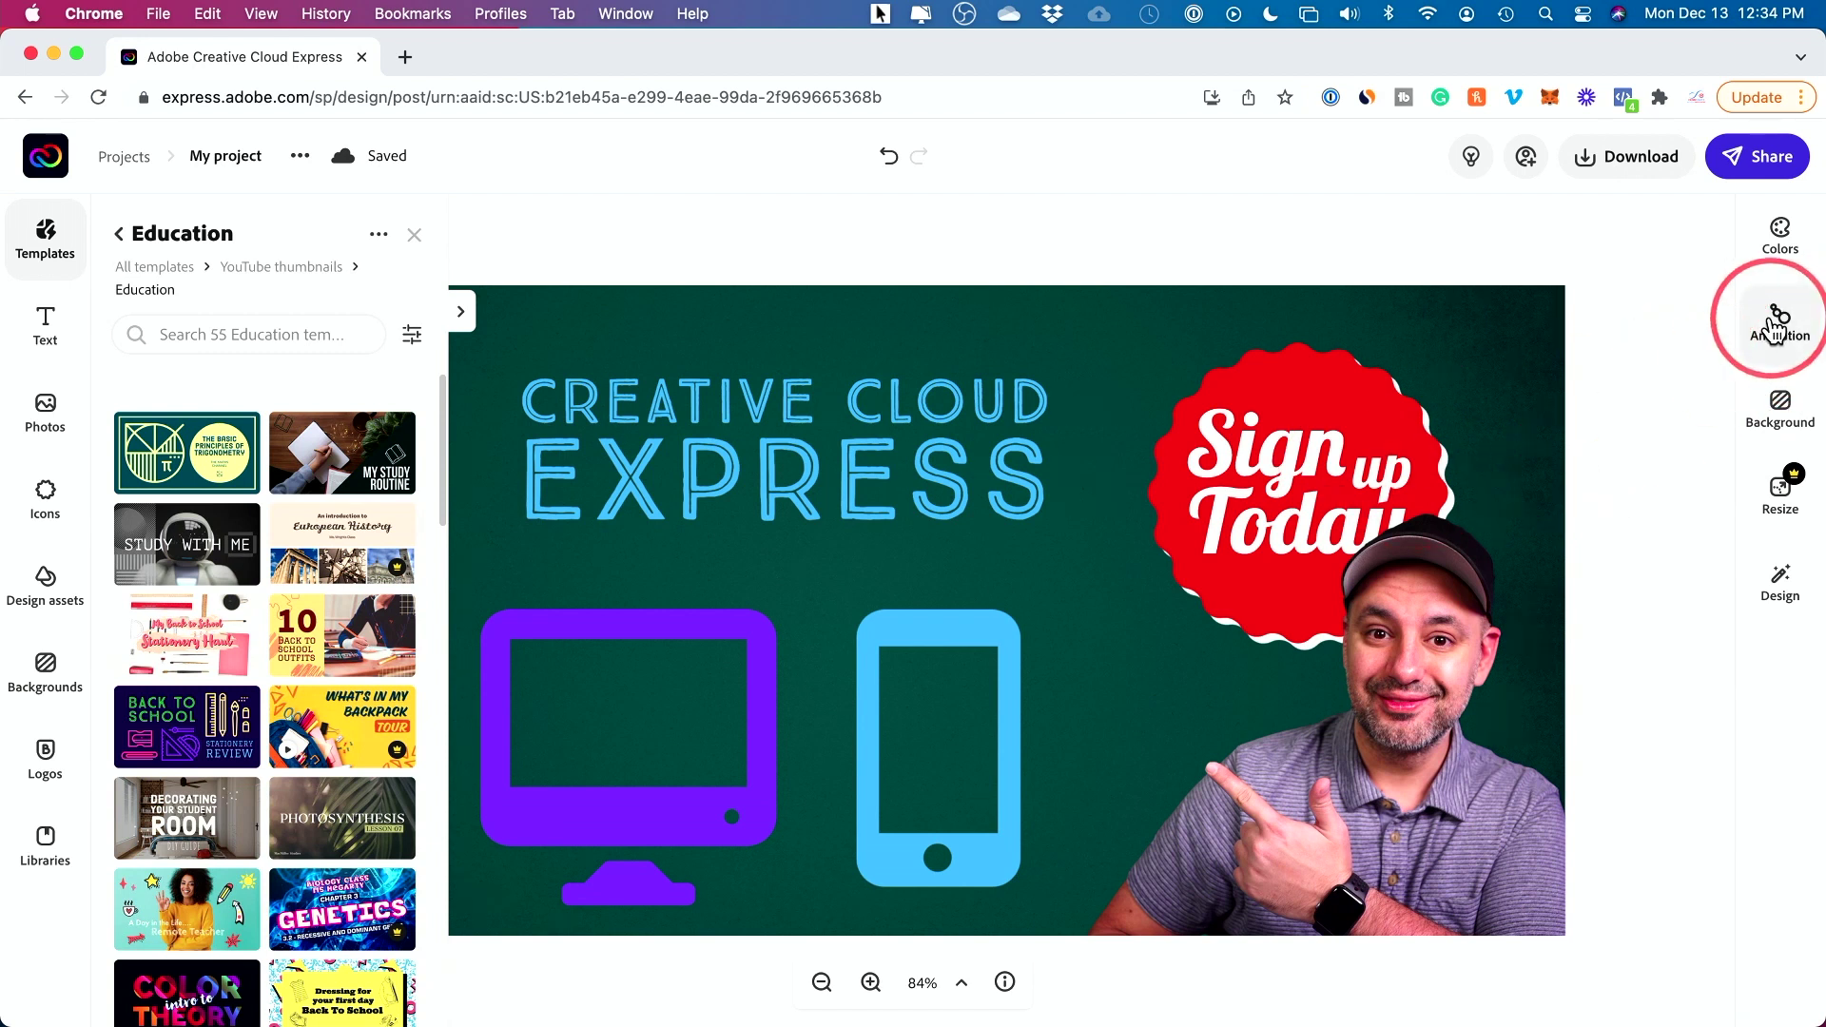
Apply the Typewriter text animation to the thumbnail, replay its preview, and close the Animation panel.
left_click(1775, 328)
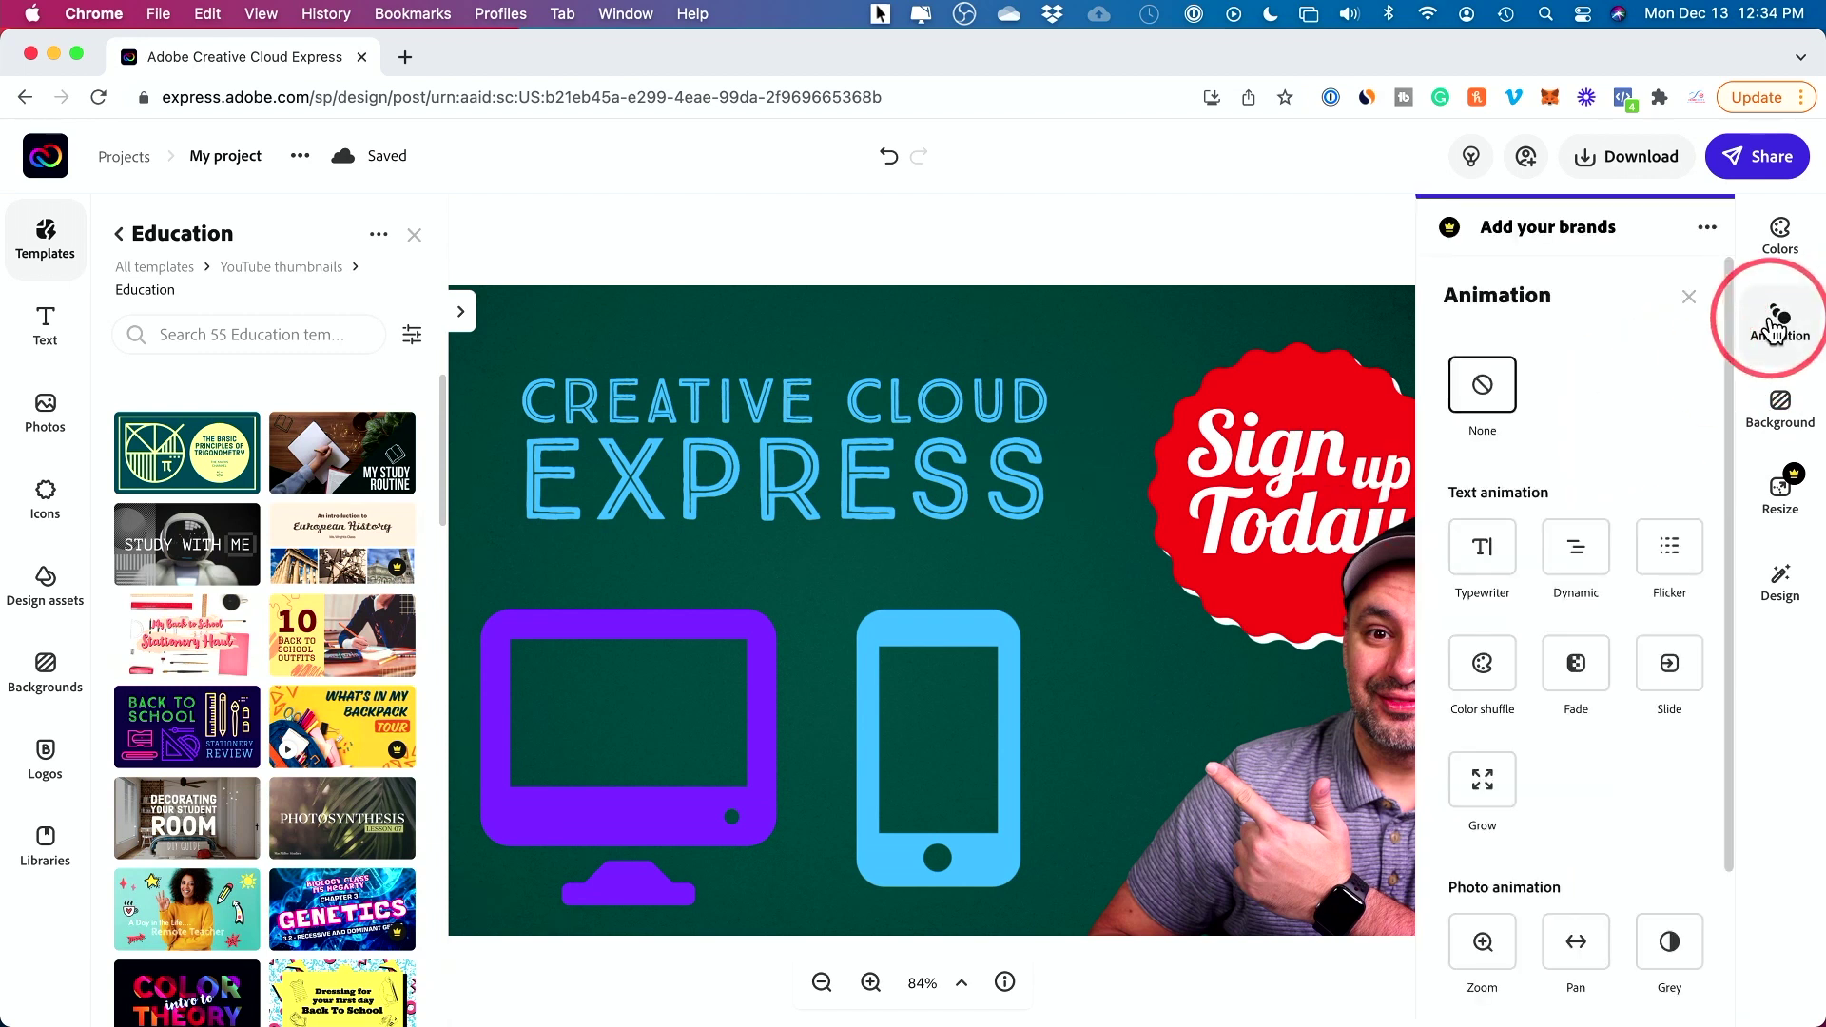
left_click(1482, 547)
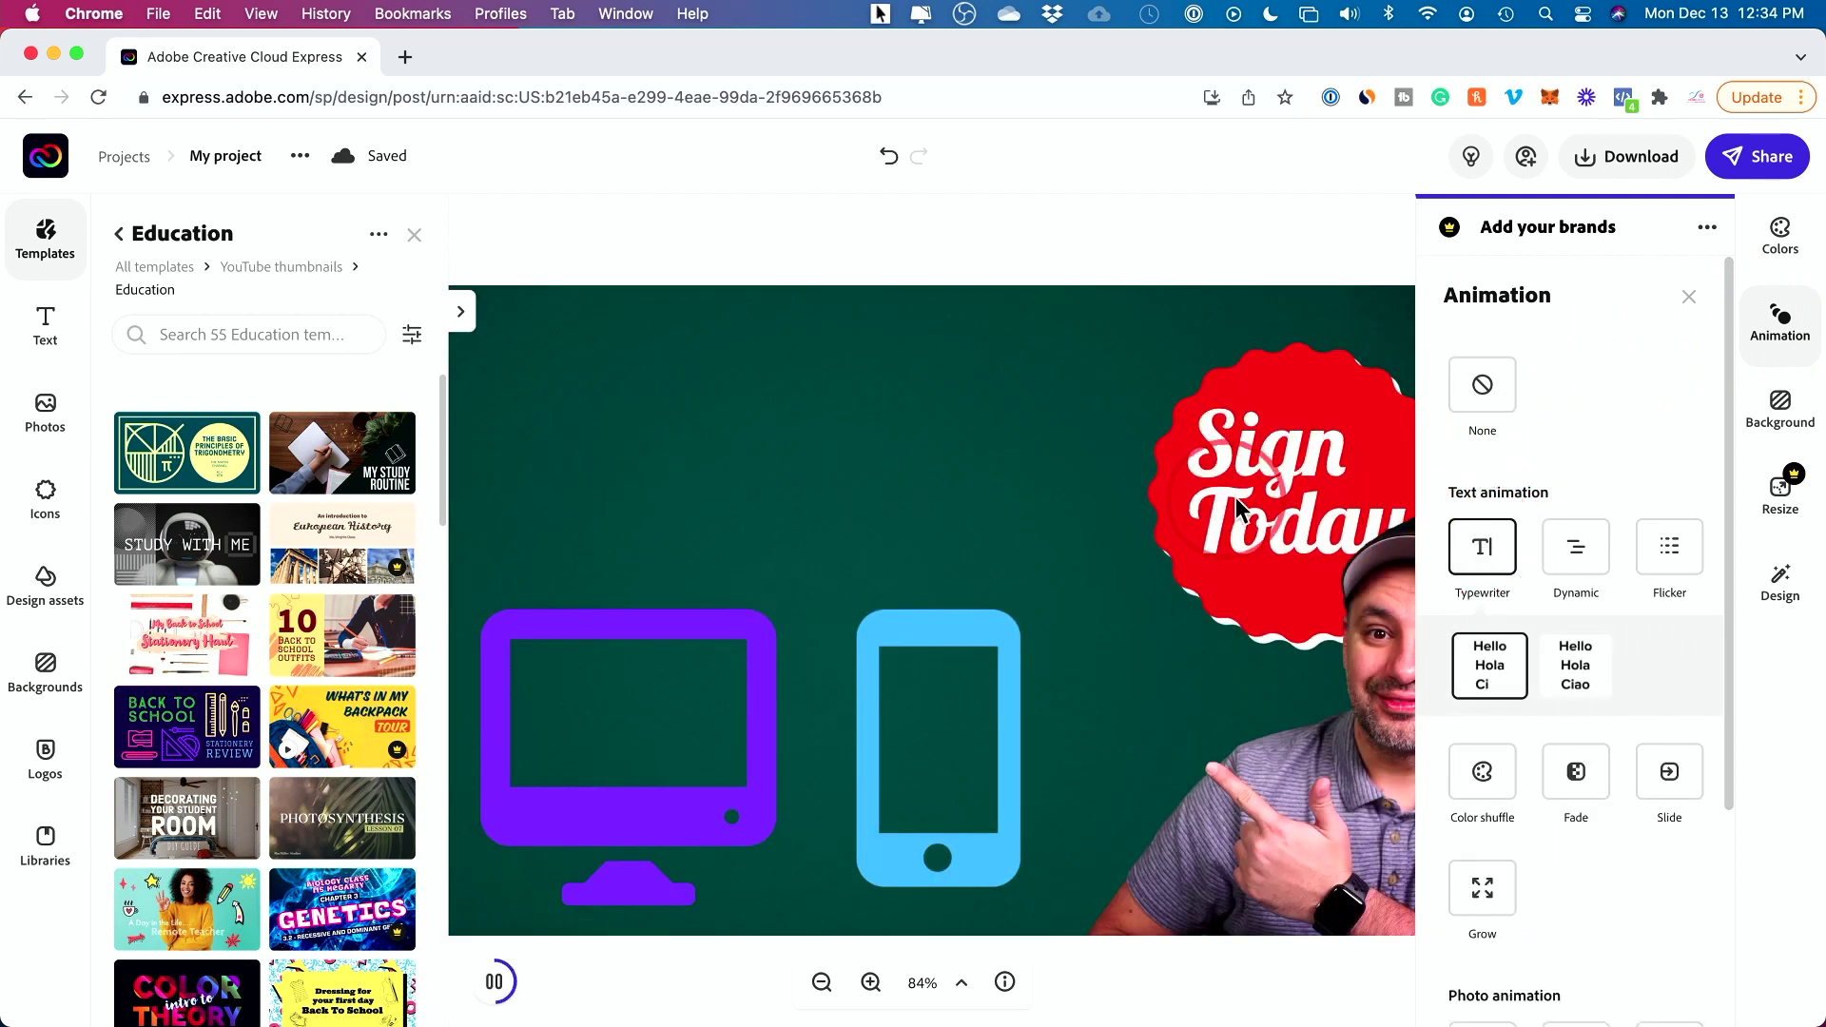
left_click(1481, 549)
left_click(1718, 314)
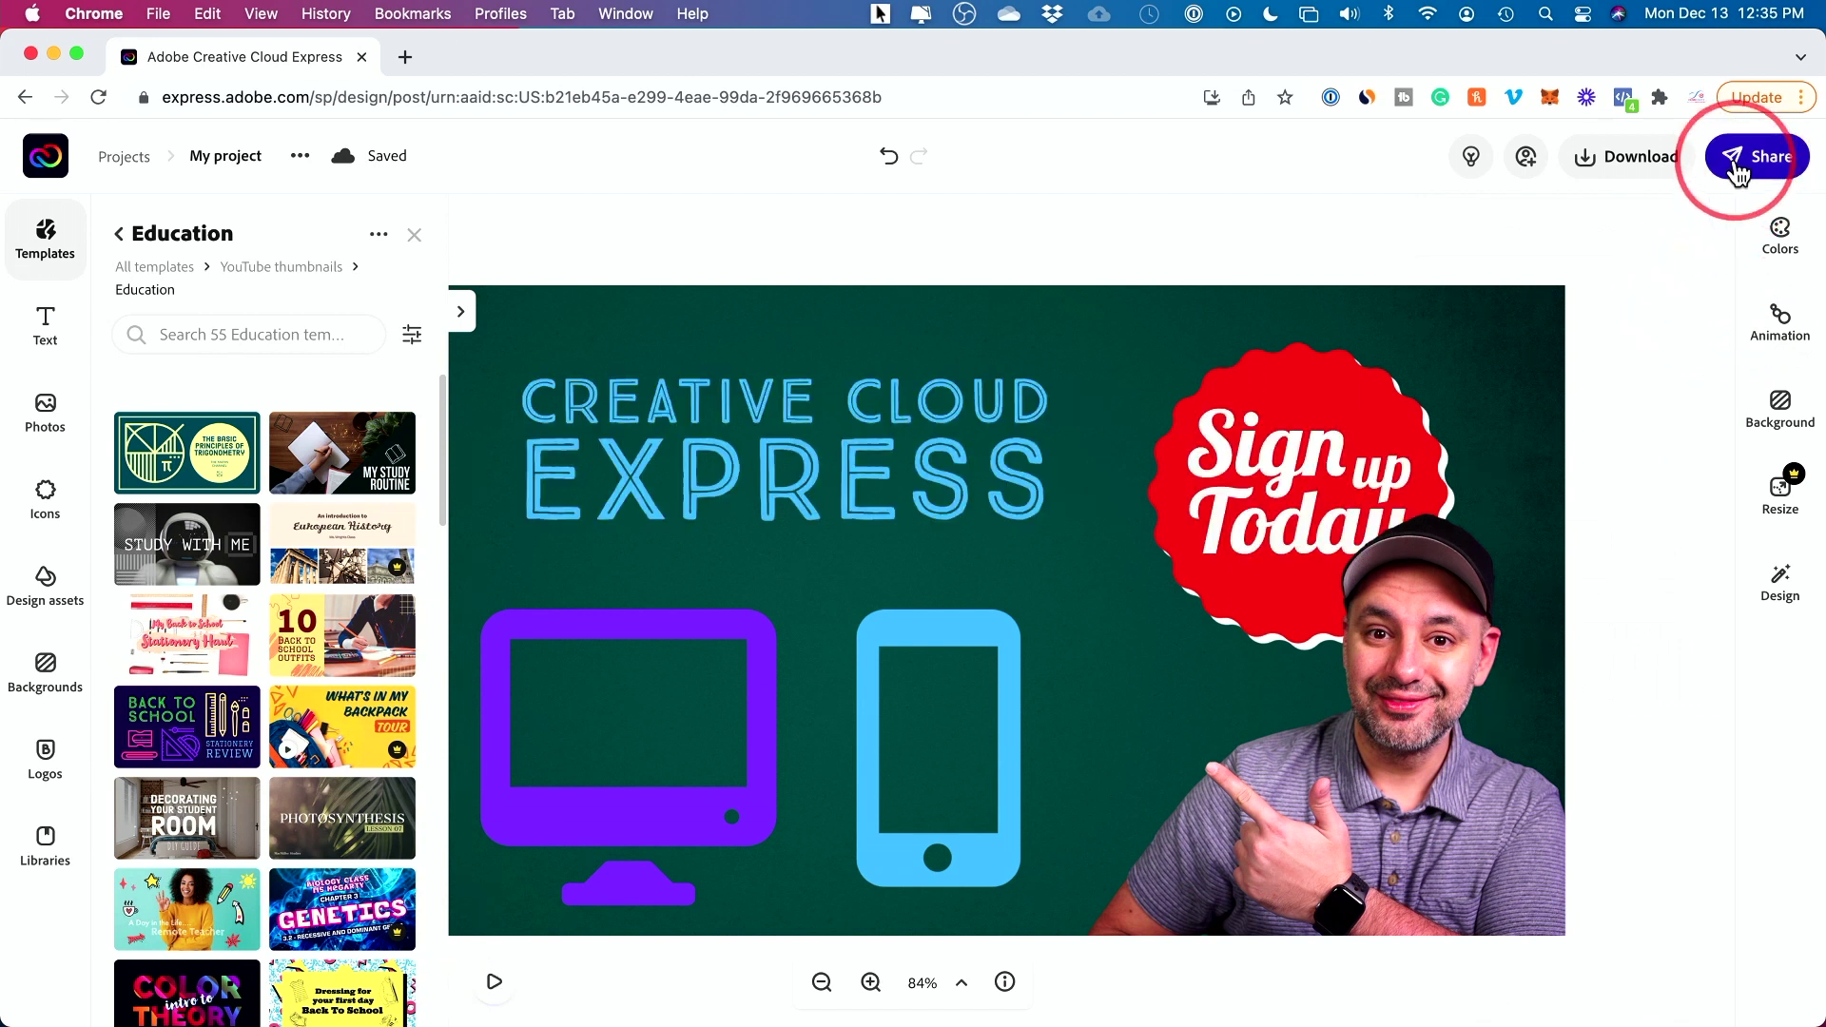
Download the thumbnail in JPG format as My project.jpg.
left_click(1604, 167)
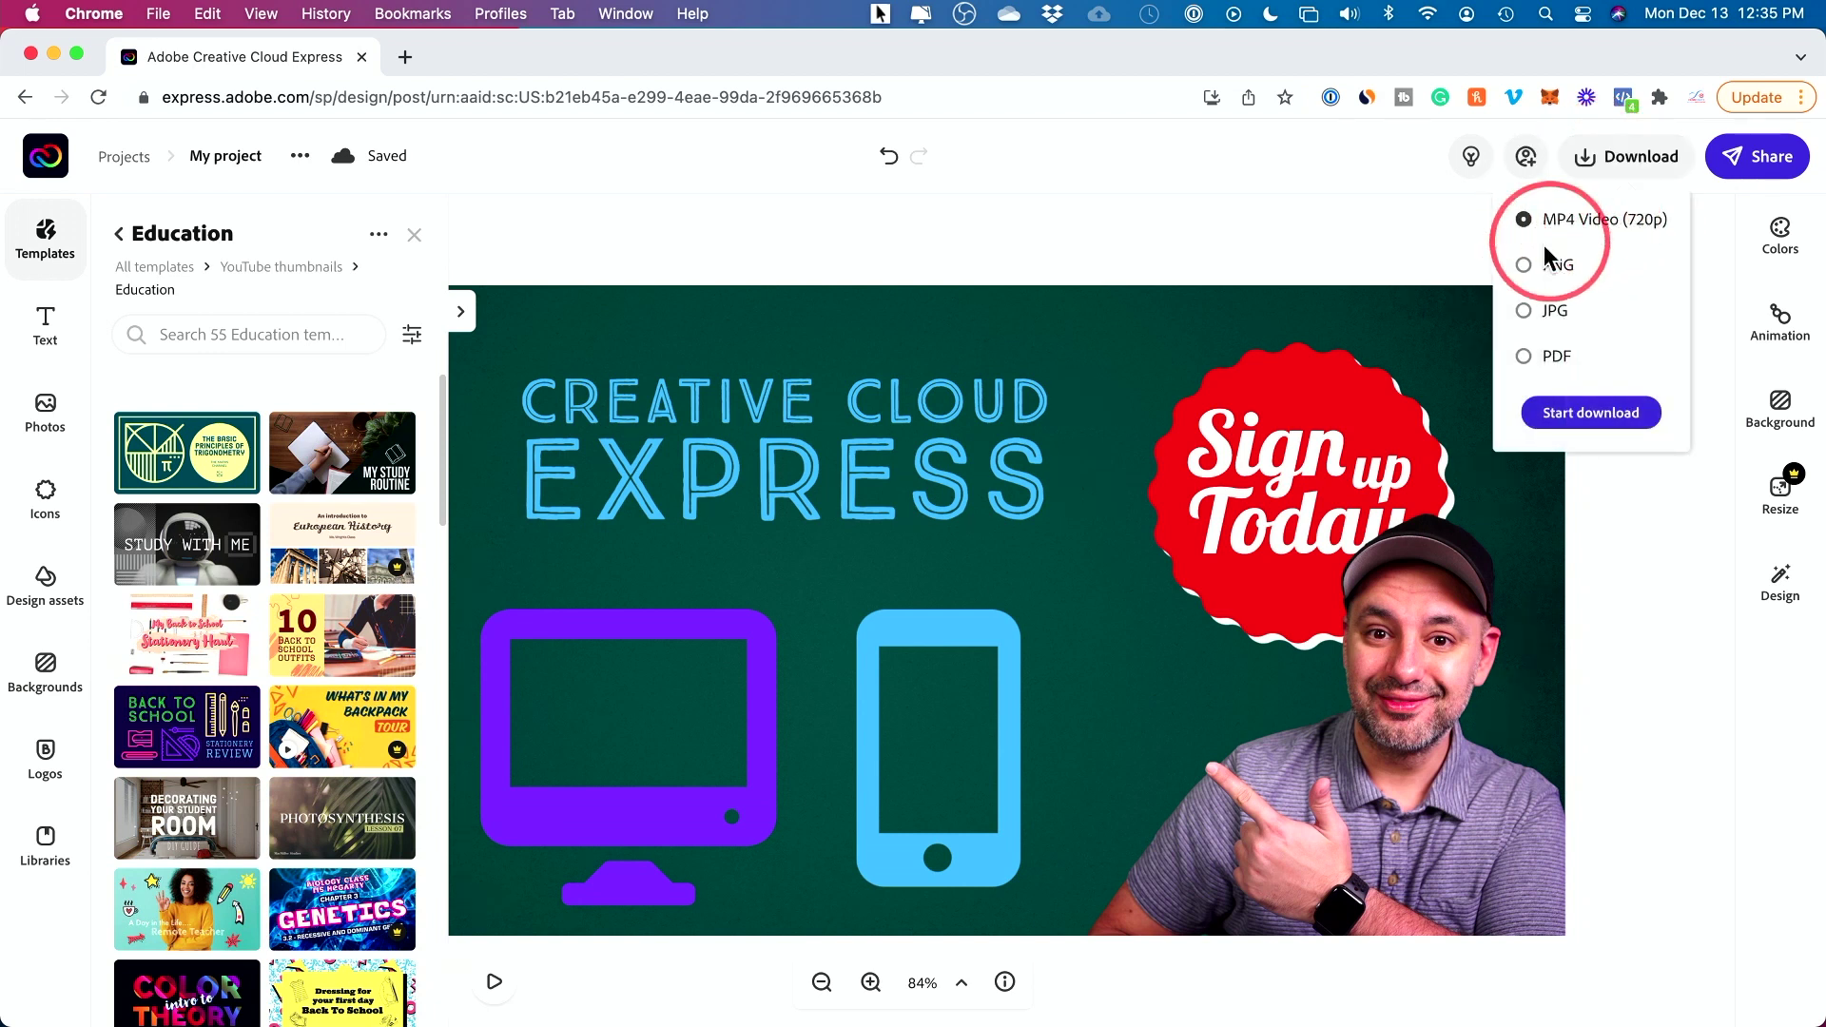
left_click(1525, 314)
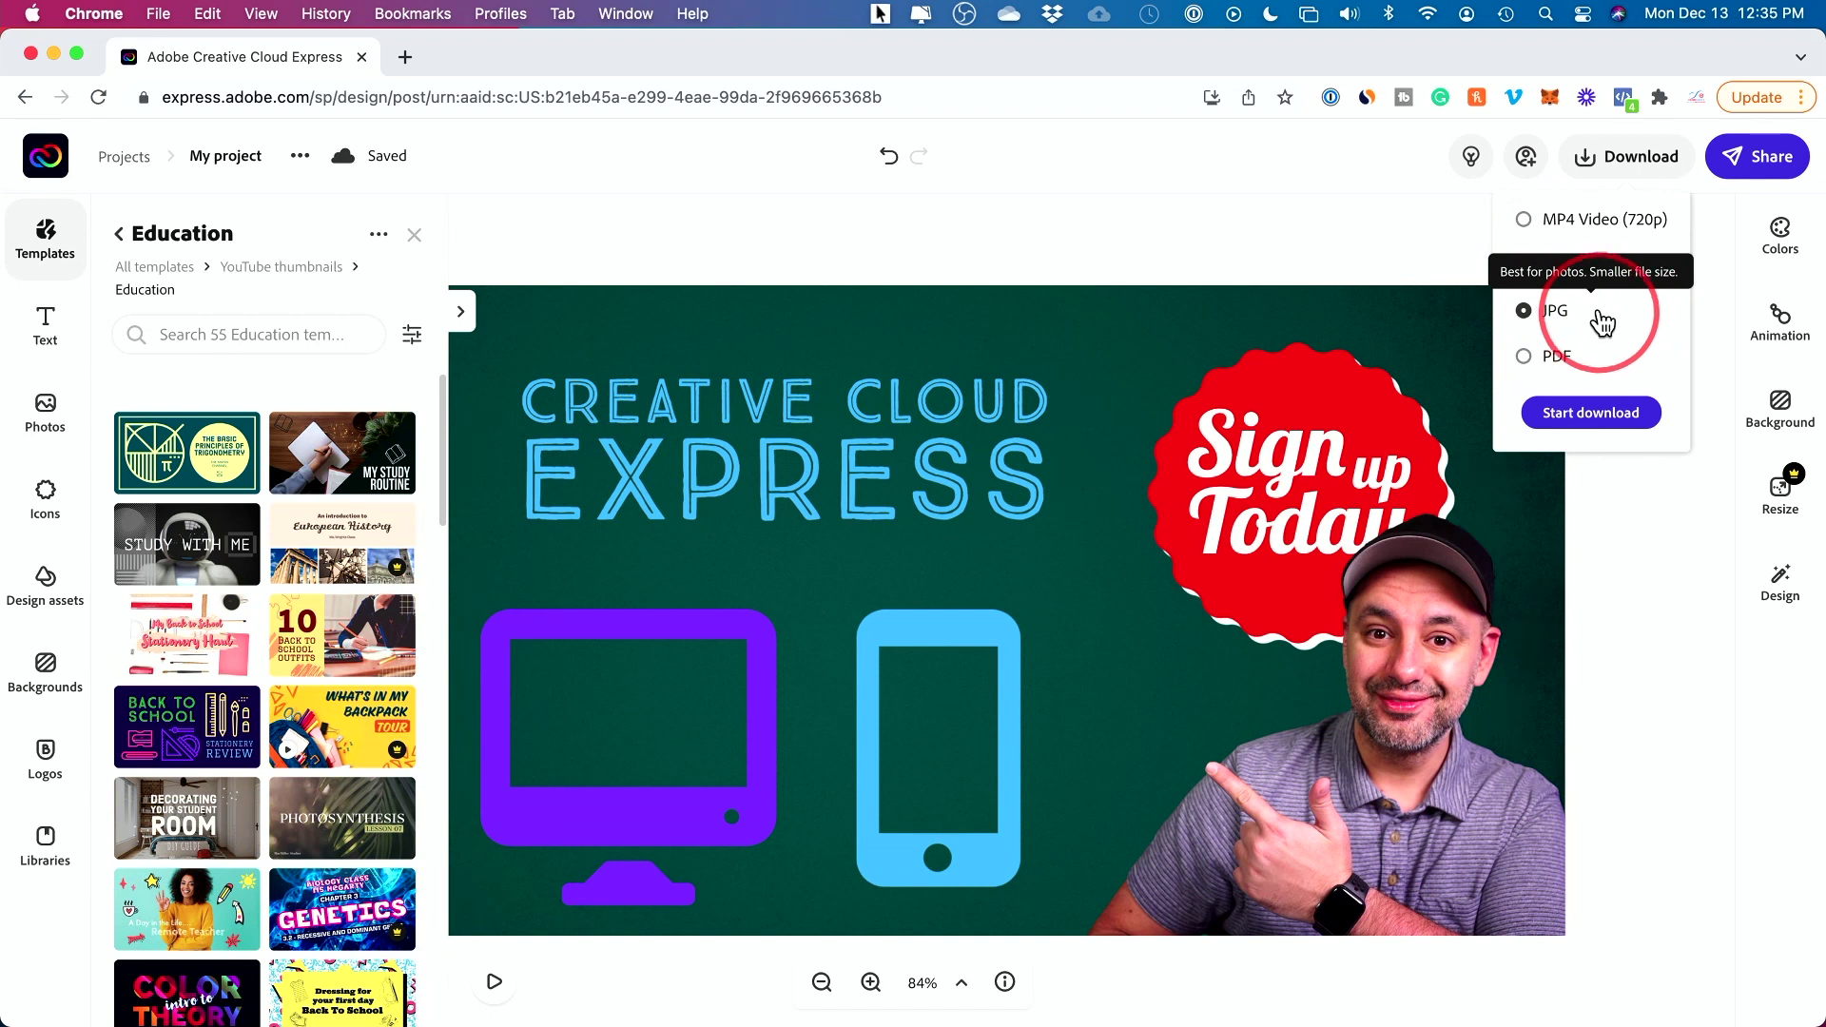
left_click(1587, 420)
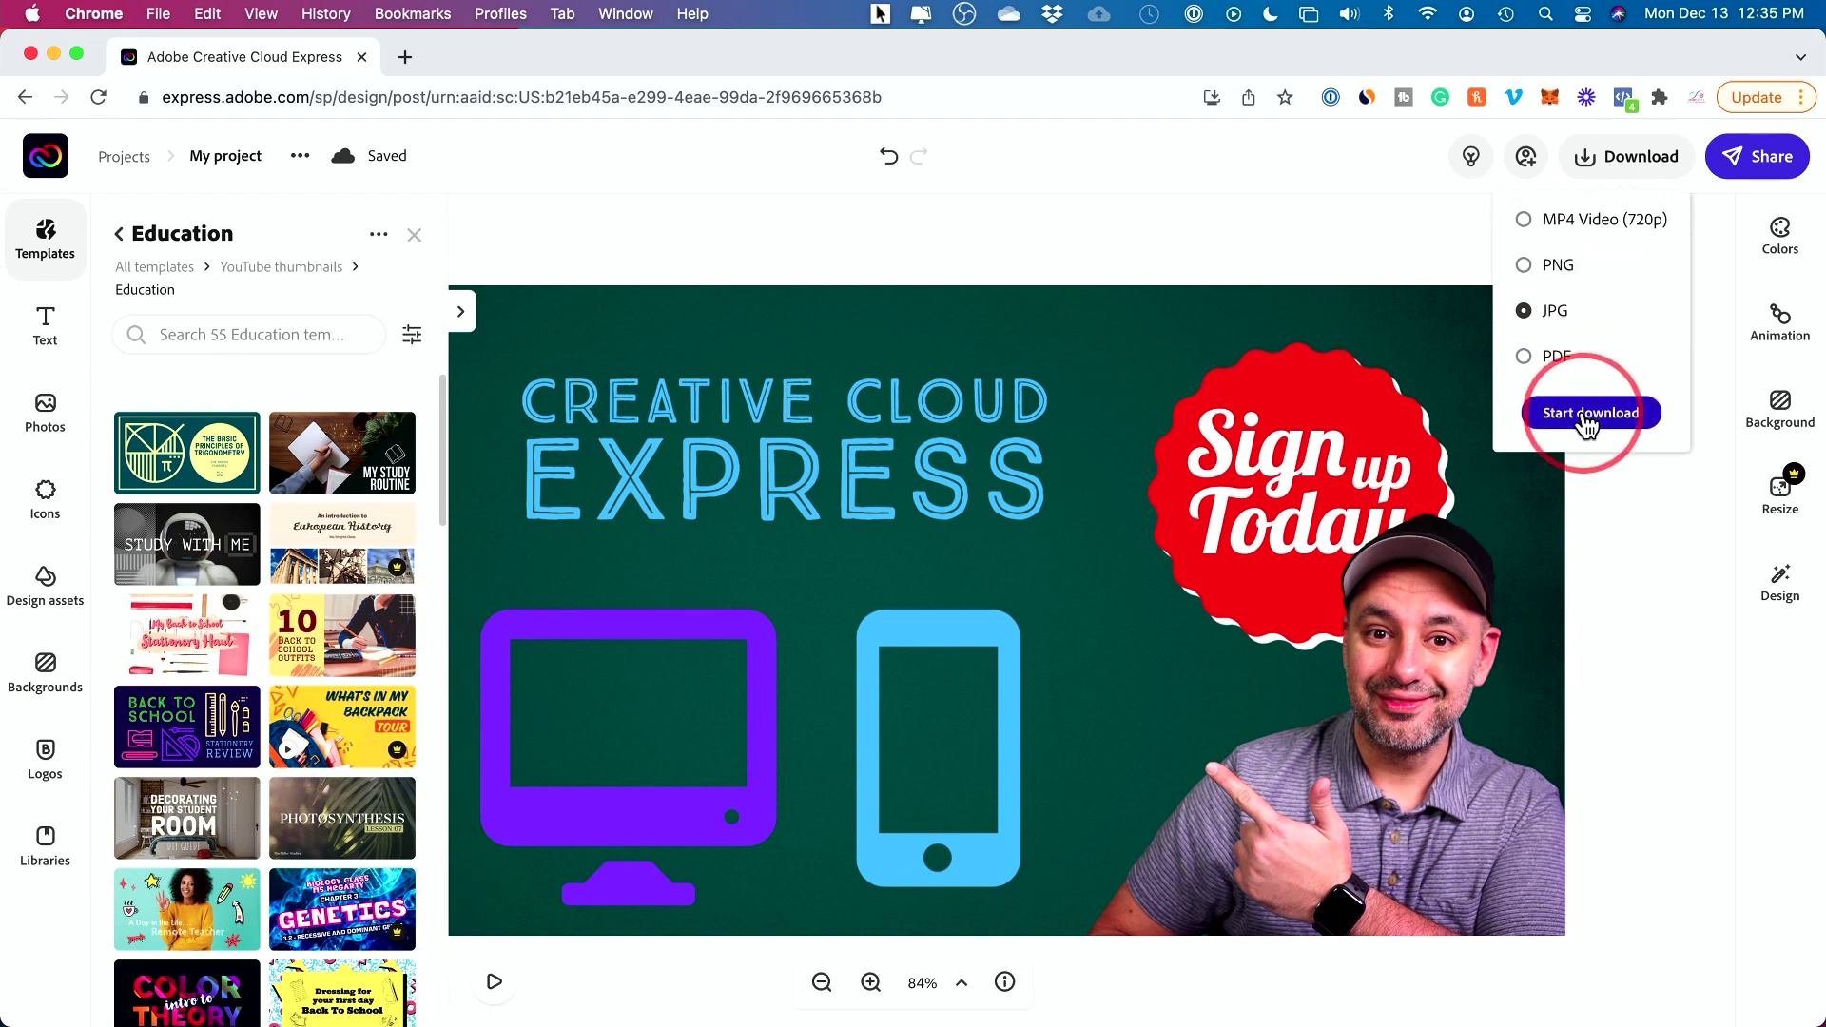
left_click(1601, 305)
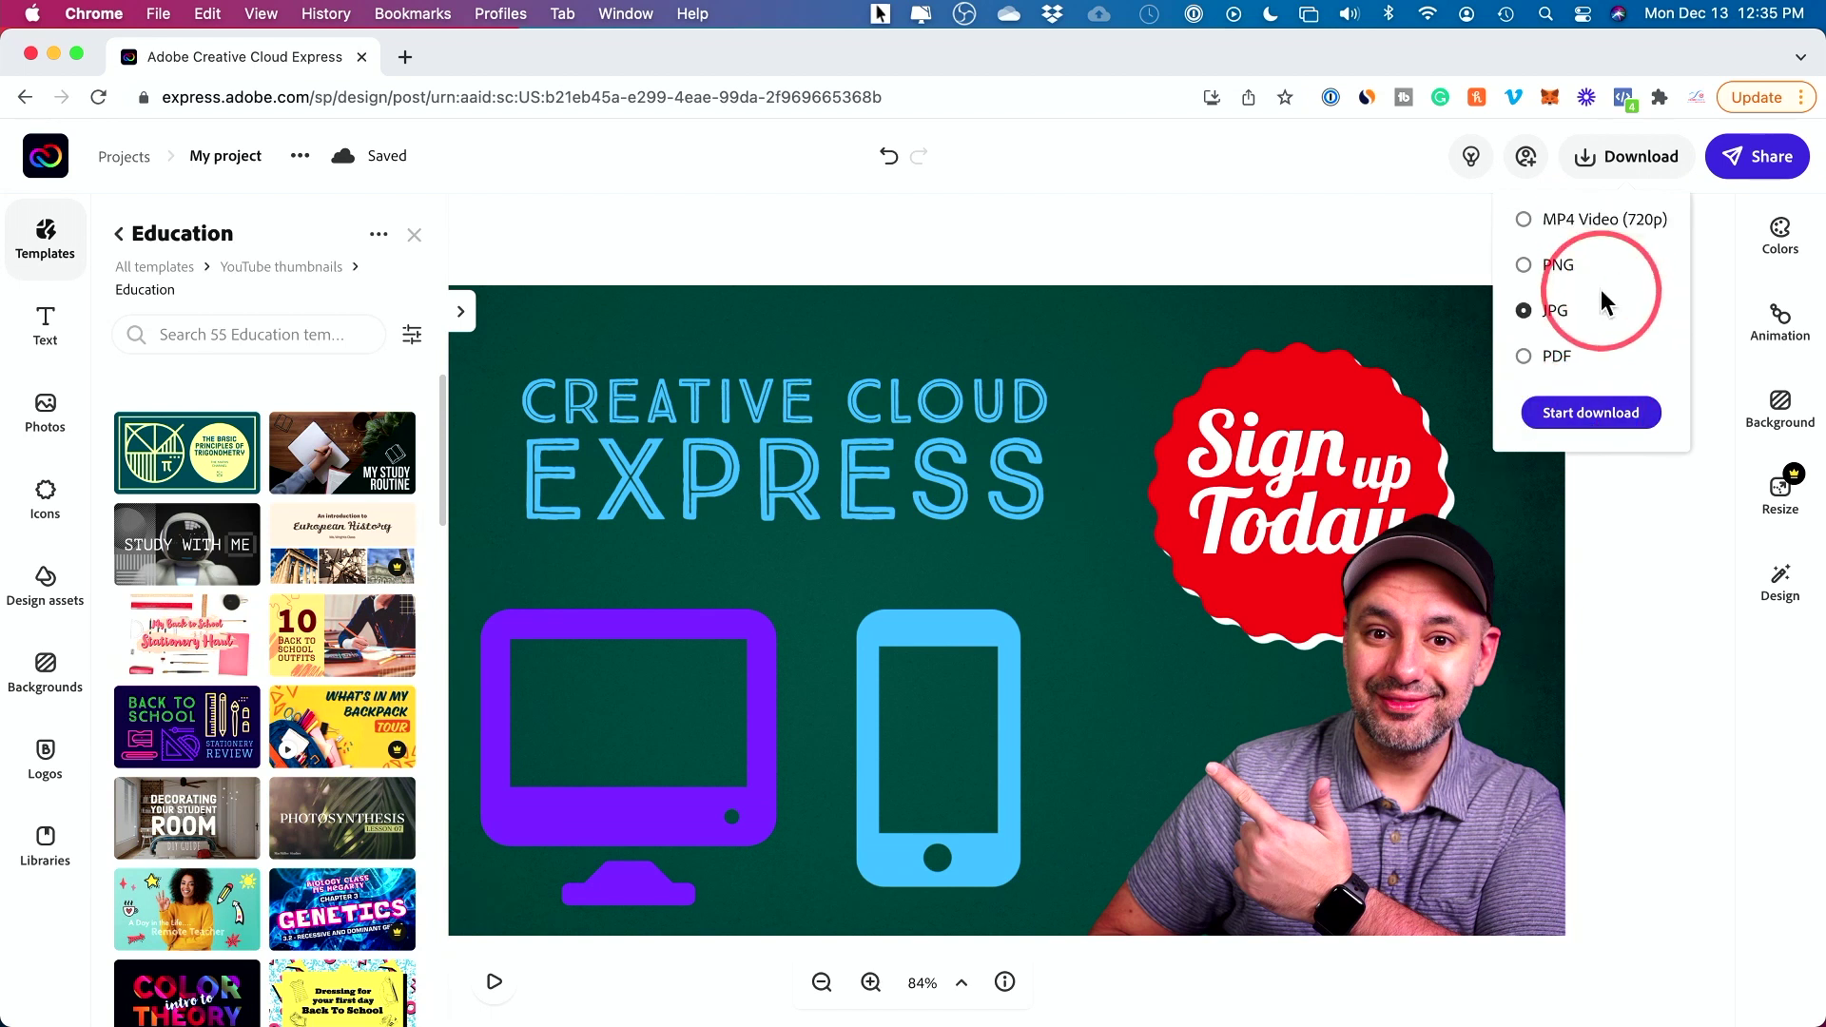
left_click(1575, 417)
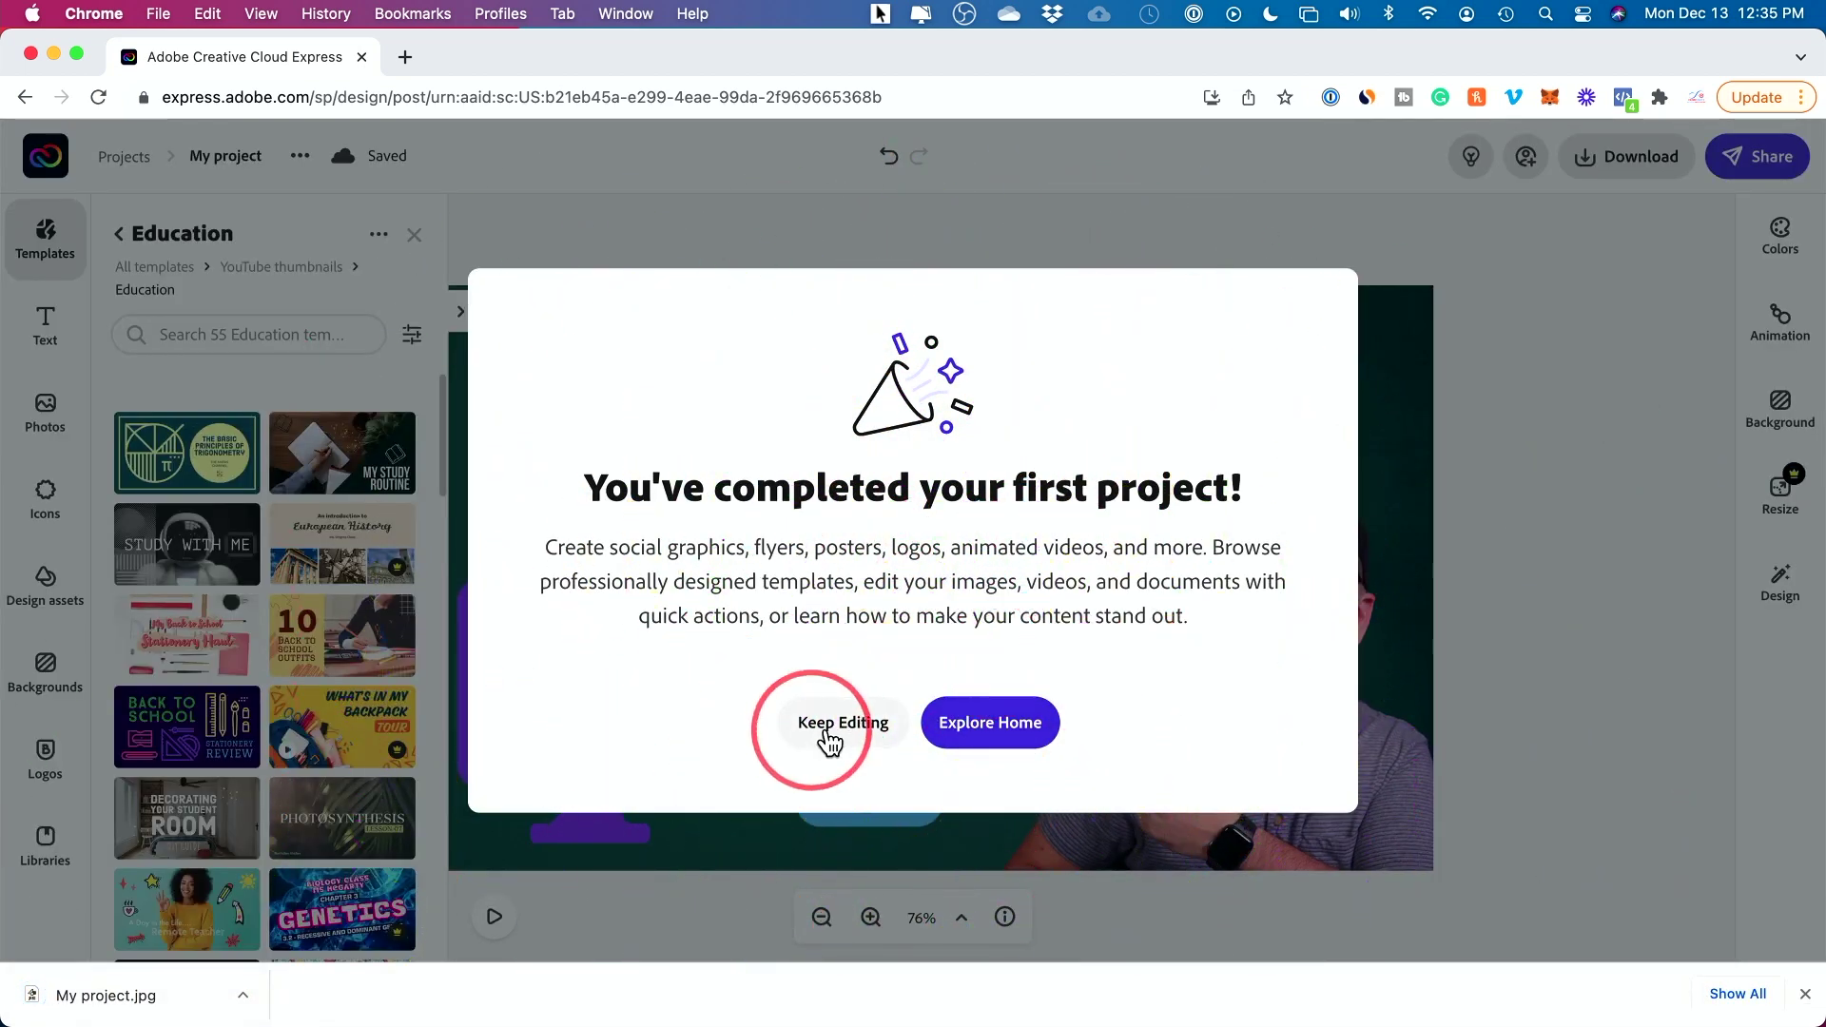
Go to Explore Home, view the Image, Video and PDF quick actions, and preview My project.jpg.
left_click(1010, 724)
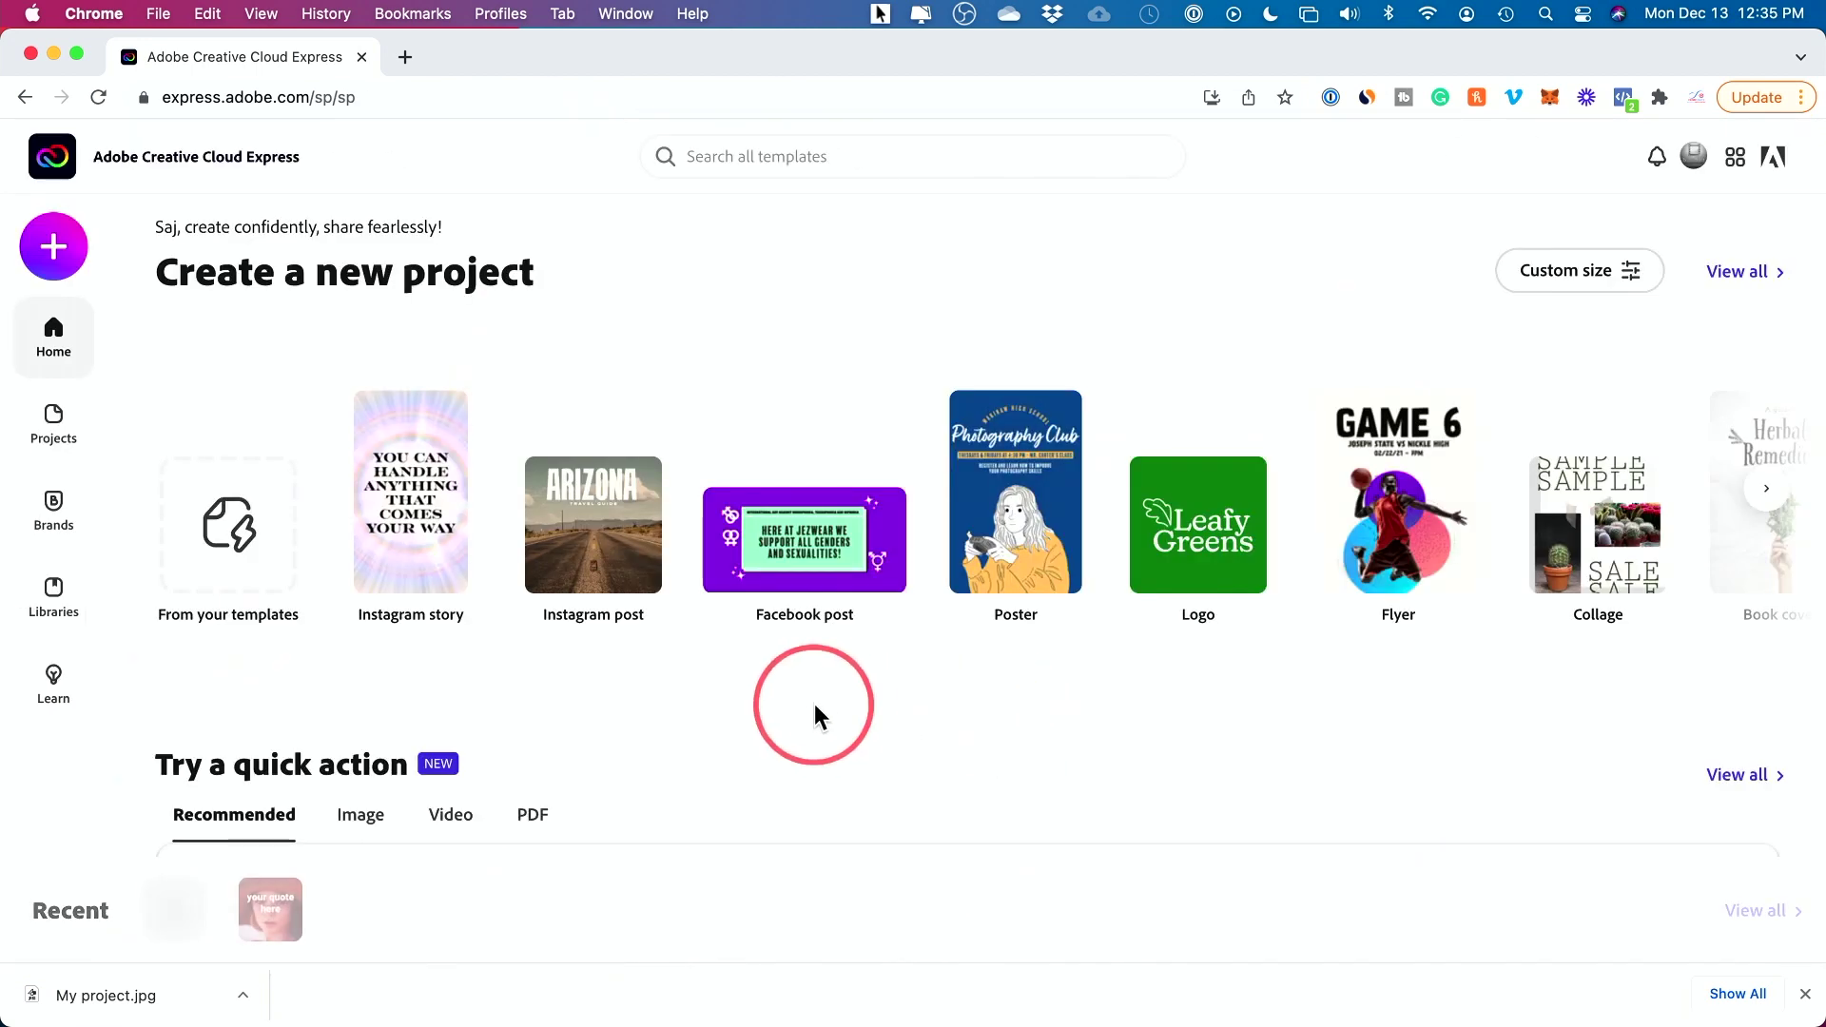
scroll(1058, 671, "down", 5)
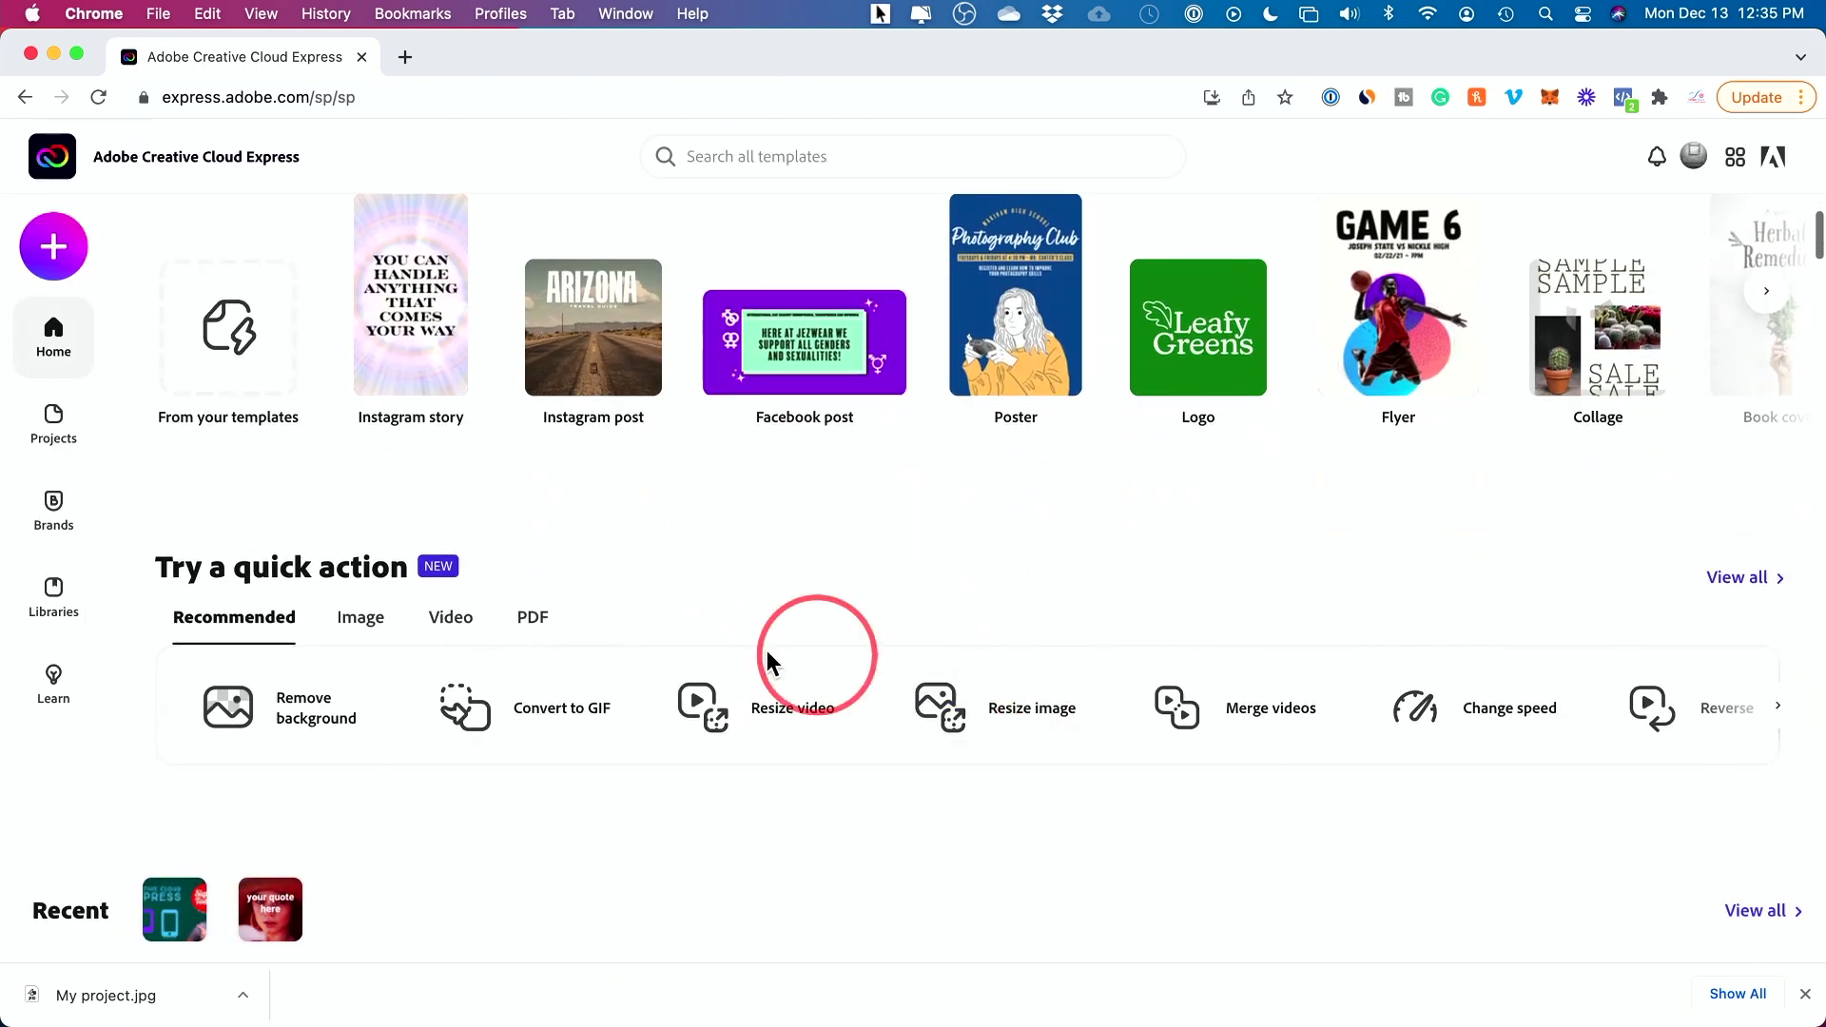
left_click(362, 507)
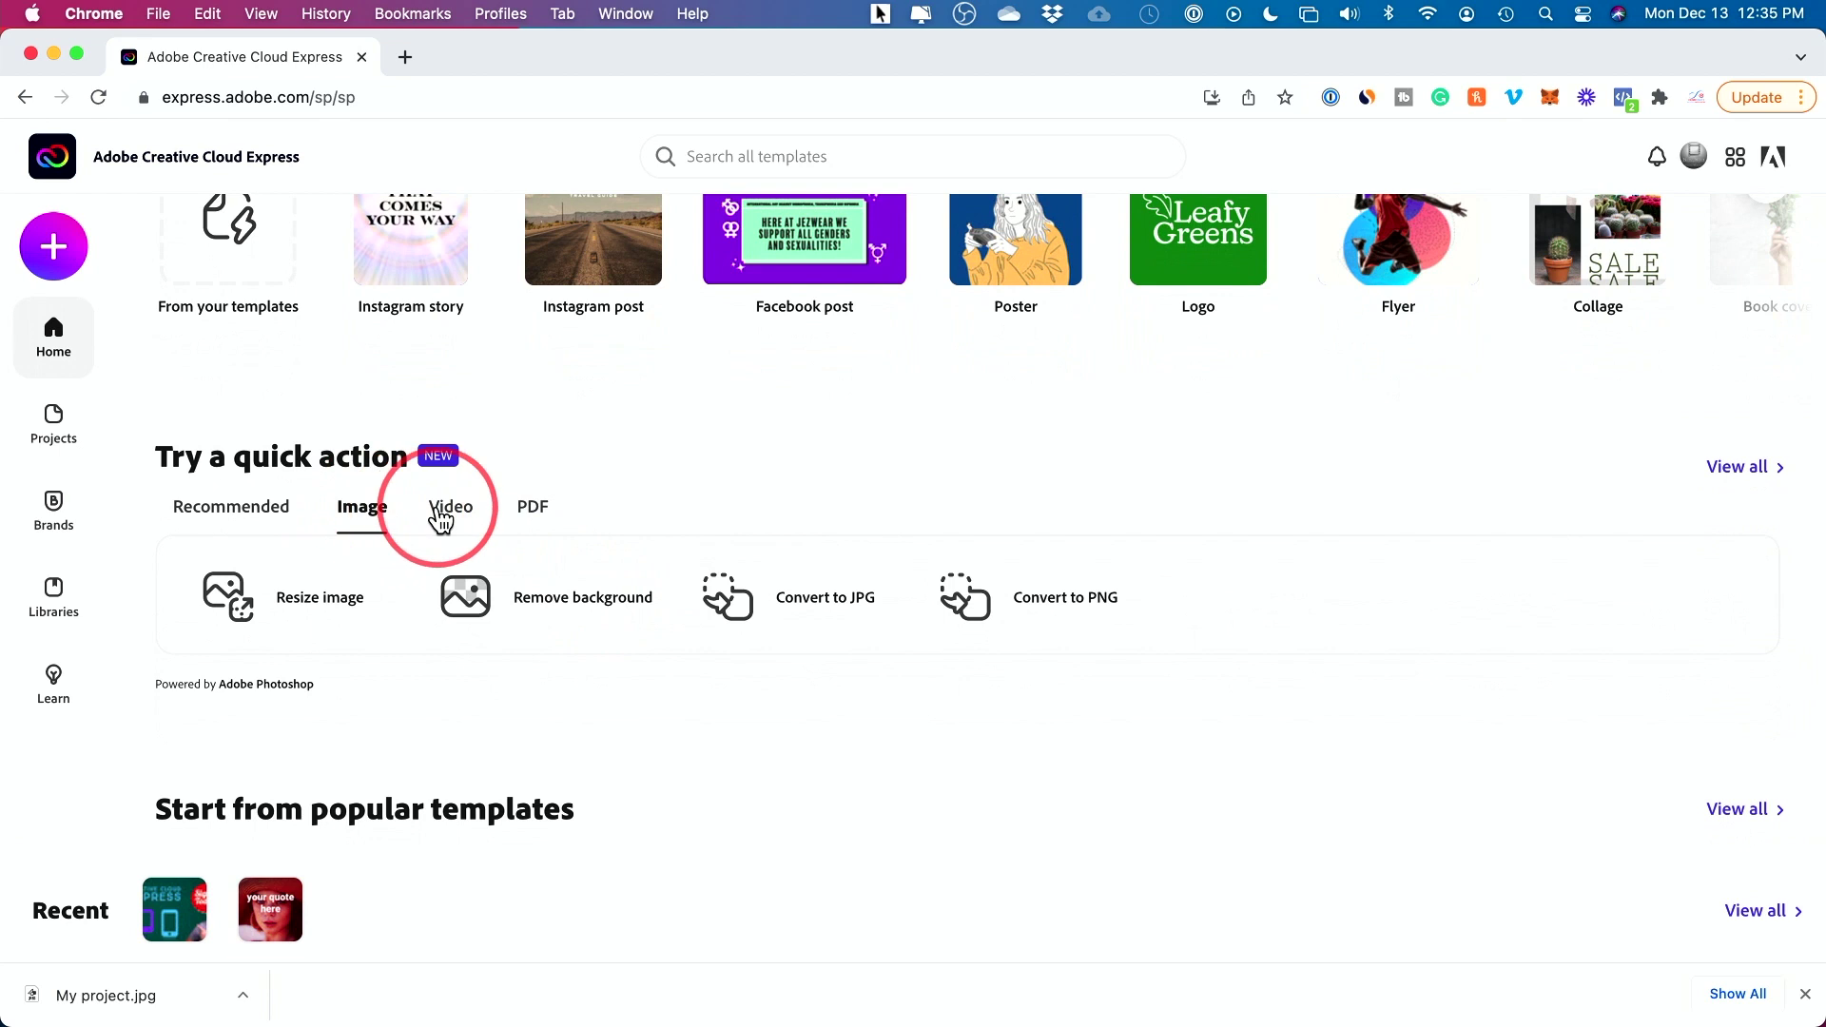
left_click(441, 513)
left_click(544, 514)
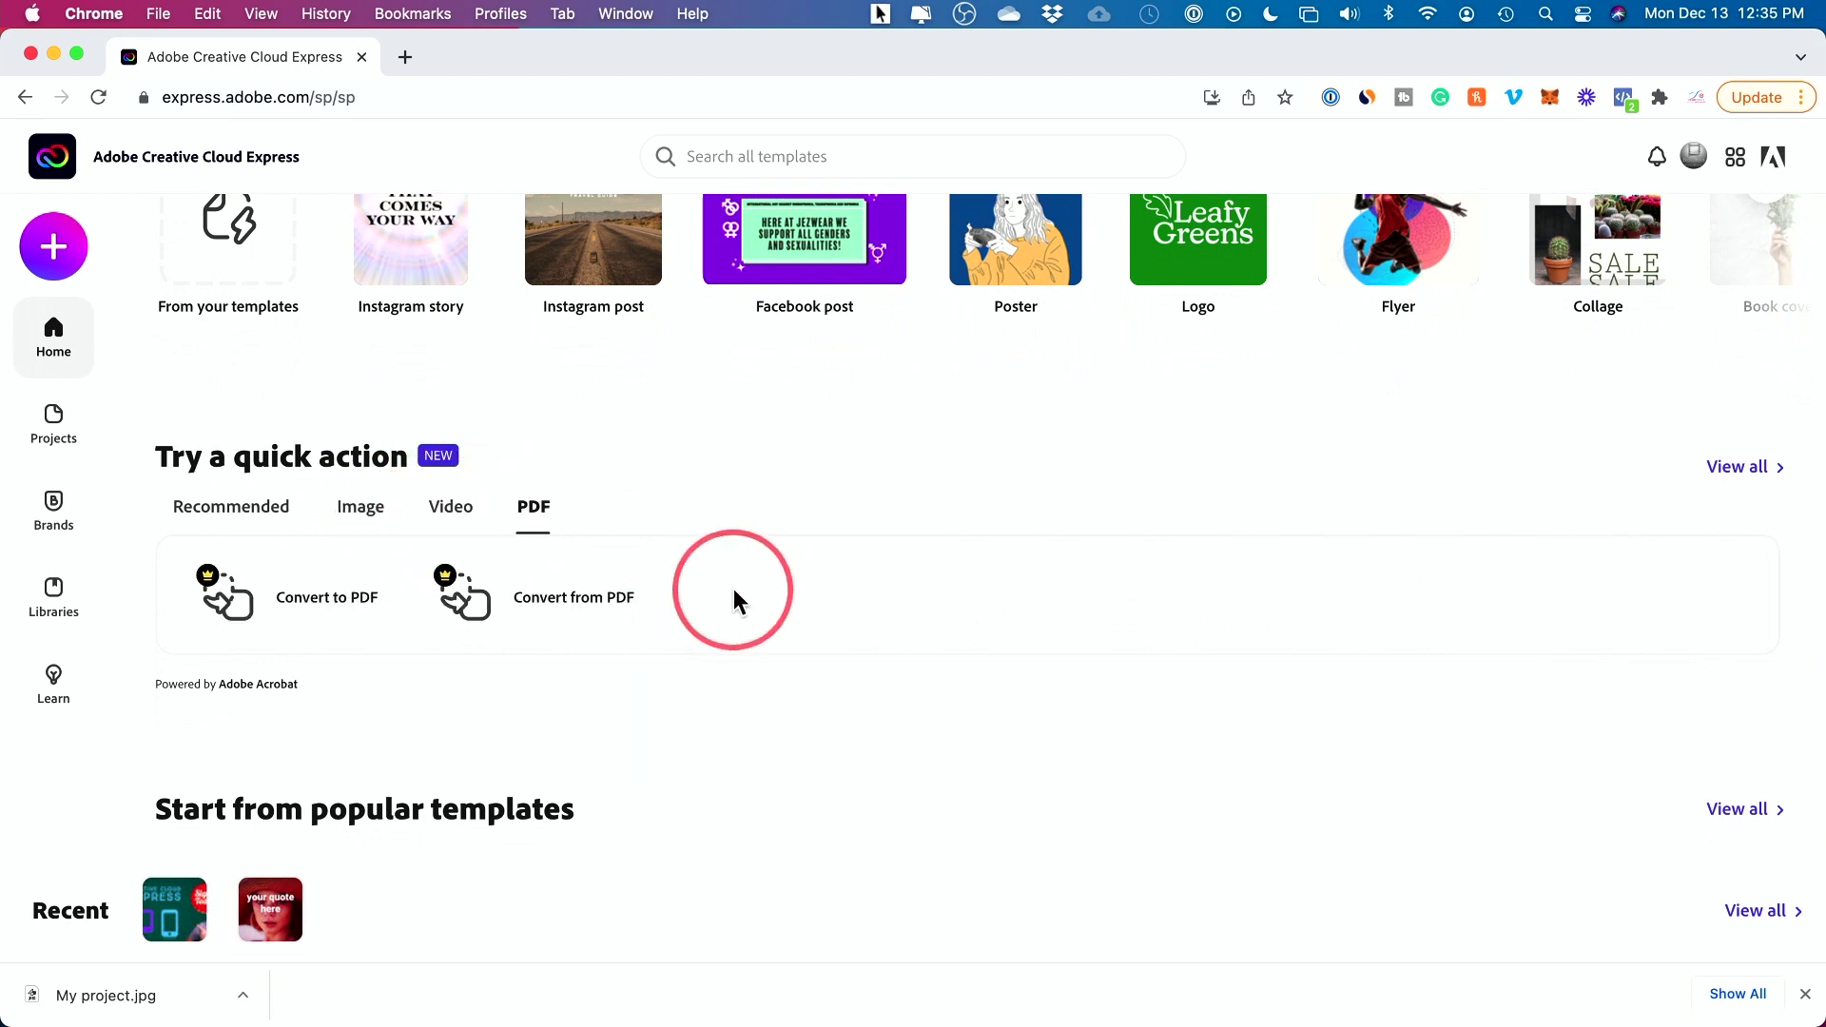
left_click(74, 1000)
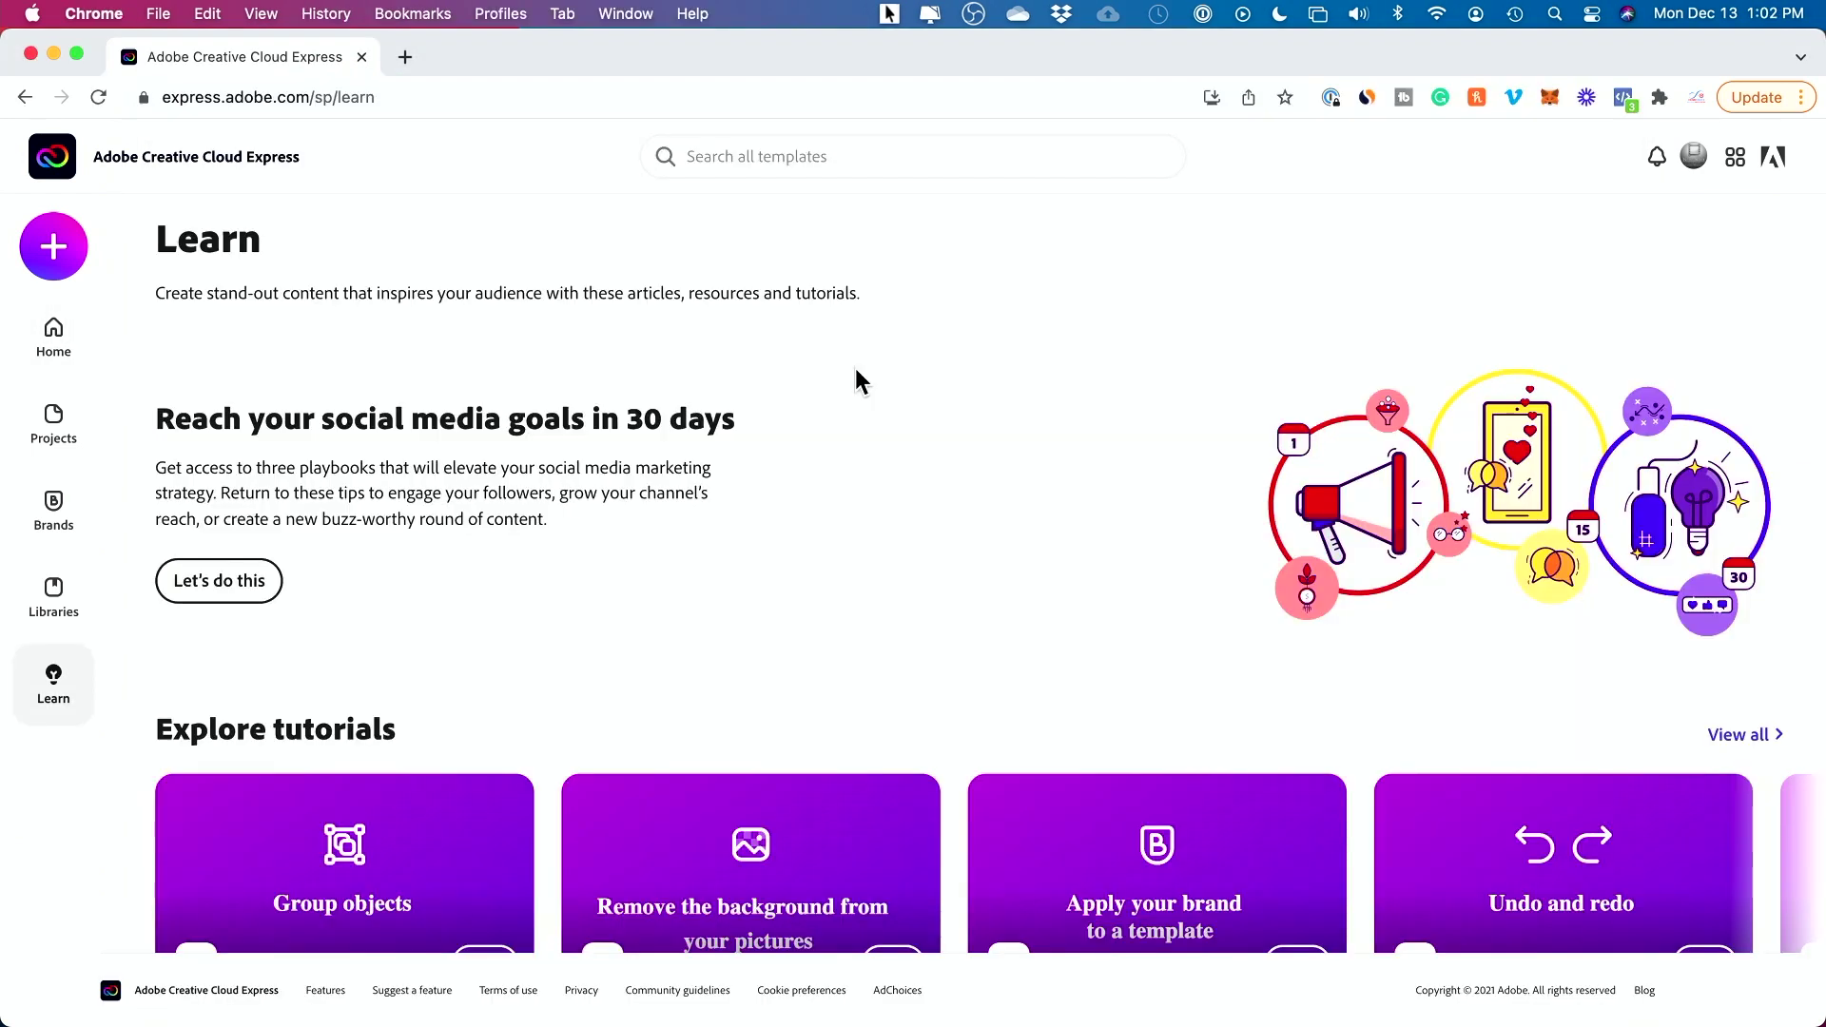
left_click(50, 441)
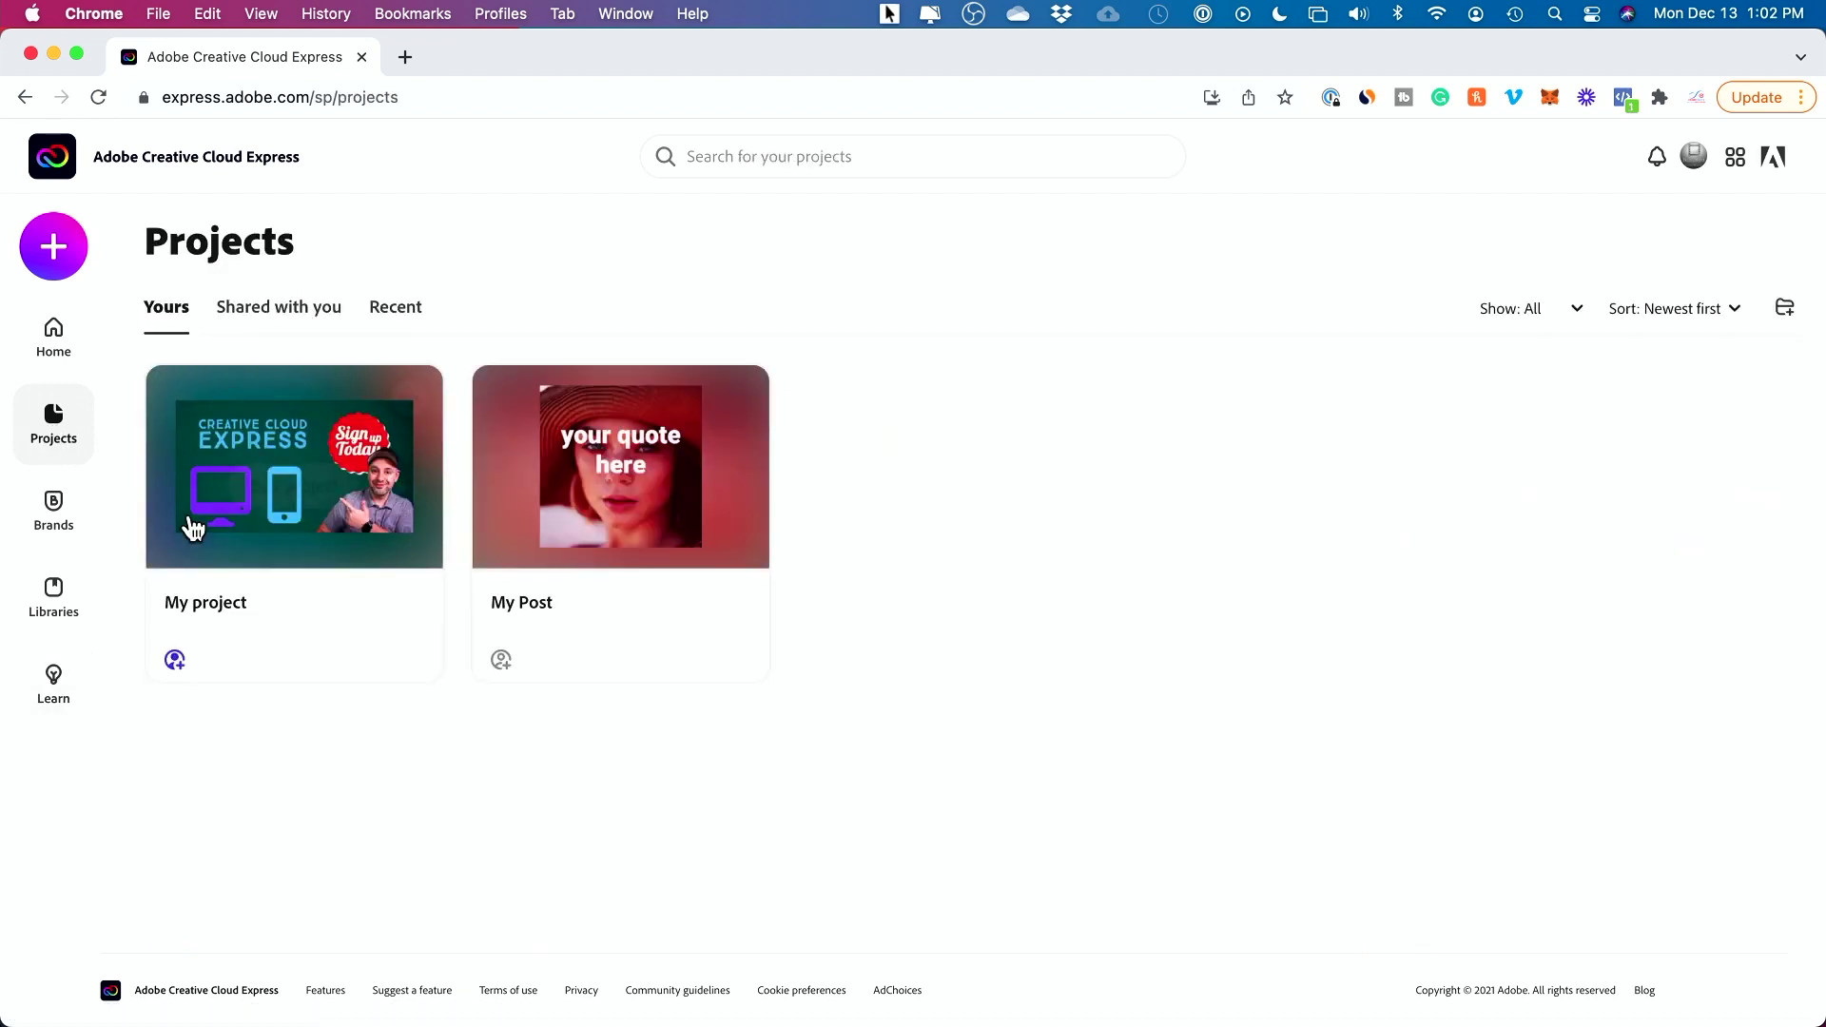
mouse_move(546, 520)
mouse_move(246, 529)
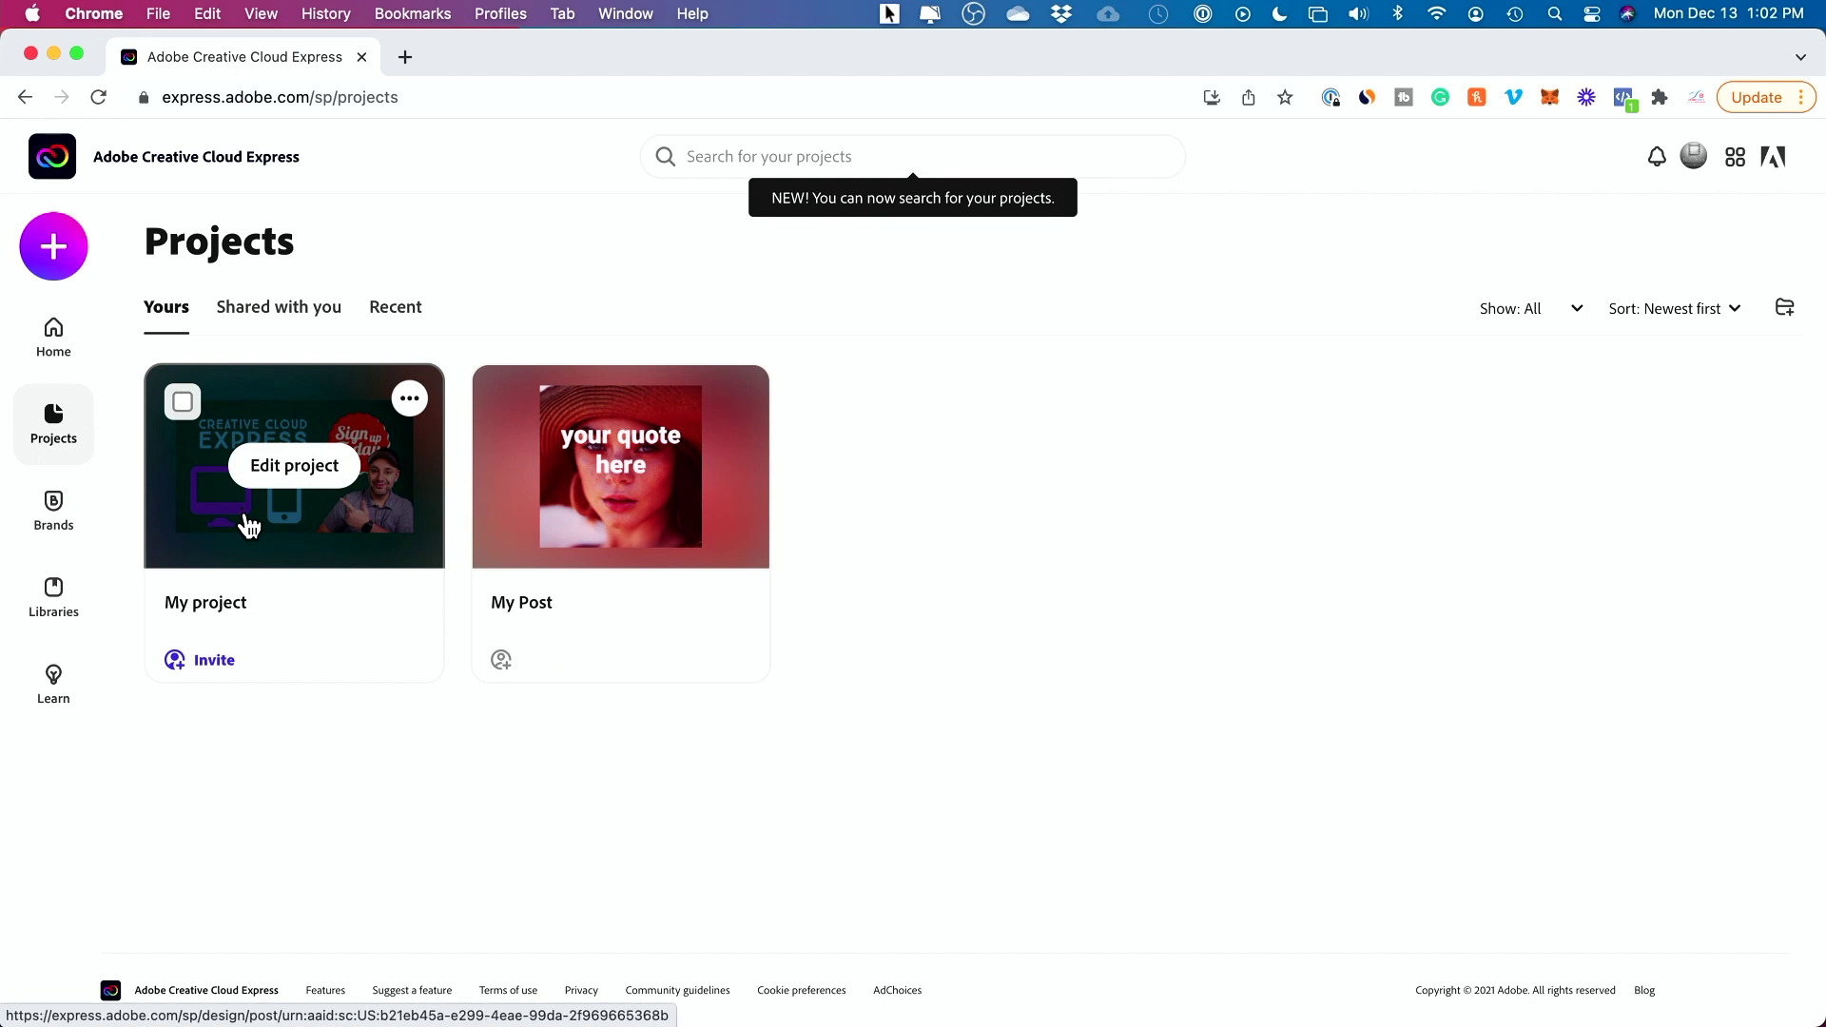
left_click(55, 697)
scroll(603, 645, "down", 4)
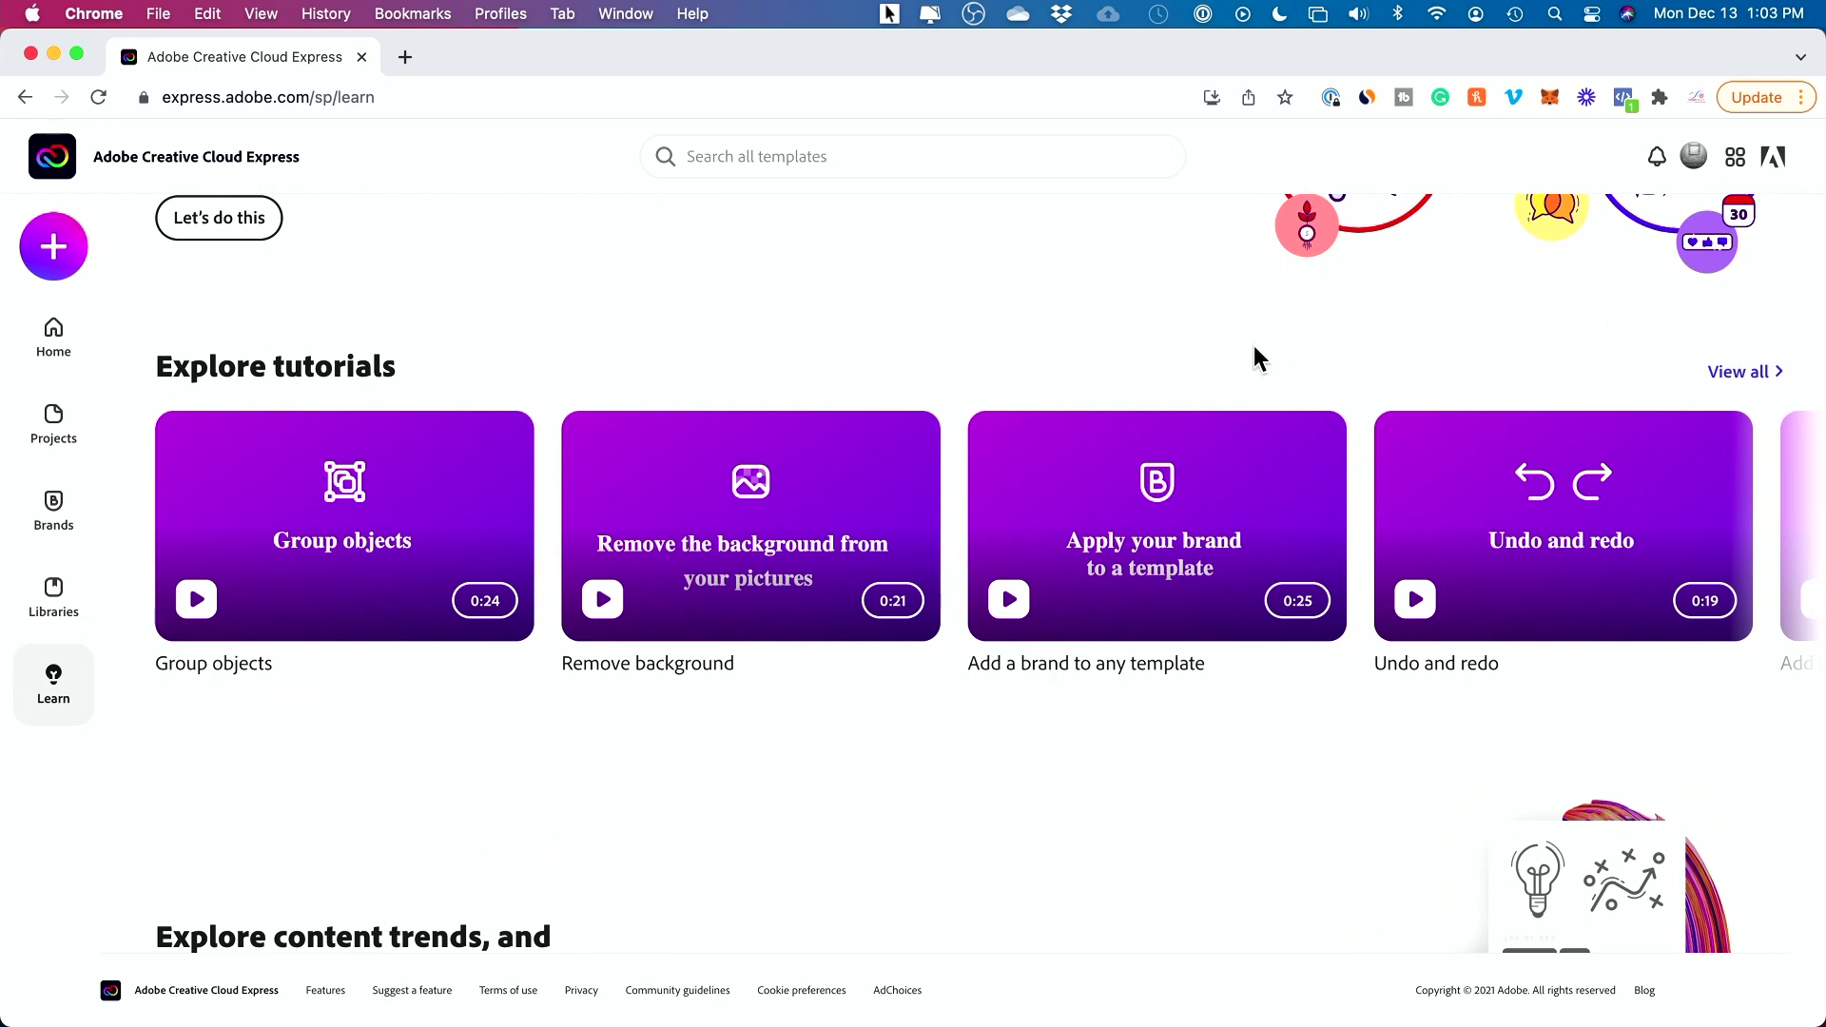
Open the full Tutorials page via View all and scroll through its Getting started videos.
left_click(1759, 375)
scroll(1149, 512, "down", 9)
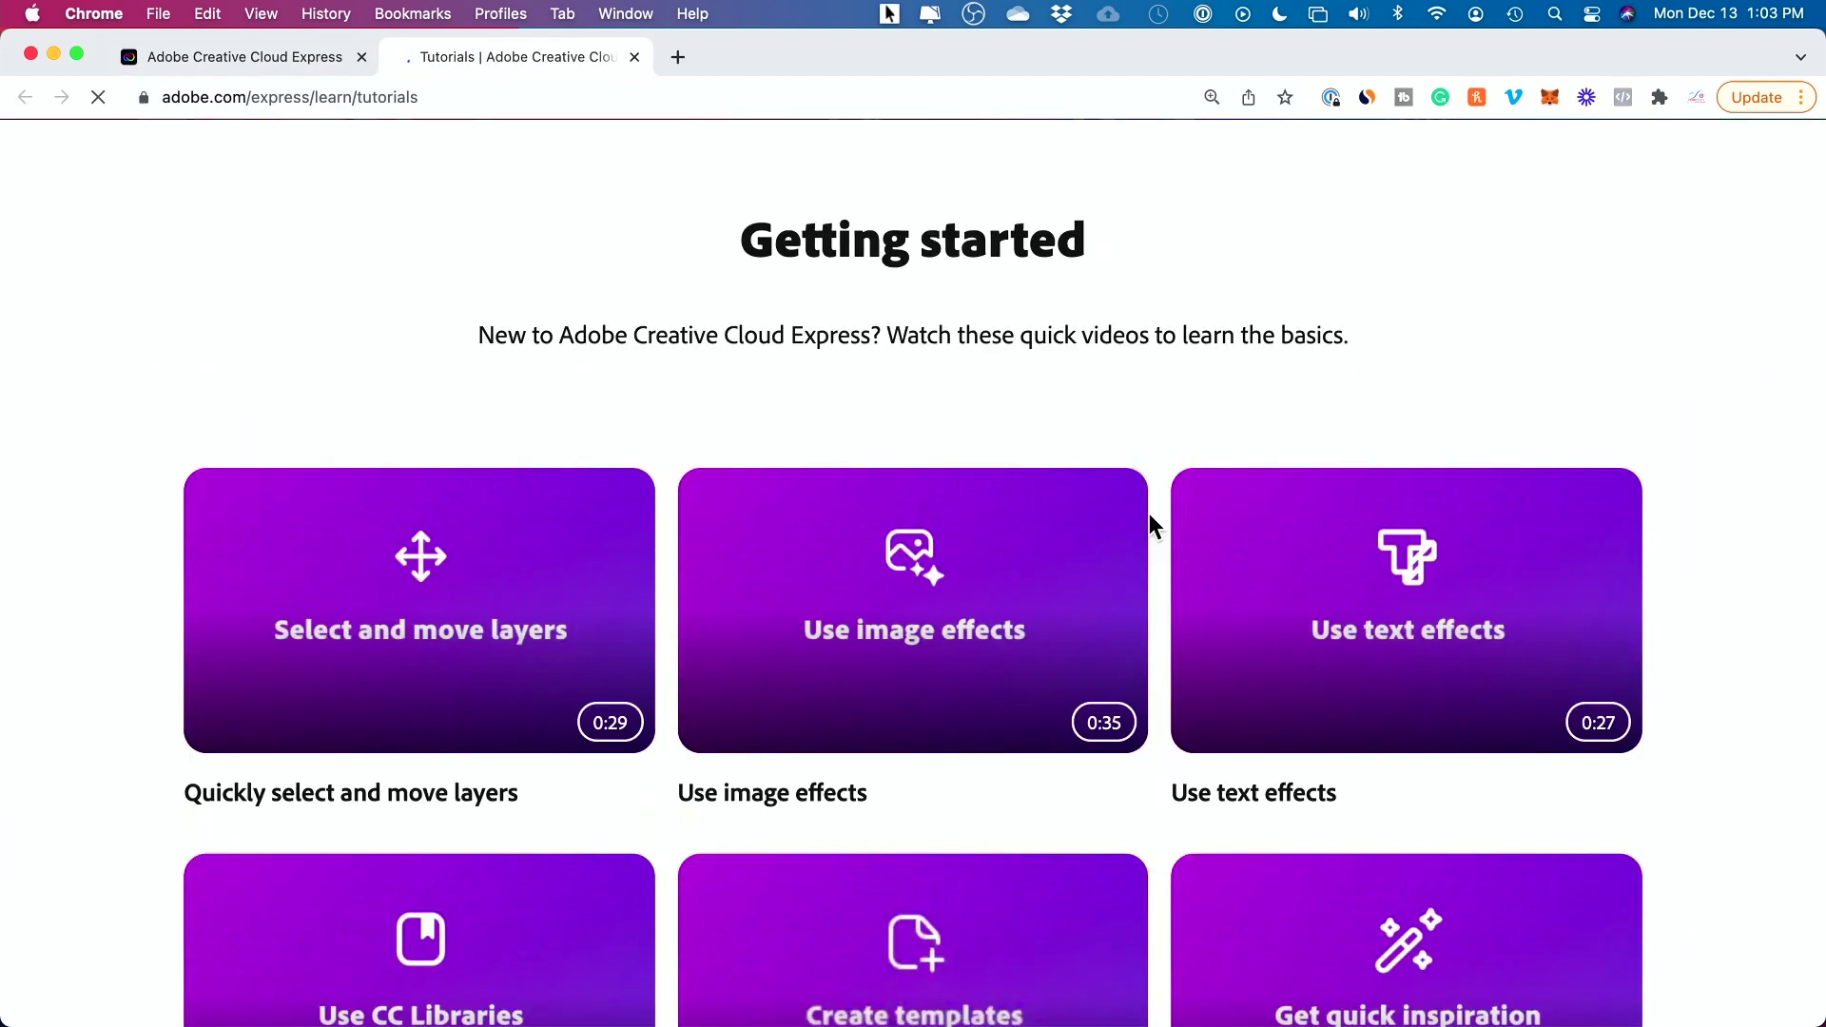
scroll(106, 442, "down", 2)
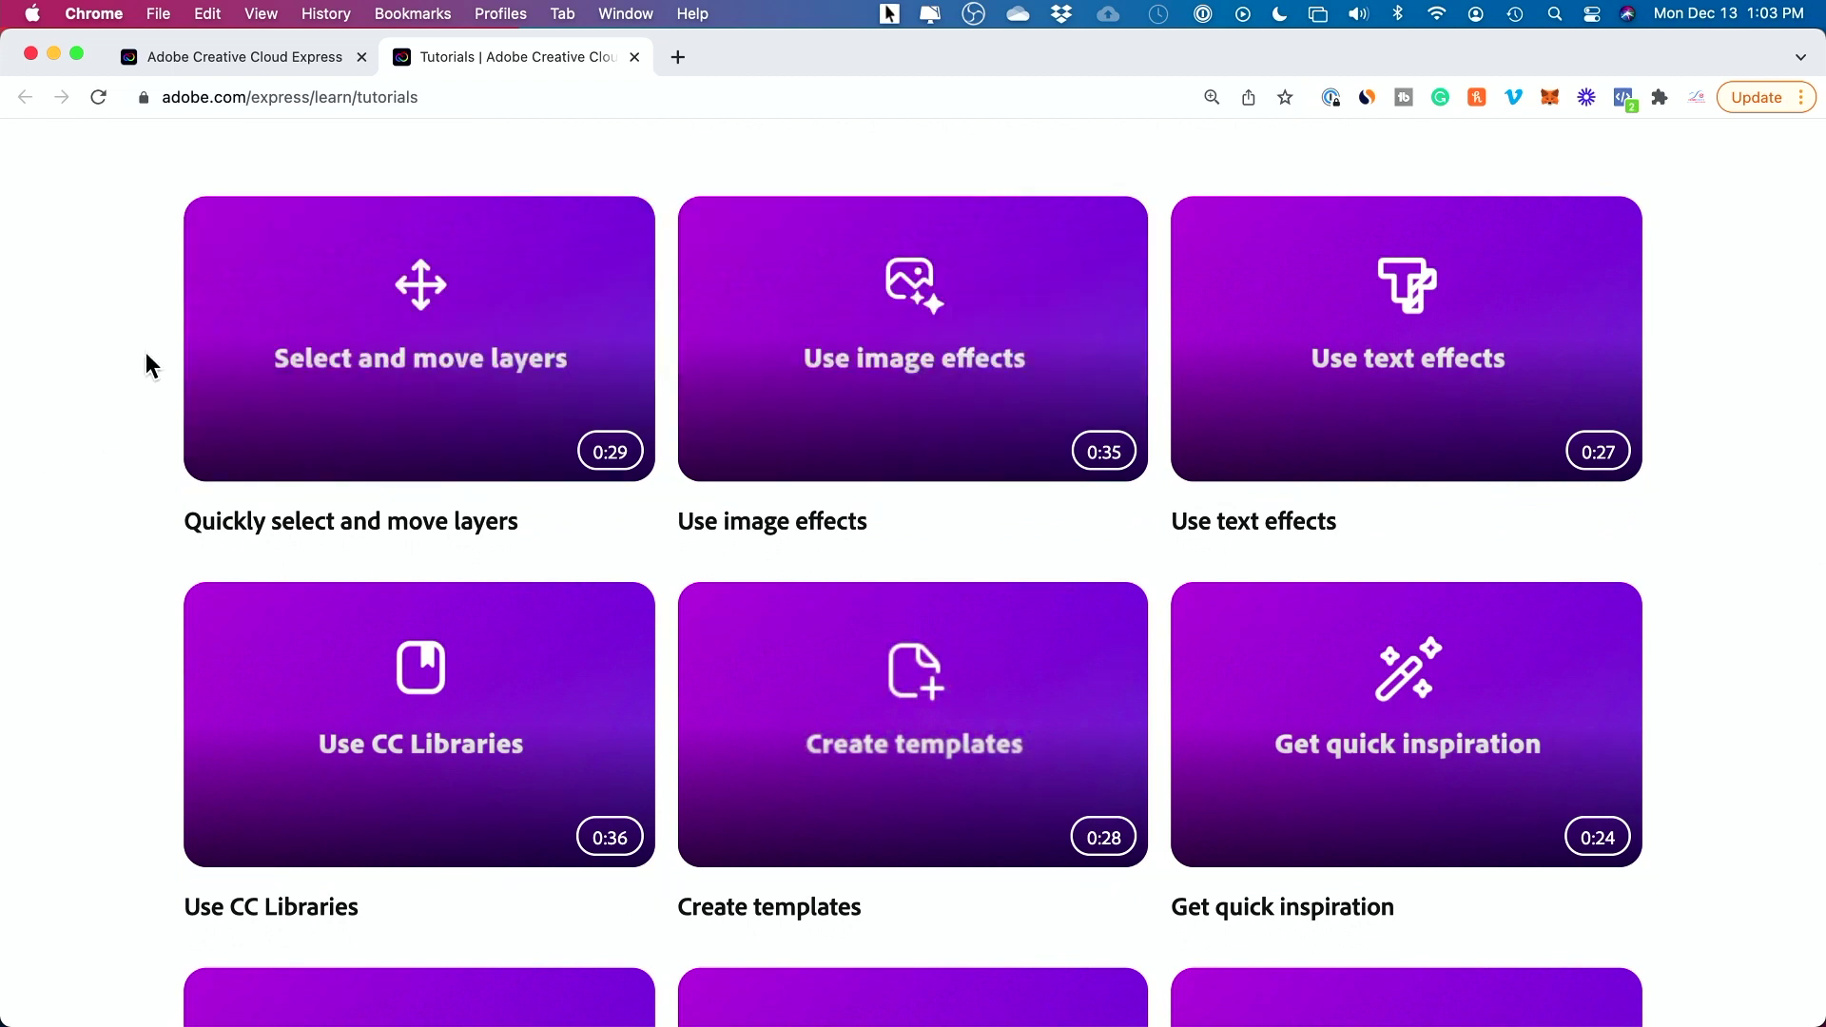
scroll(145, 354, "down", 10)
key("Home")
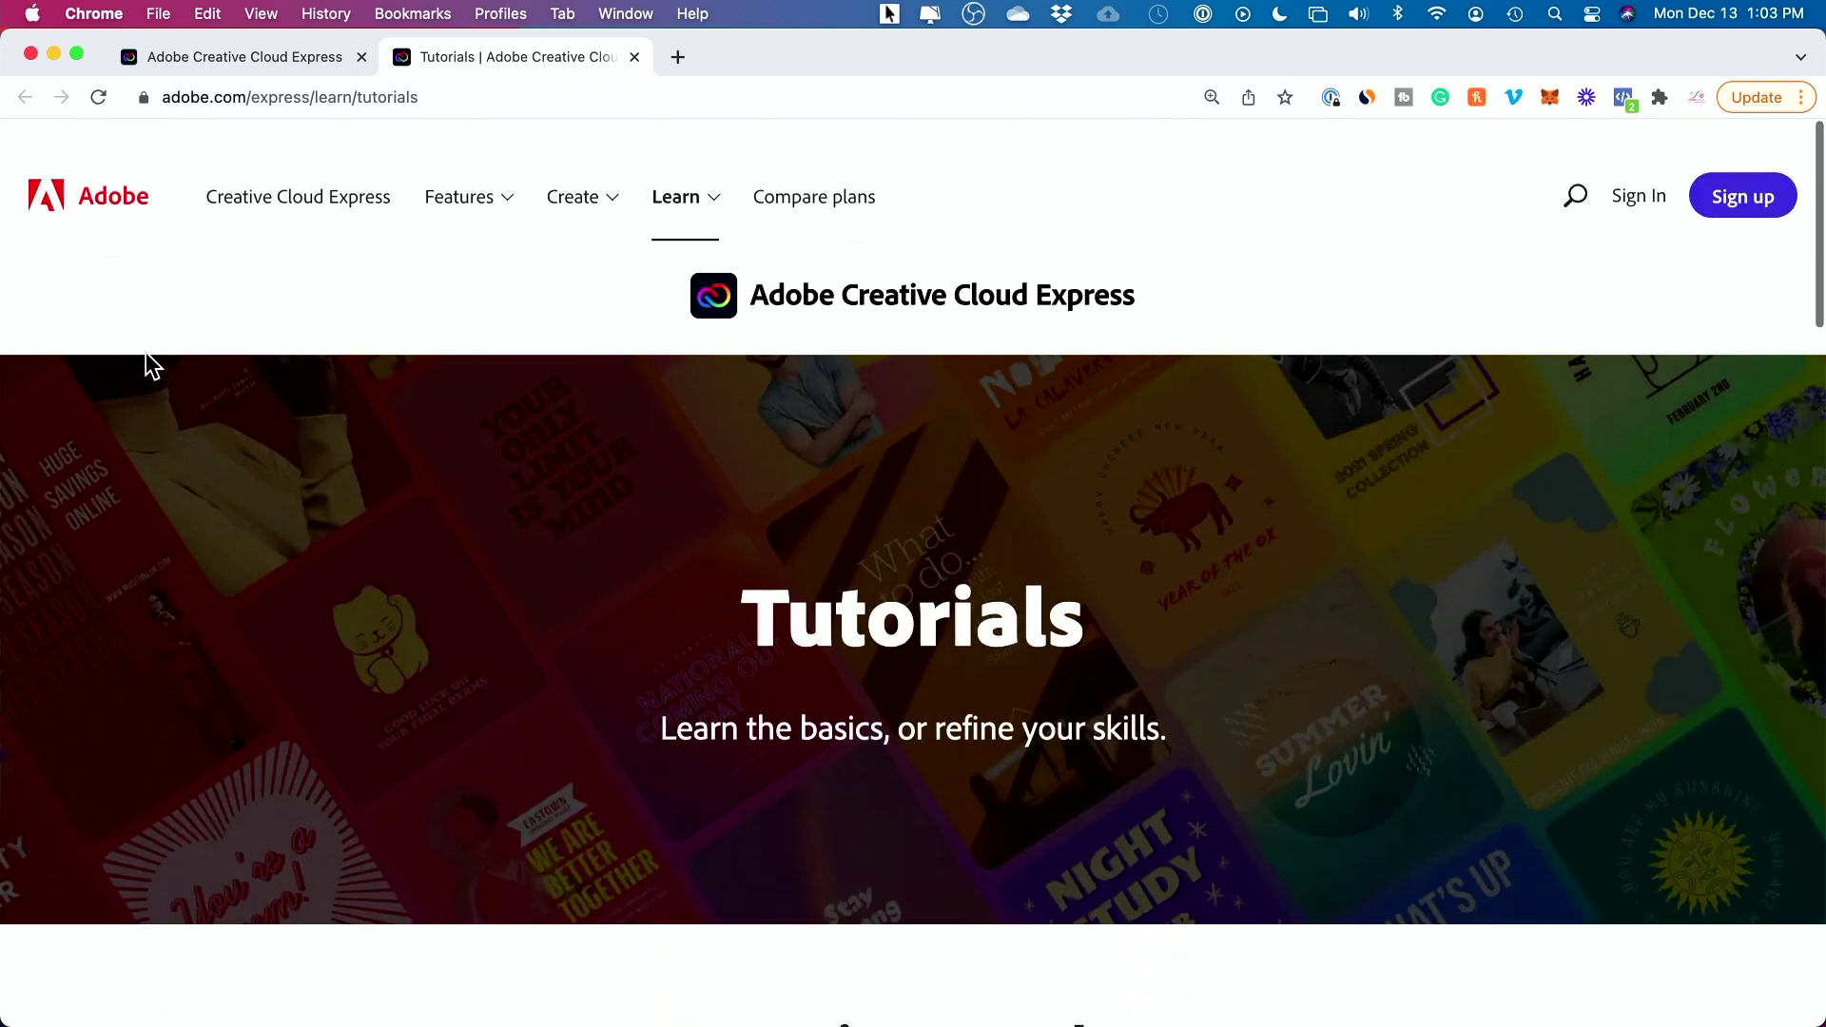
scroll(150, 366, "down", 1)
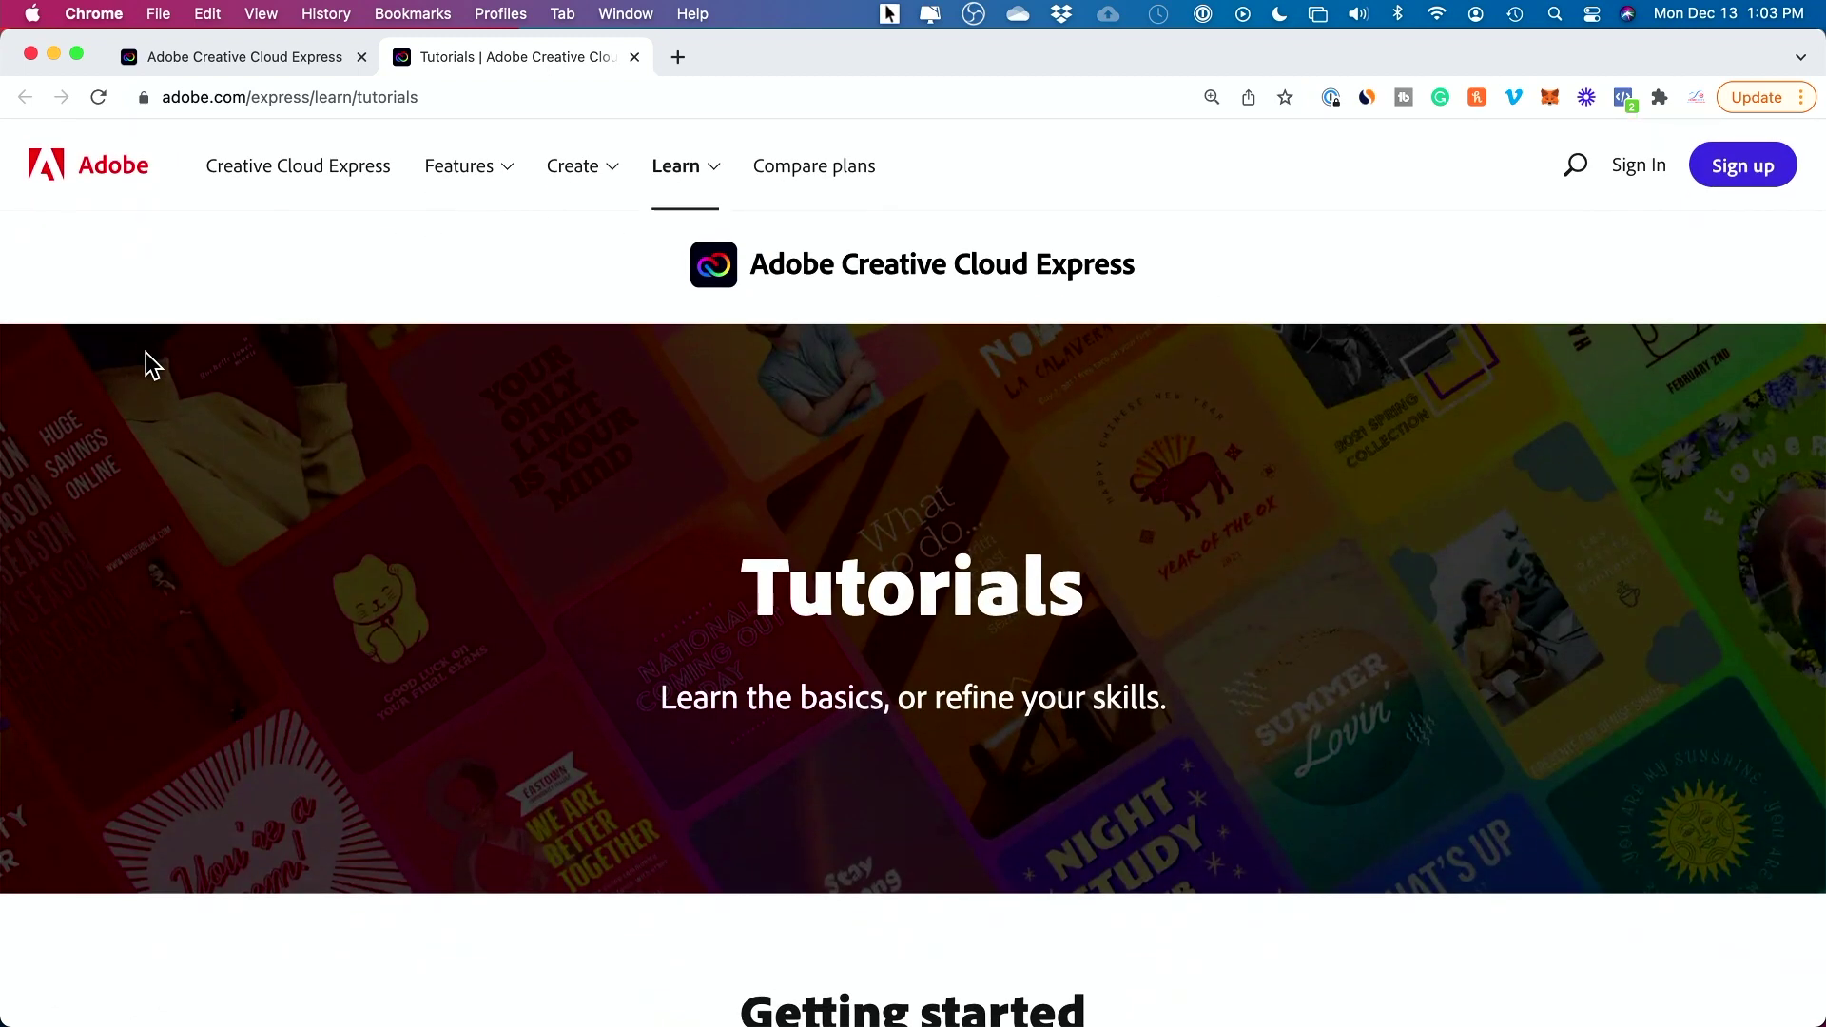